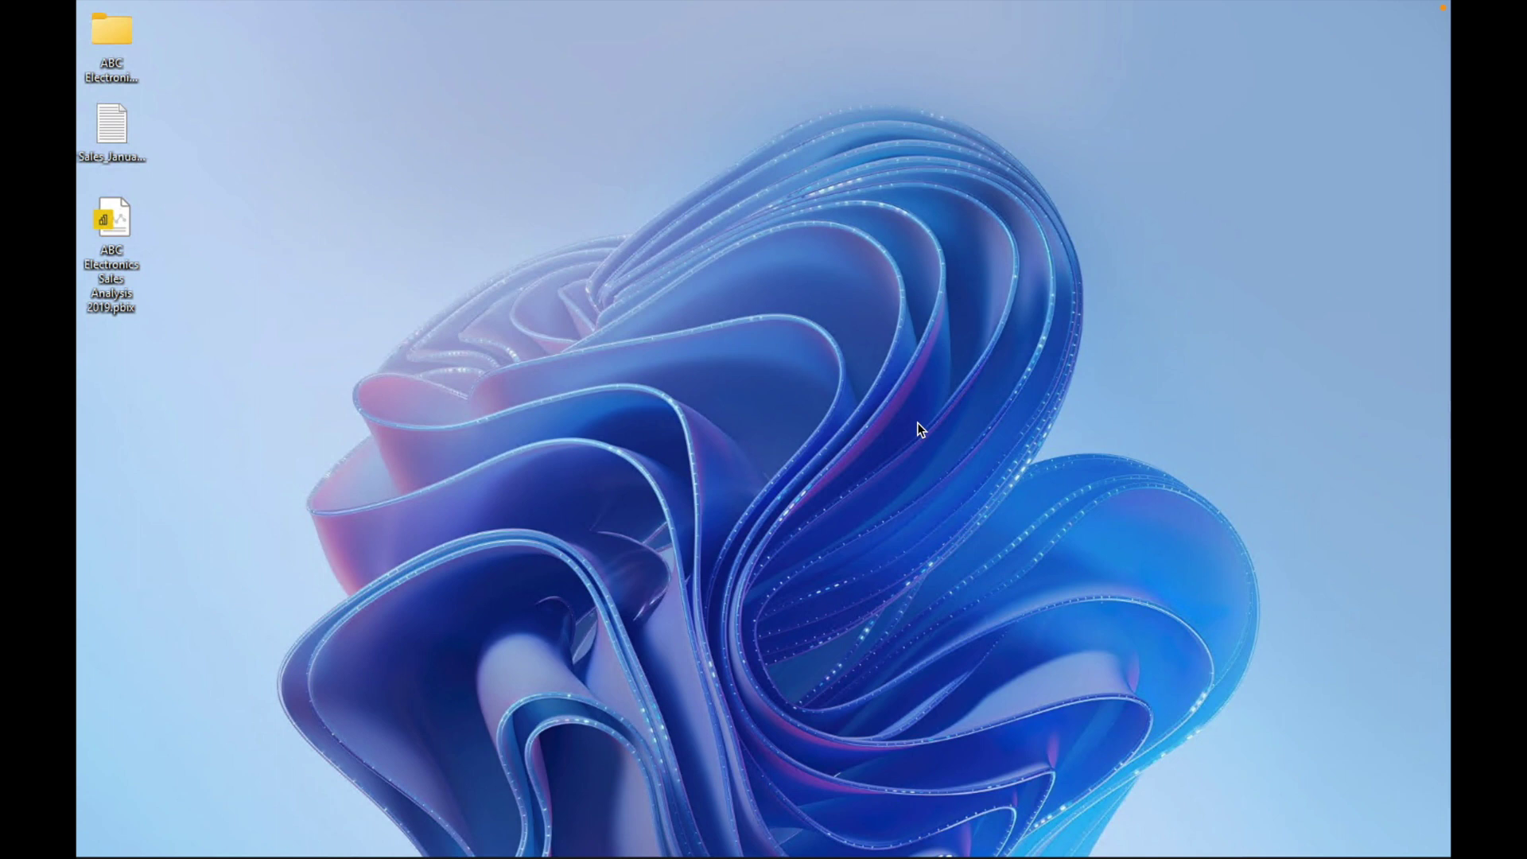
Step: Look through the Sales_January_2019.txt file and the contents of the ABC Electronics 2019 Sales Data folder, closing both
double_click(105, 127)
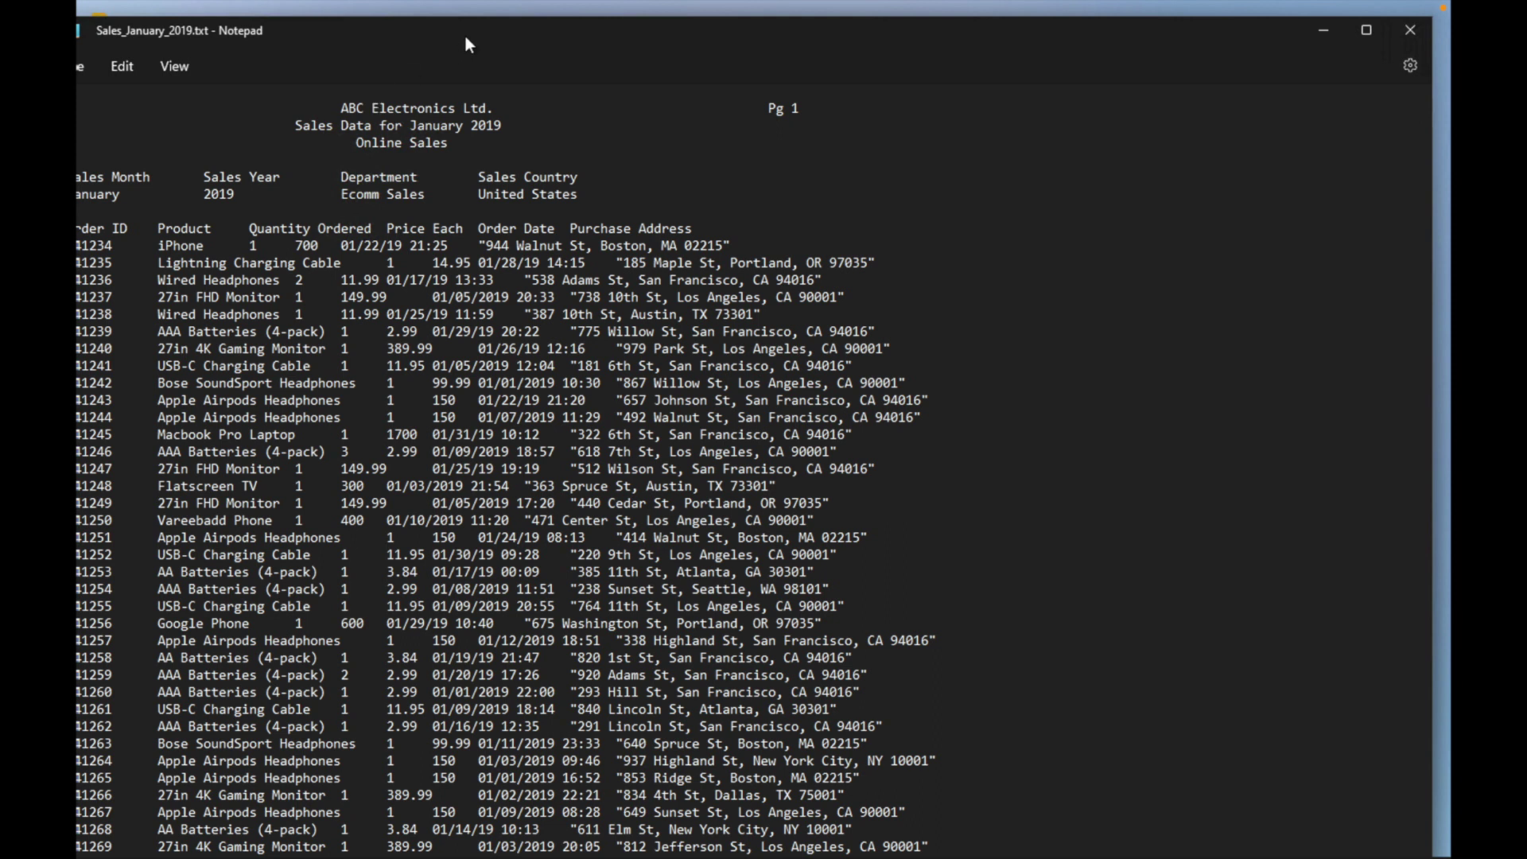
drag(484, 28, 533, 27)
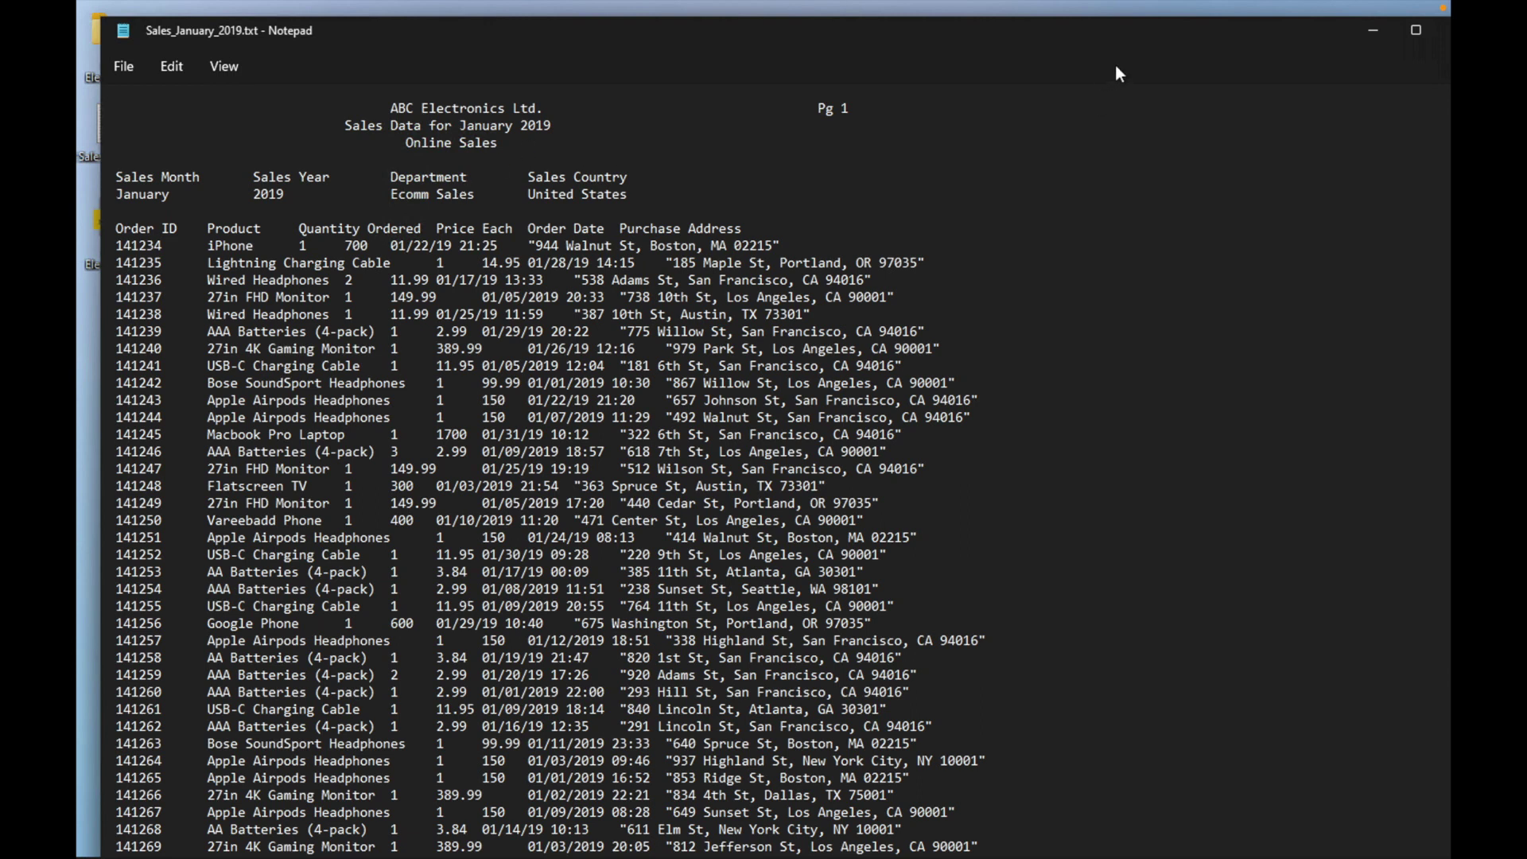
drag(1048, 45, 1048, 60)
click(1211, 41)
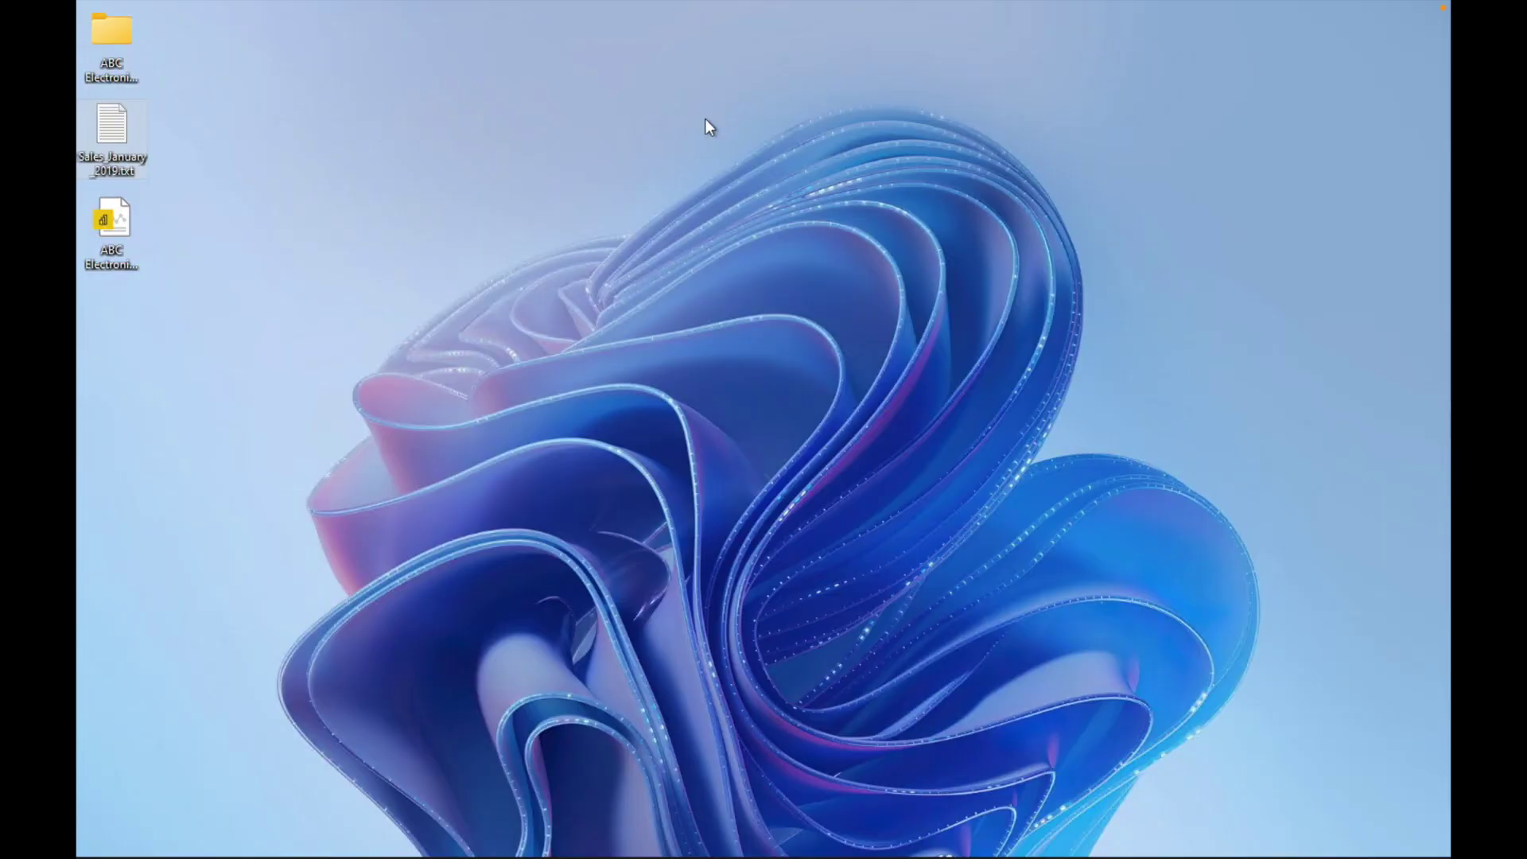
double_click(113, 40)
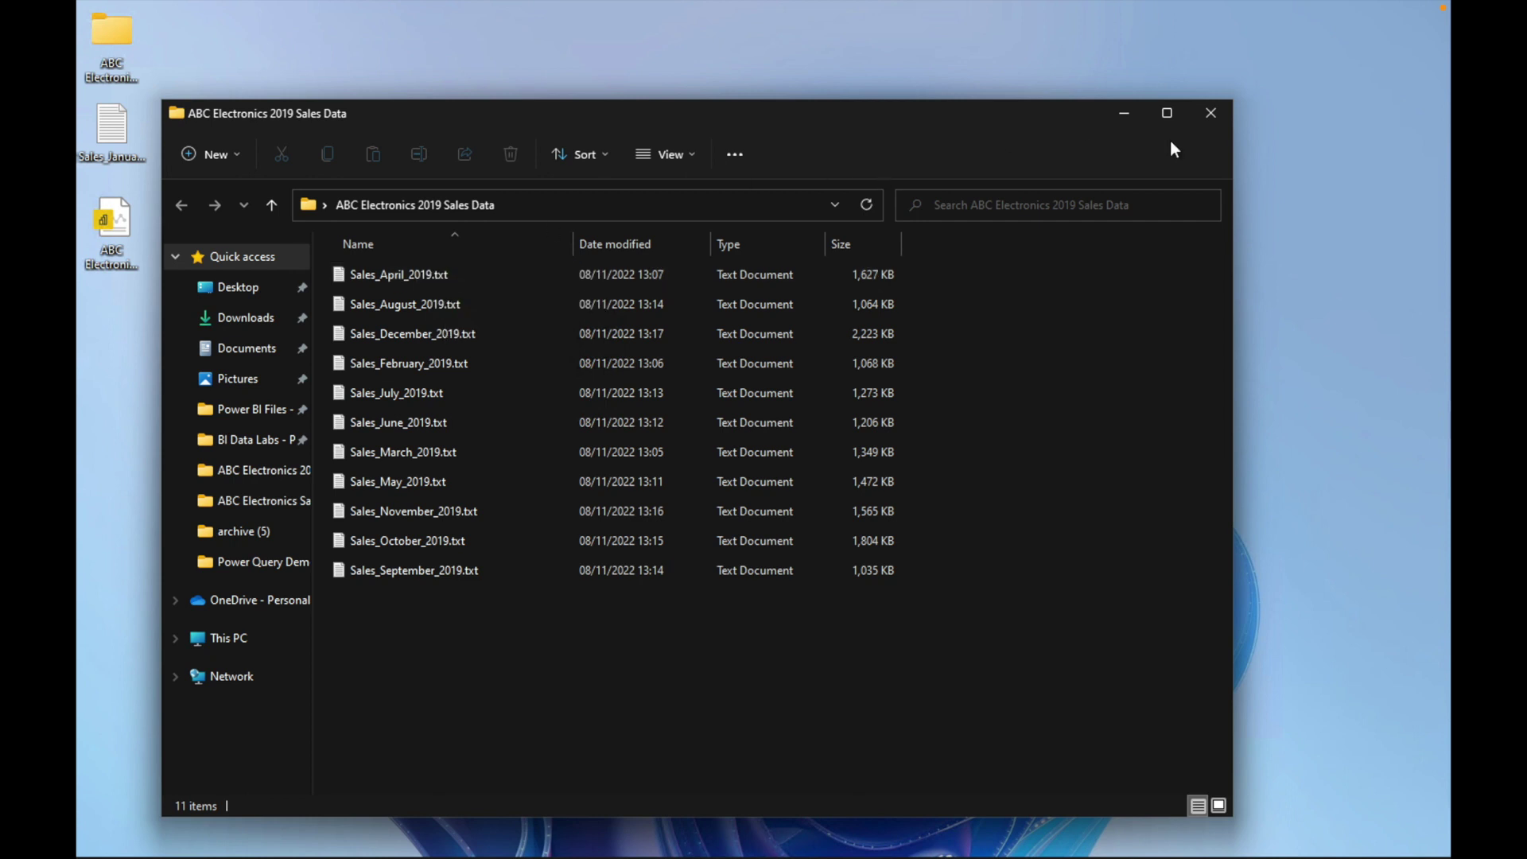
click(1211, 113)
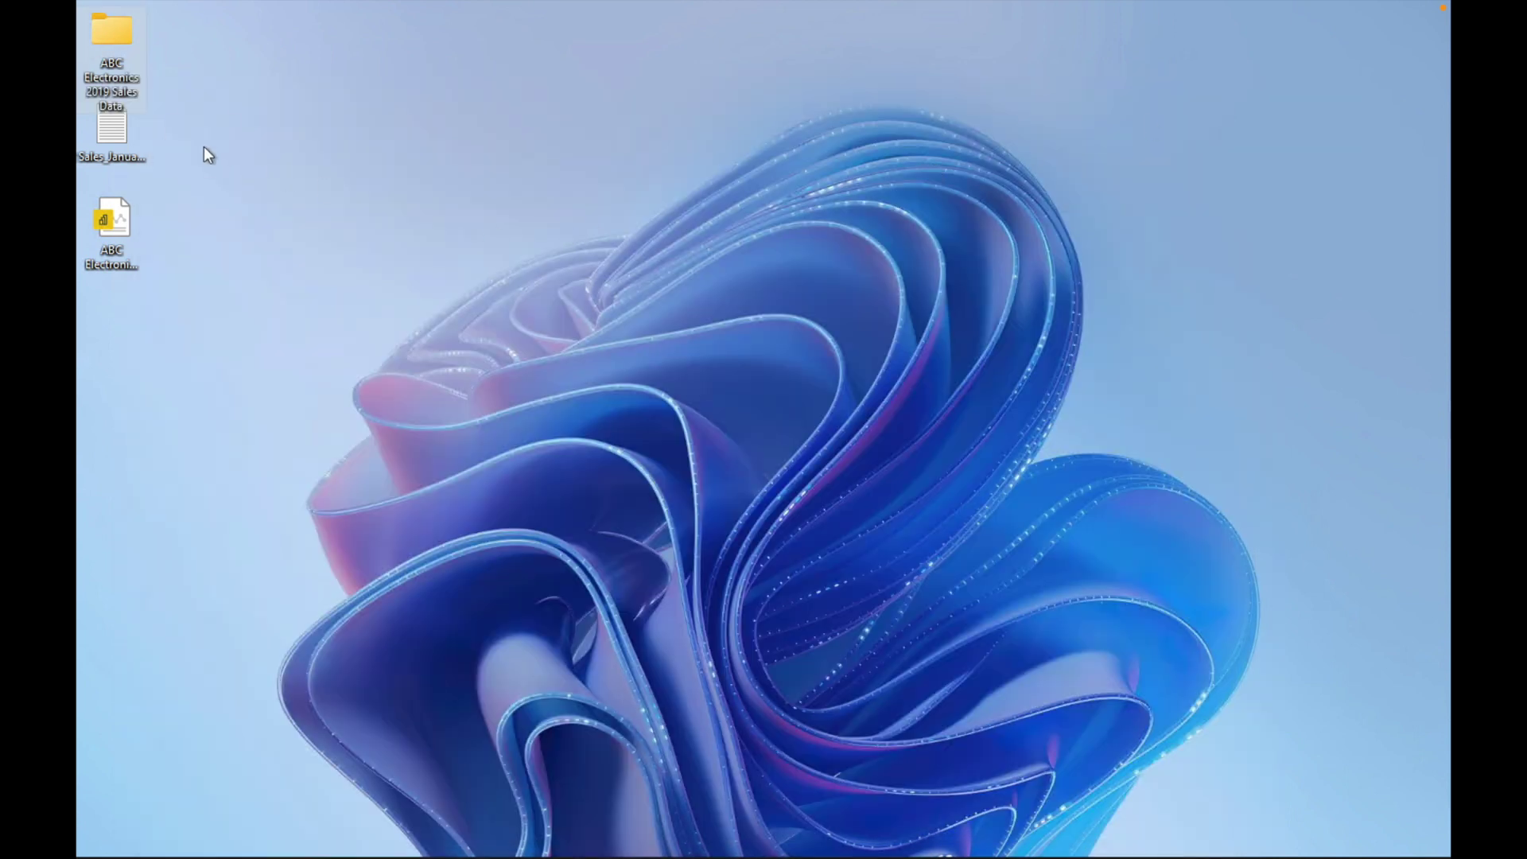
Step: Move Sales_January_2019.txt and the ABC Electronics Sales Analysis 2019.pbix file into the ABC Electronics 2019 Sales Data folder
click(105, 139)
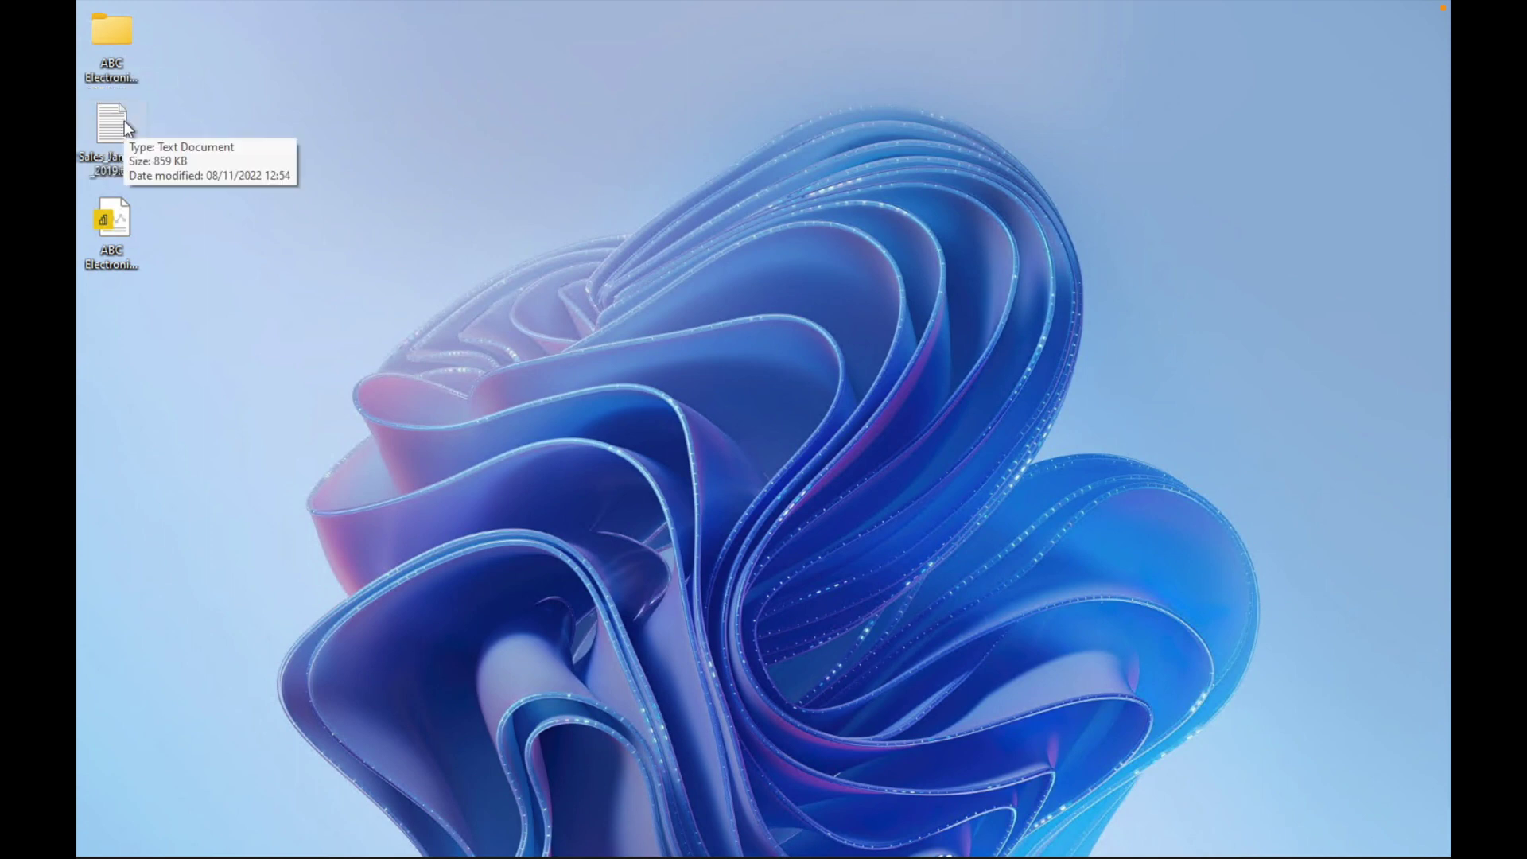
click(146, 89)
drag(145, 88, 110, 39)
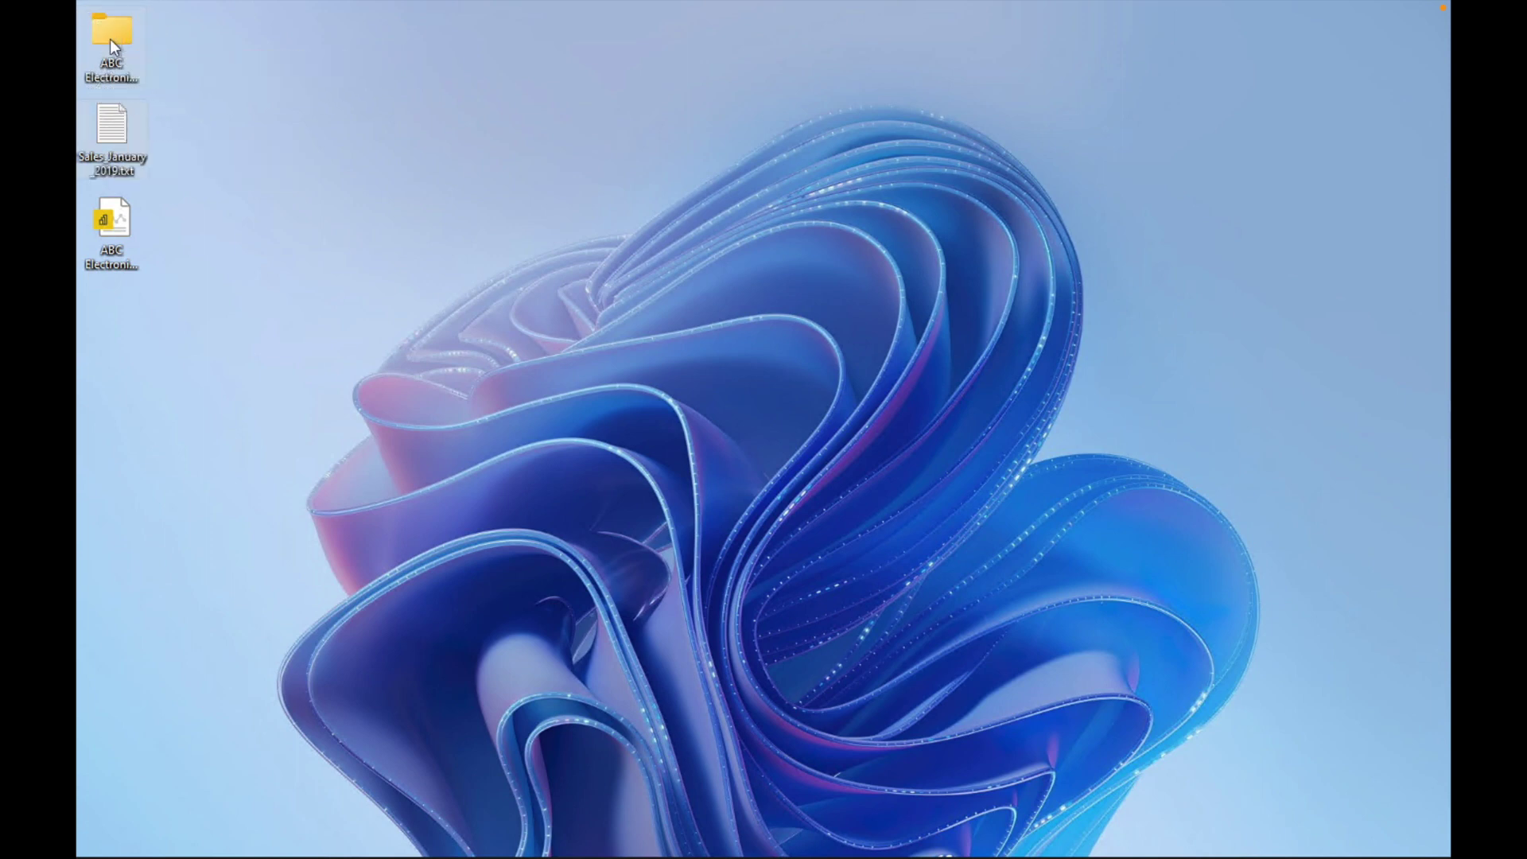
click(120, 211)
drag(119, 211, 118, 34)
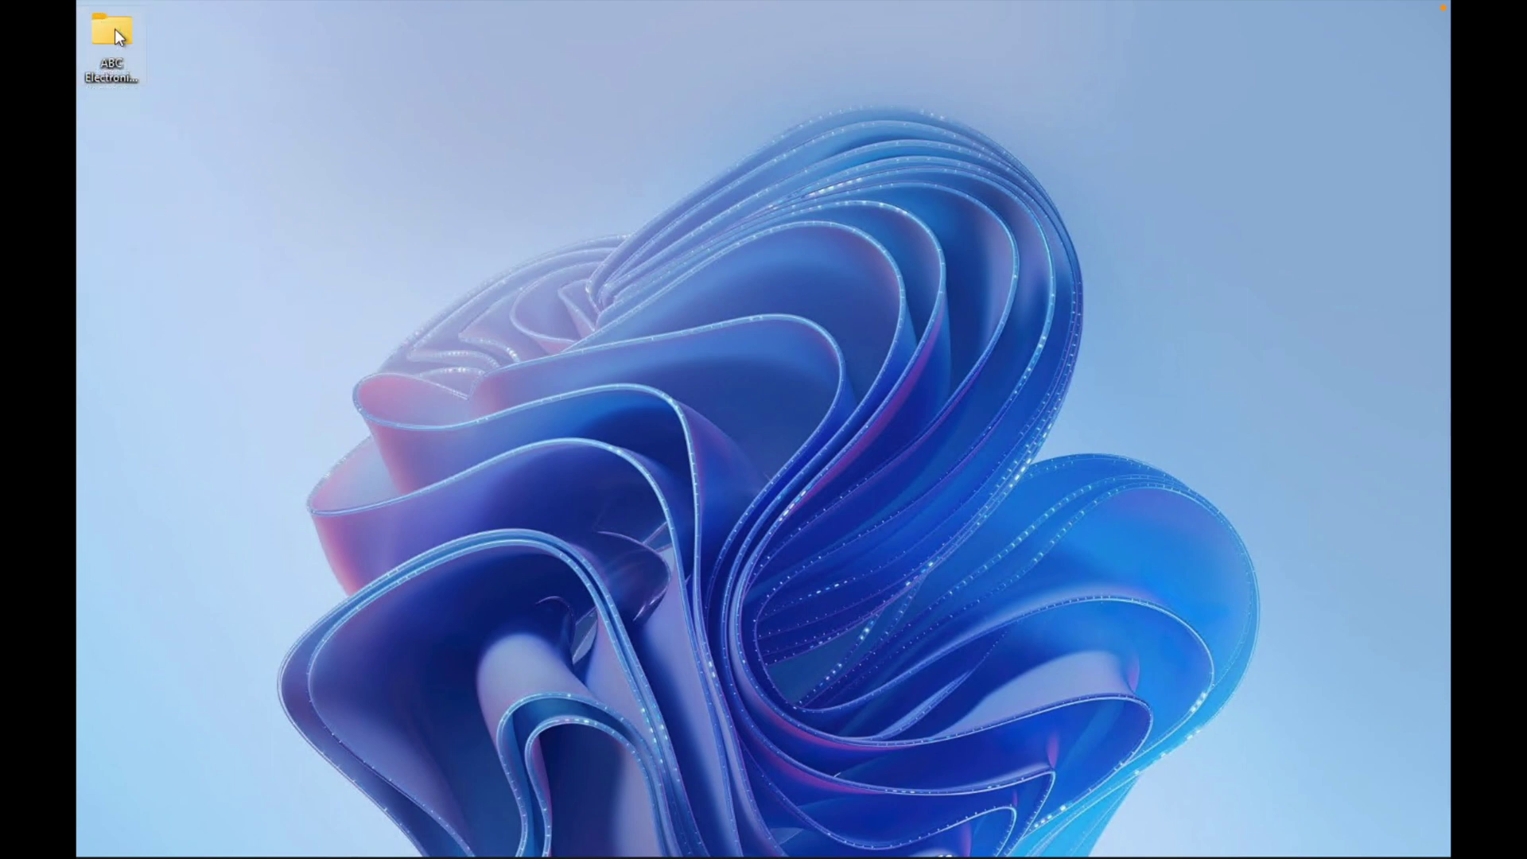
Step: Open ABC Electronics Sales Analysis 2019.pbix from the folder in Power BI Desktop and display the Sales_Jan_2019 table's data
double_click(118, 30)
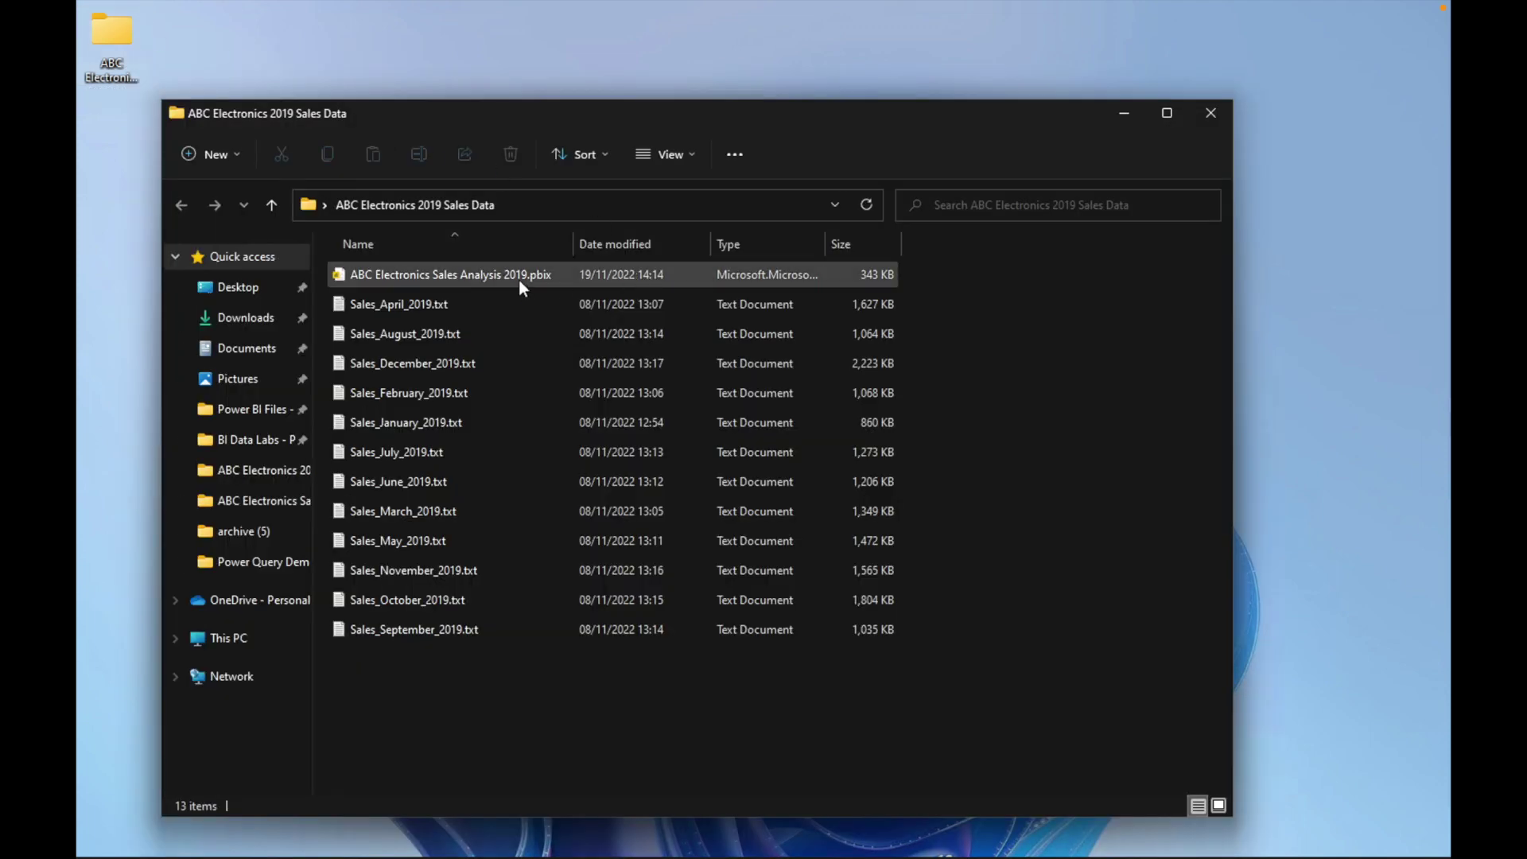
double_click(519, 280)
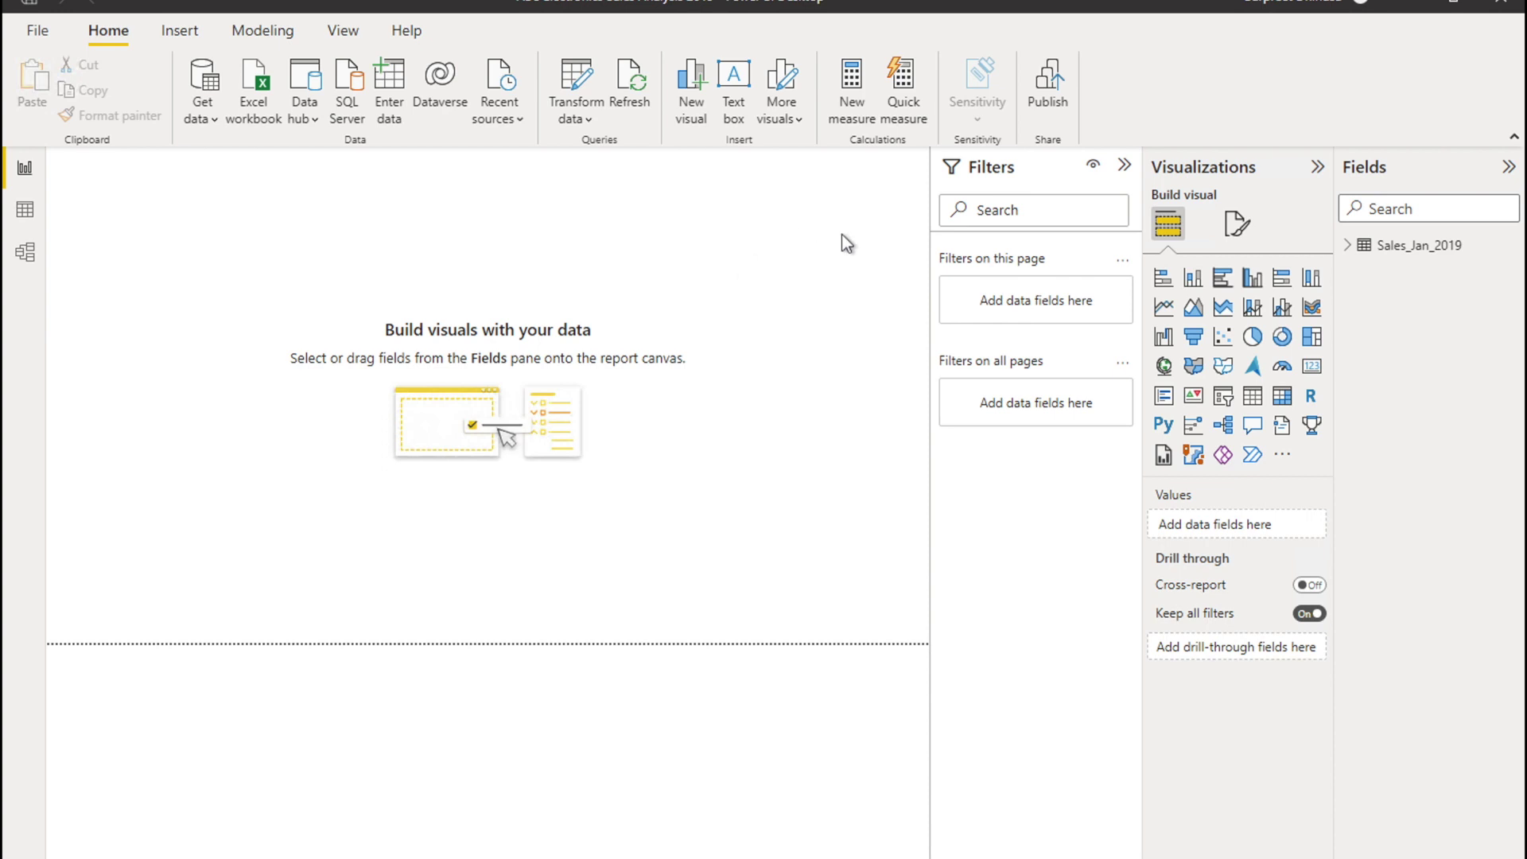
click(1404, 248)
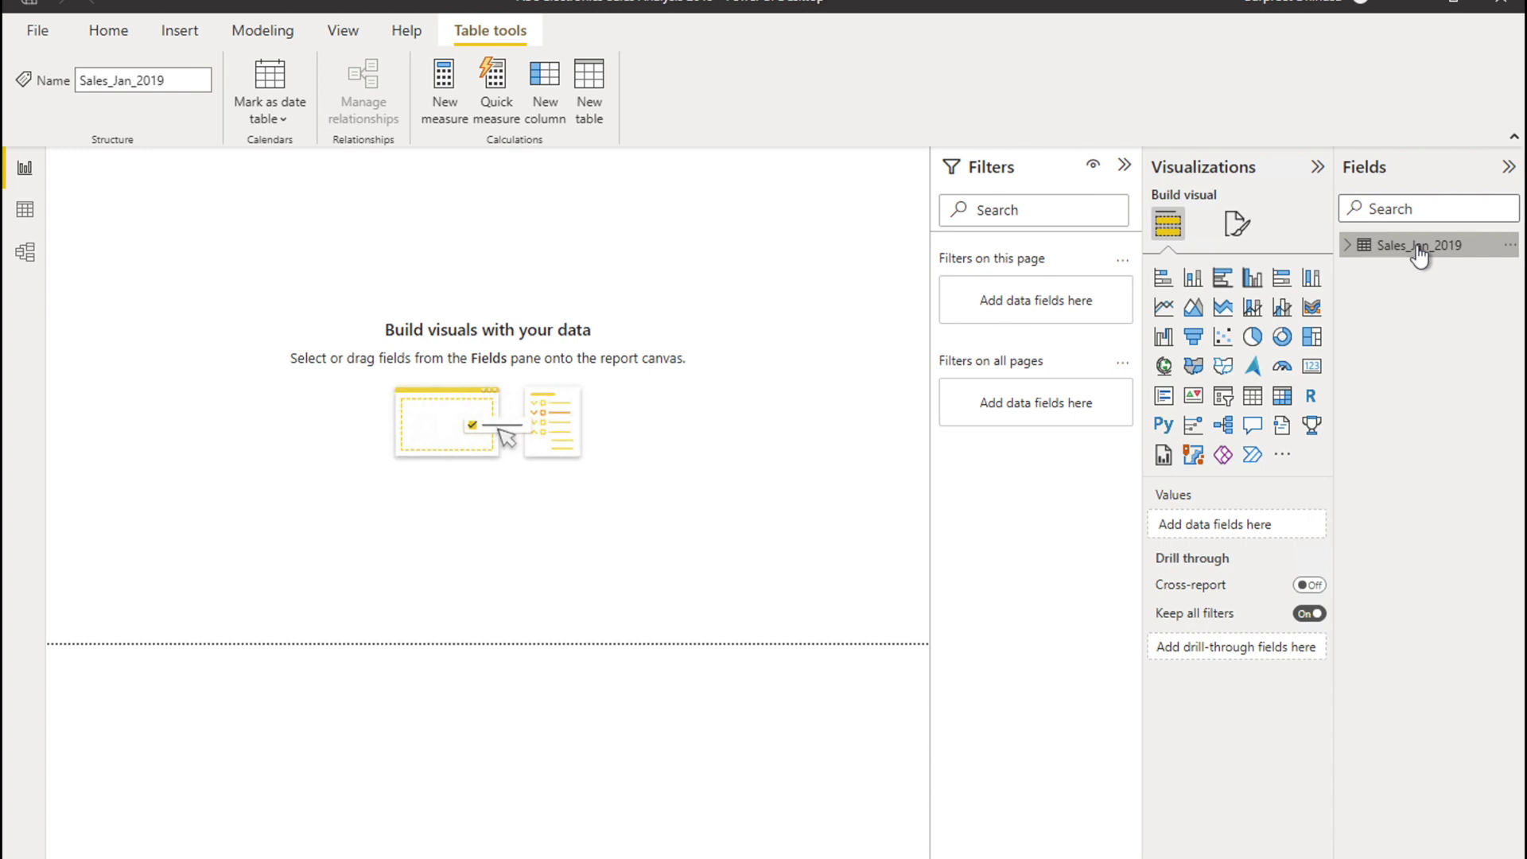
click(25, 210)
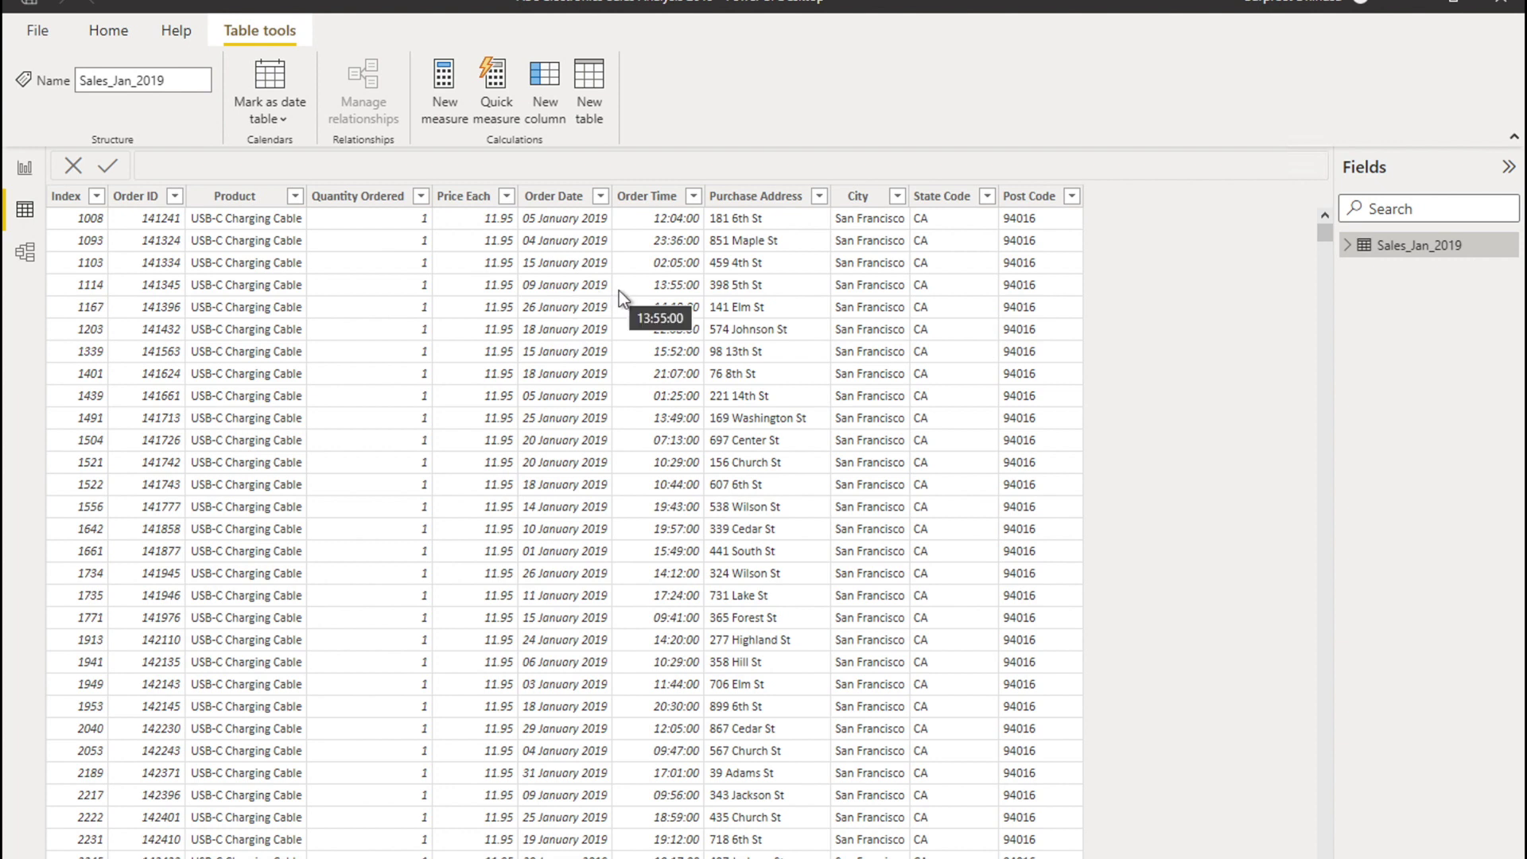
Step: In Power Query Editor, repoint the Sales_Jan_2019 query's source to Sales_January_2019.txt inside the ABC Electronics 2019 Sales Data folder
click(118, 36)
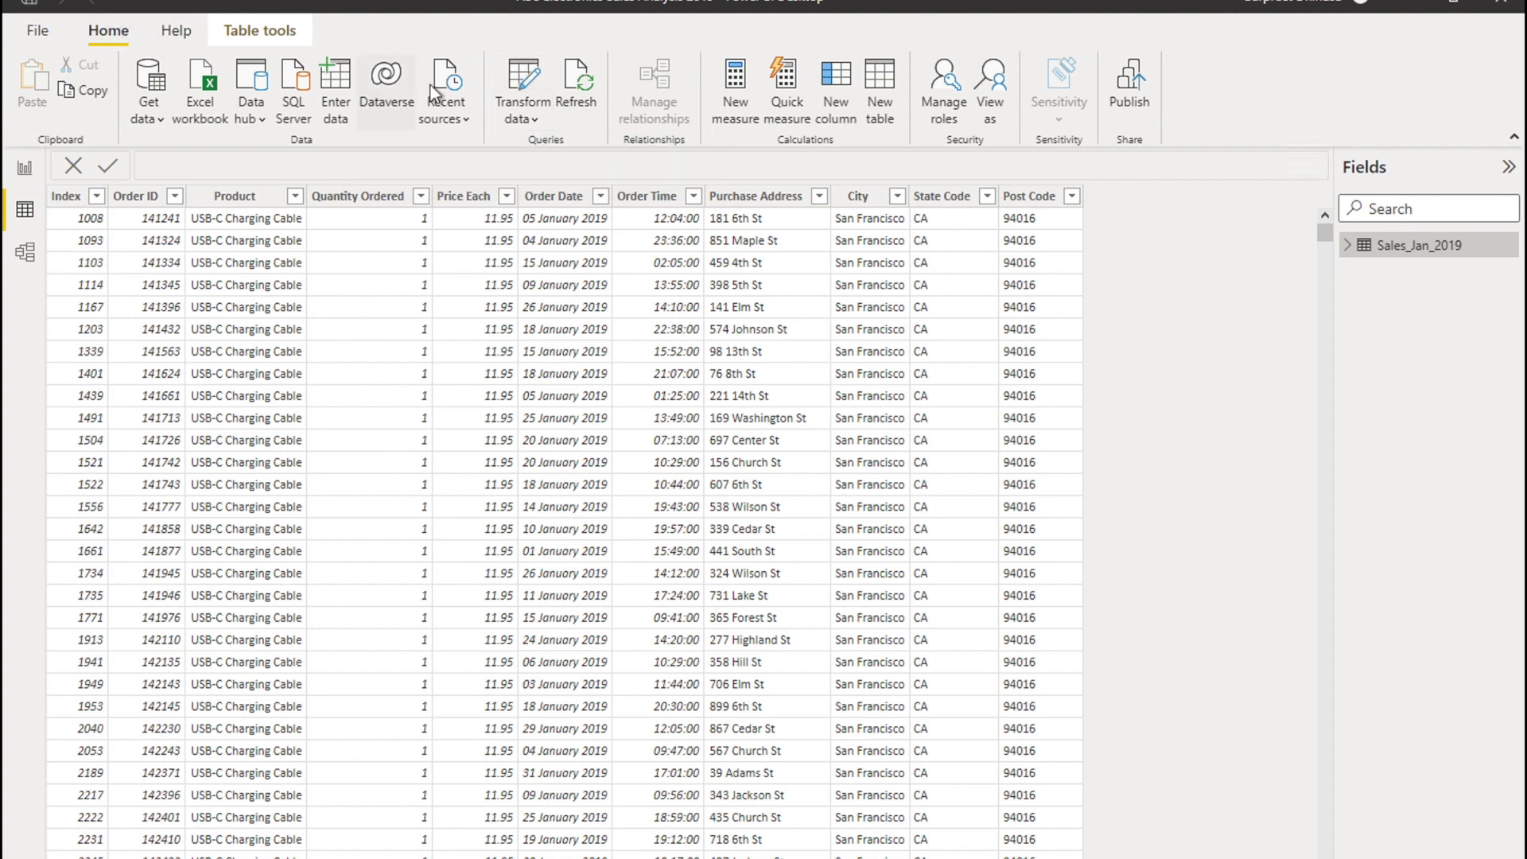
click(532, 78)
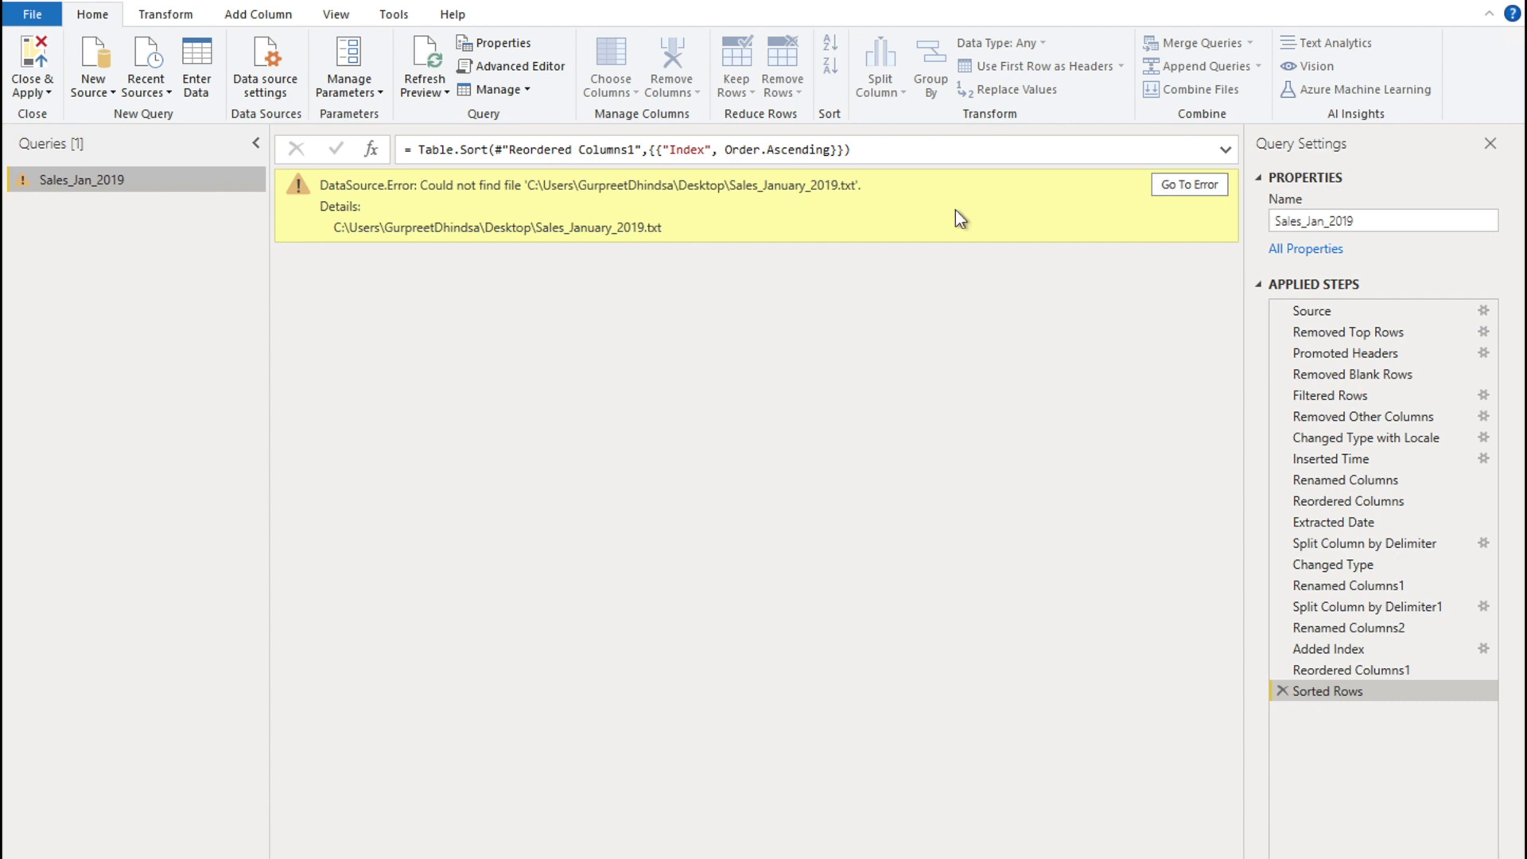
click(1333, 313)
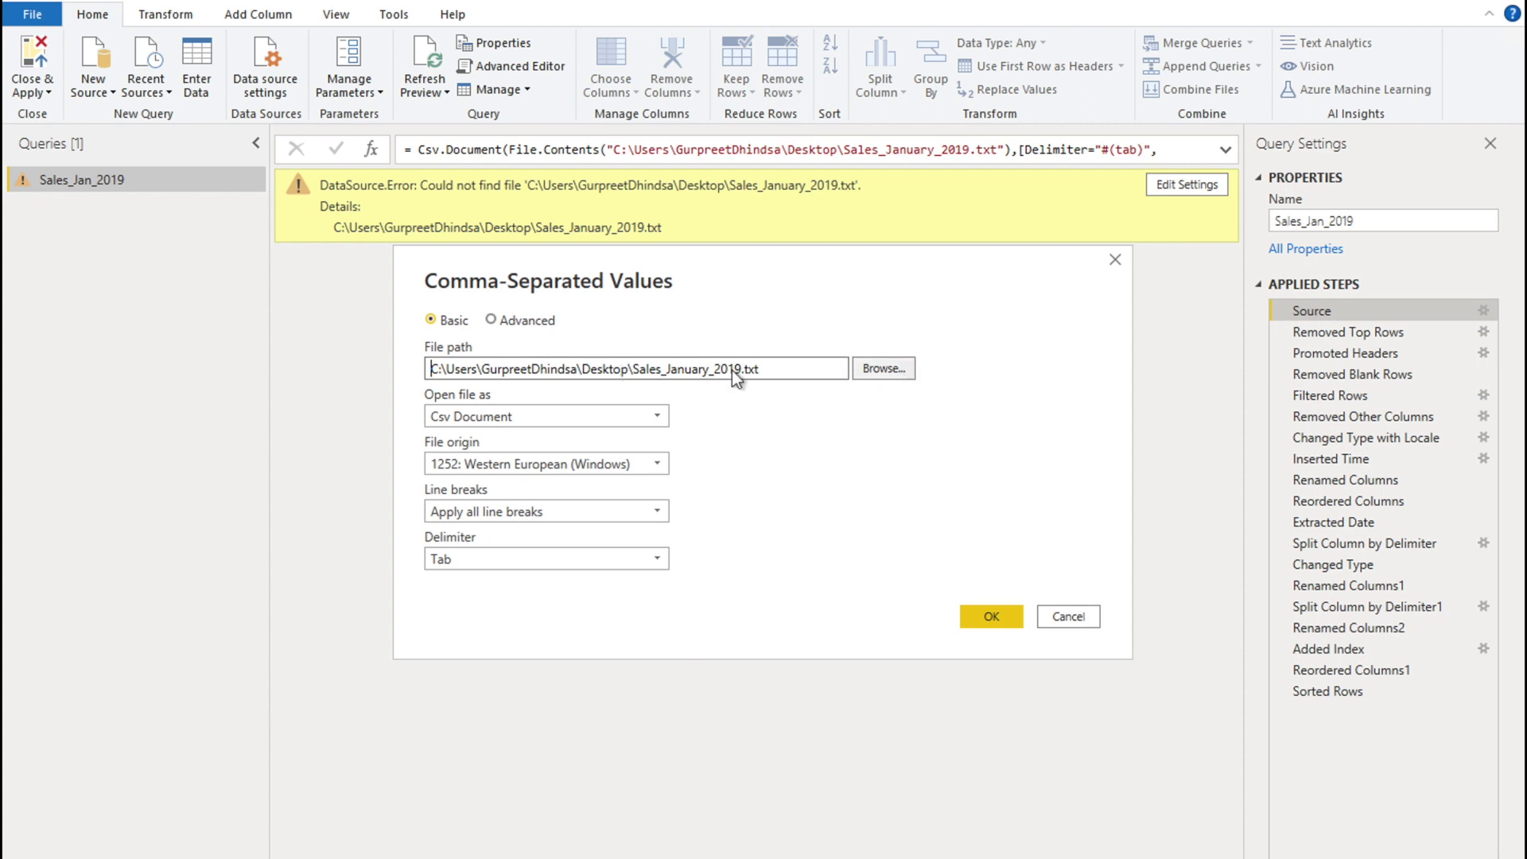
click(890, 370)
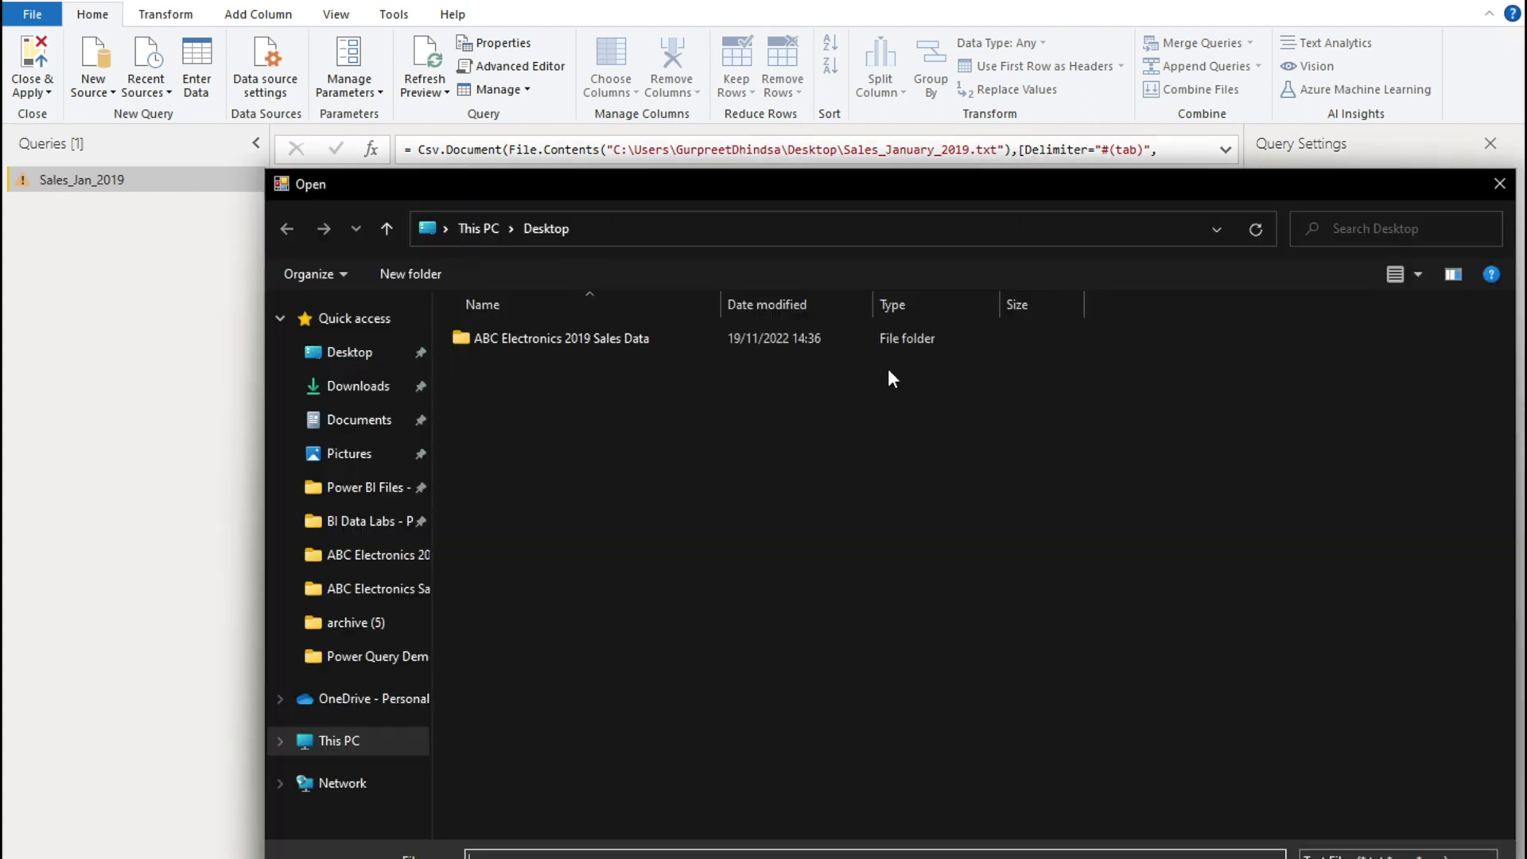
click(583, 343)
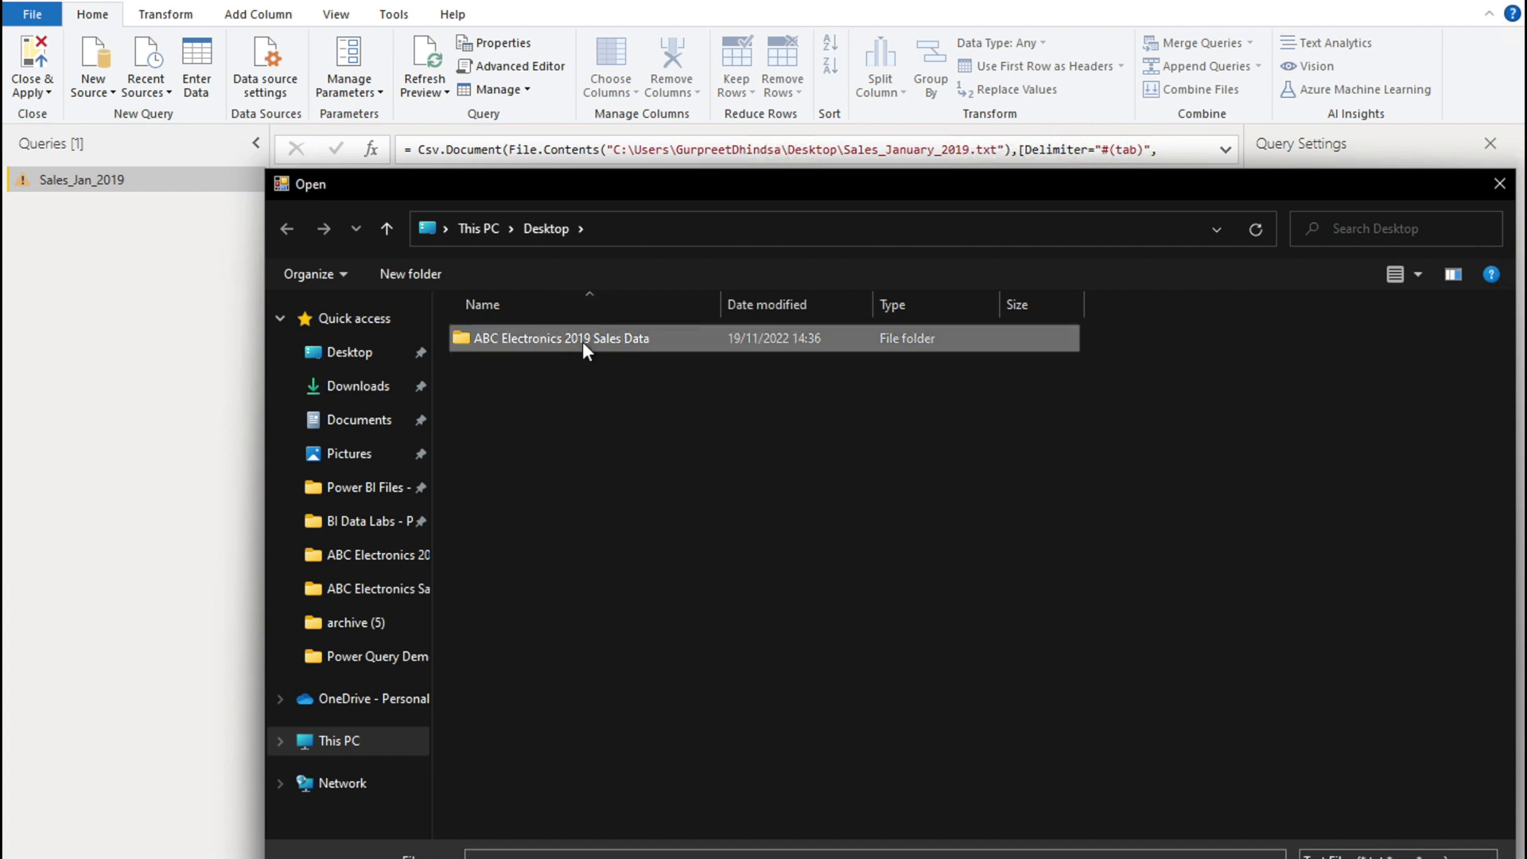
double_click(583, 341)
click(576, 468)
key(Return)
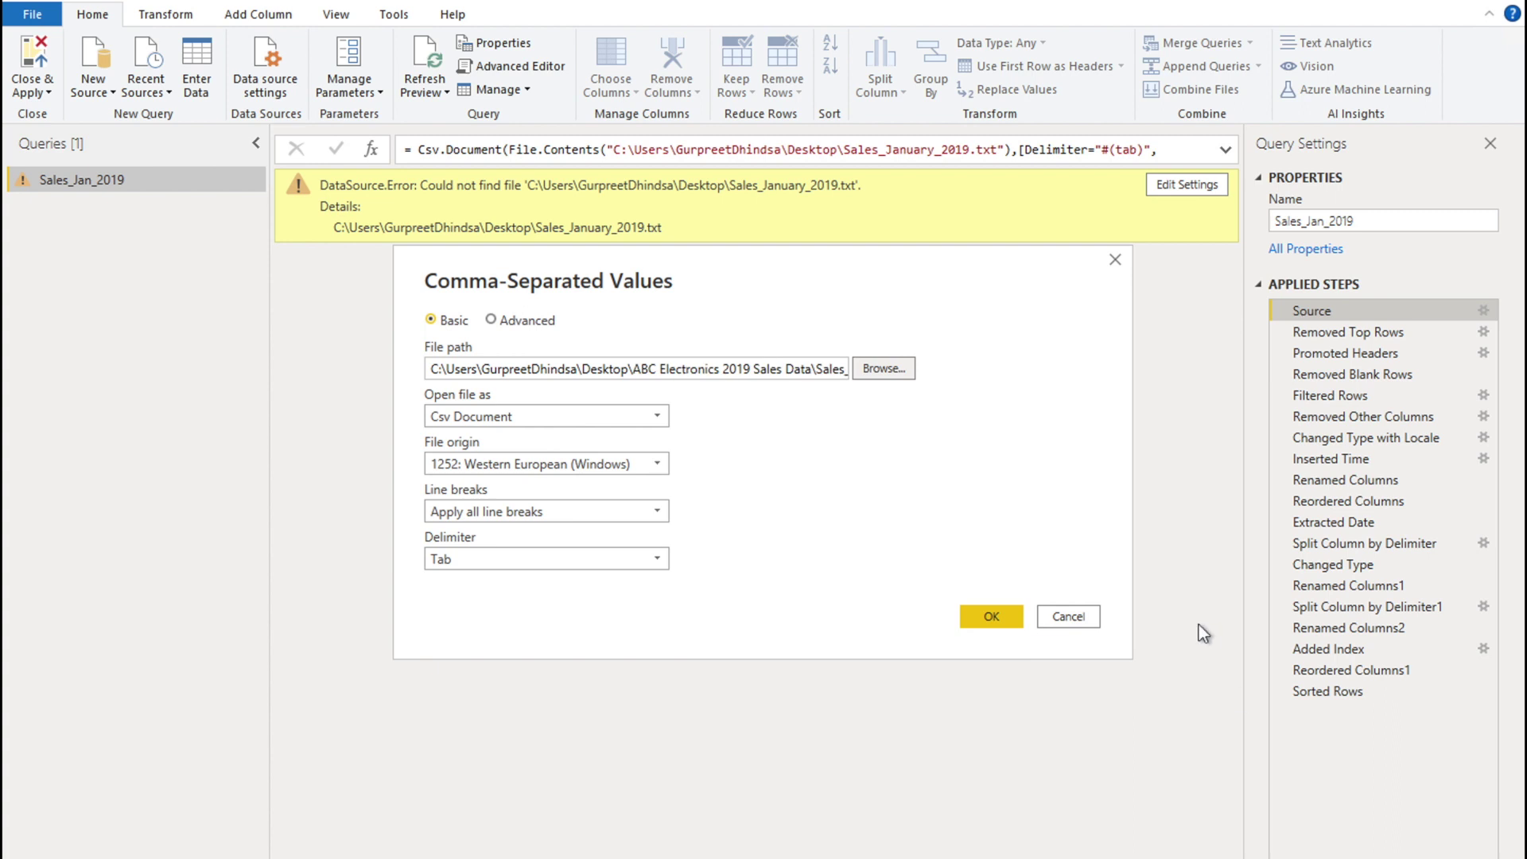
click(1004, 623)
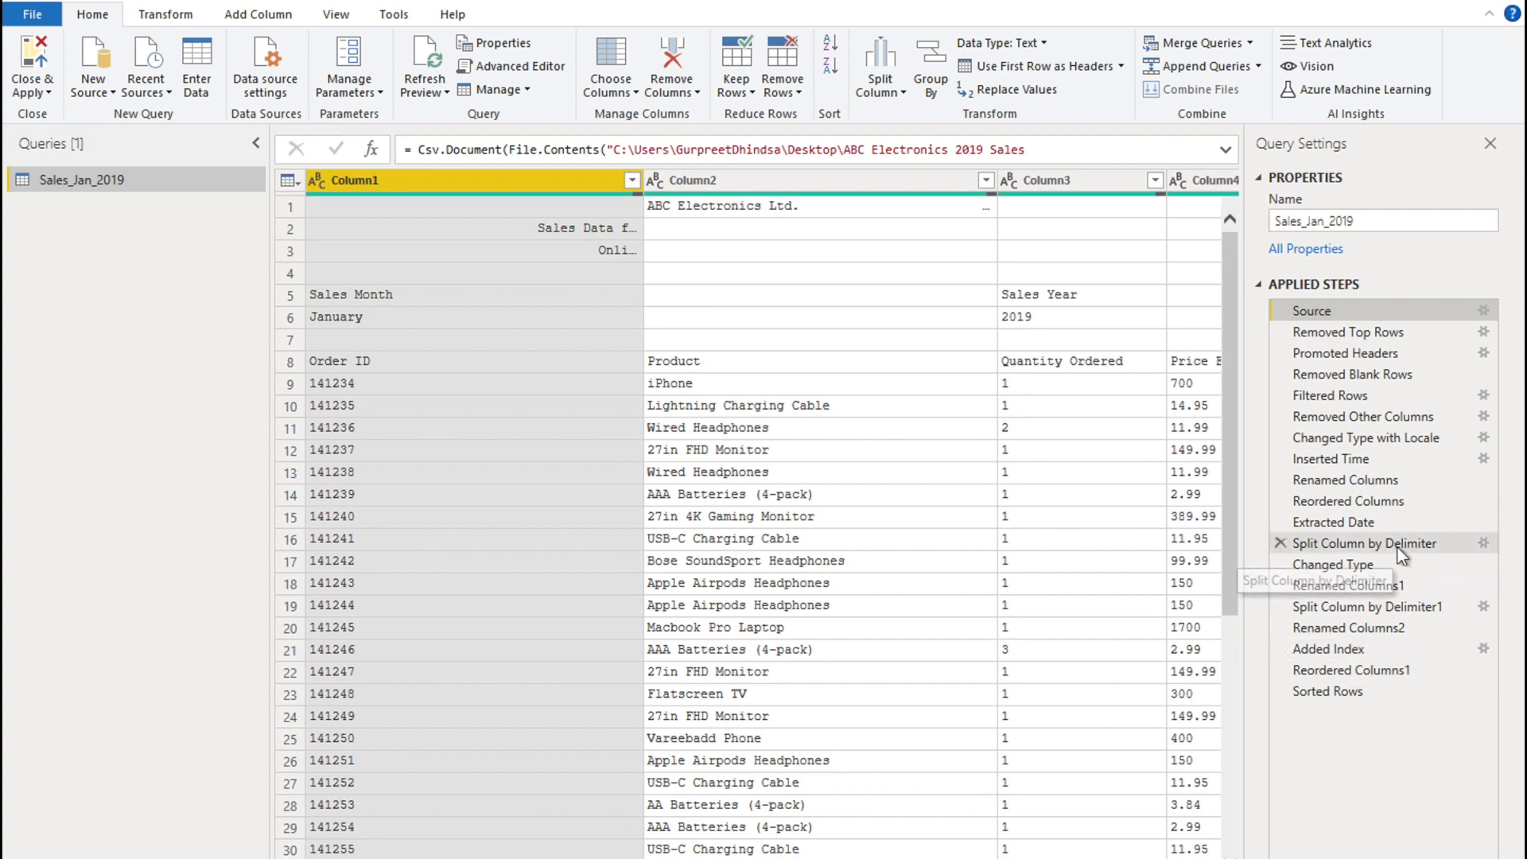
Step: Review the Sales_Jan_2019 query's results at the Added Index, Reordered Columns1 and Sorted Rows steps
click(1336, 689)
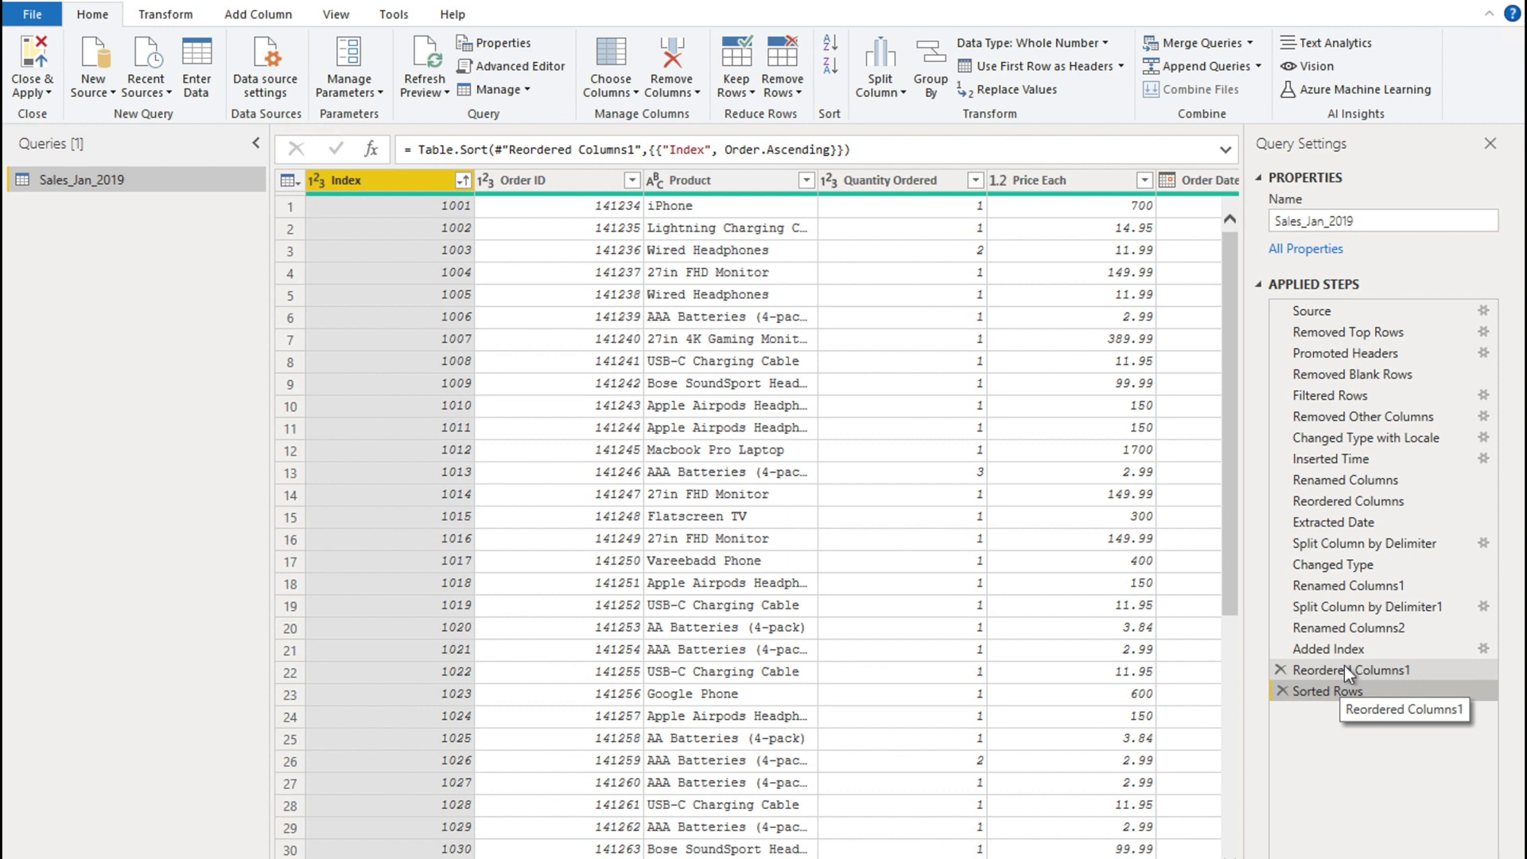
click(1343, 650)
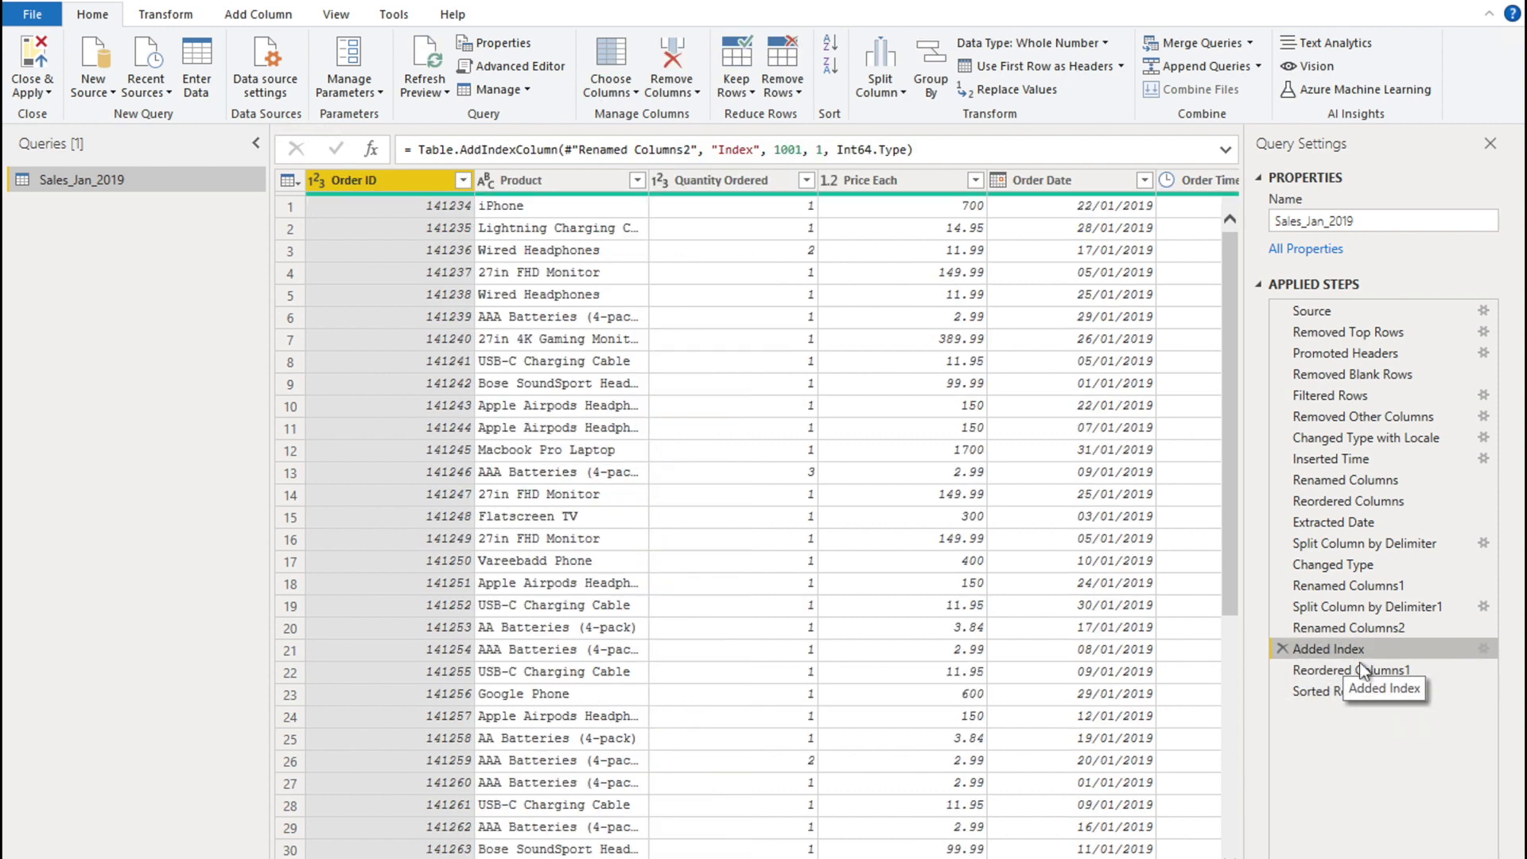
click(1357, 671)
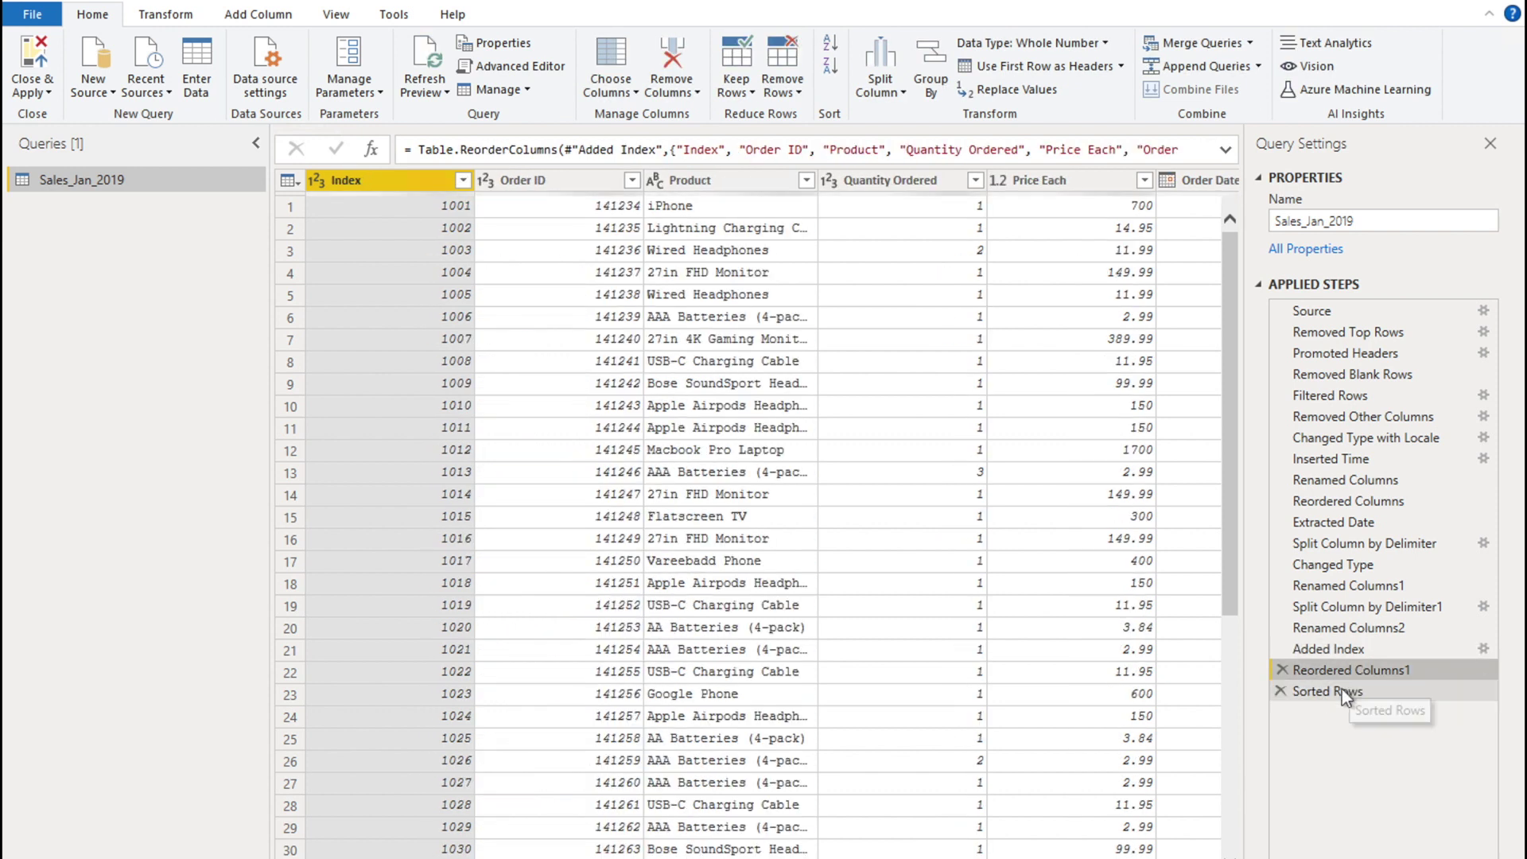
click(1343, 689)
click(1334, 649)
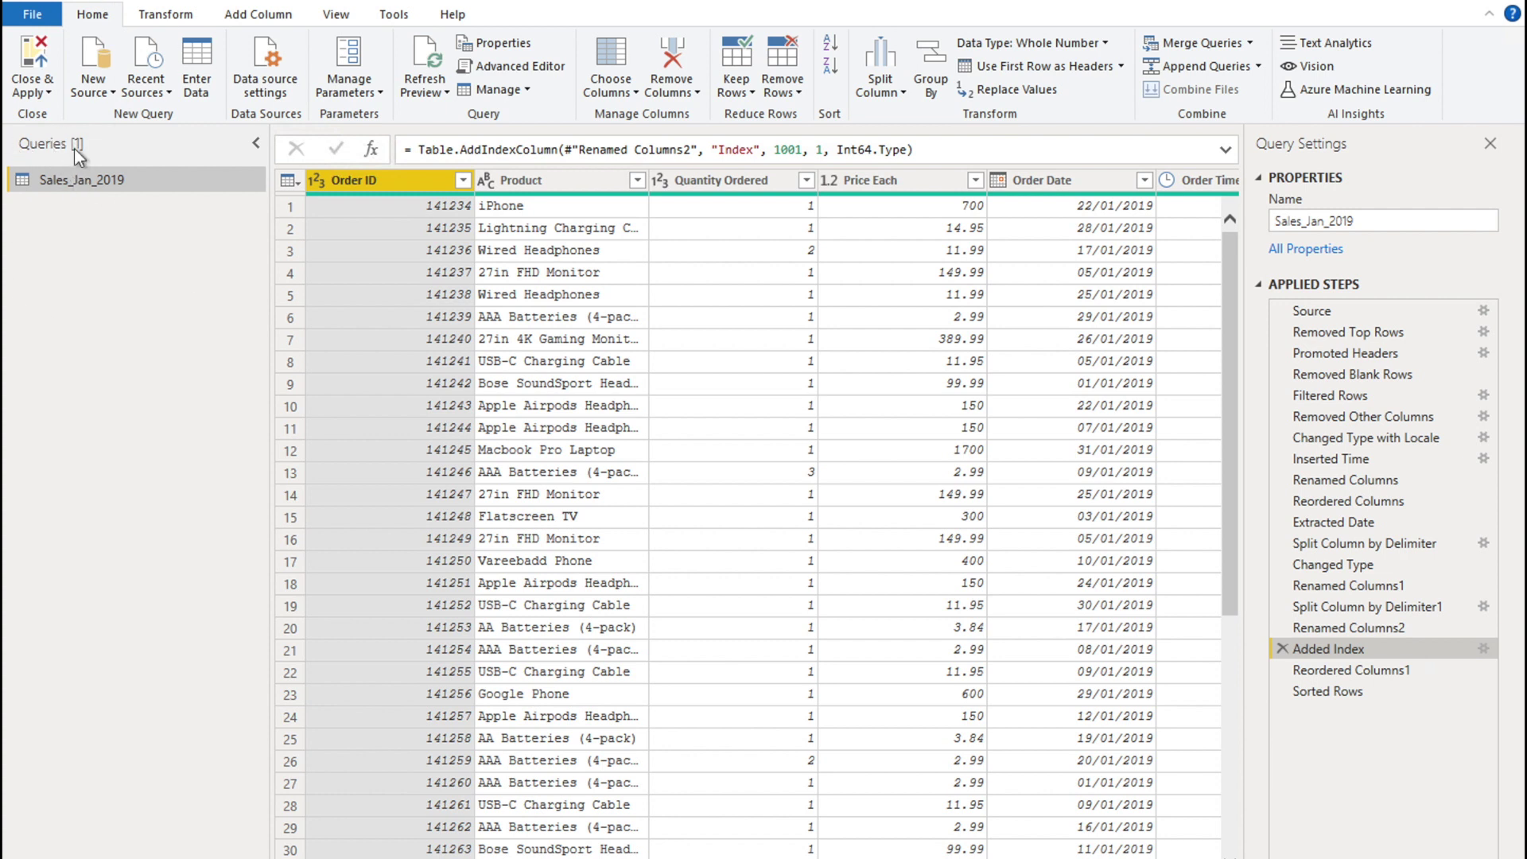
Step: Duplicate the Sales_Jan_2019 query and rename the copy Sales_Feb_2019
right_click(97, 179)
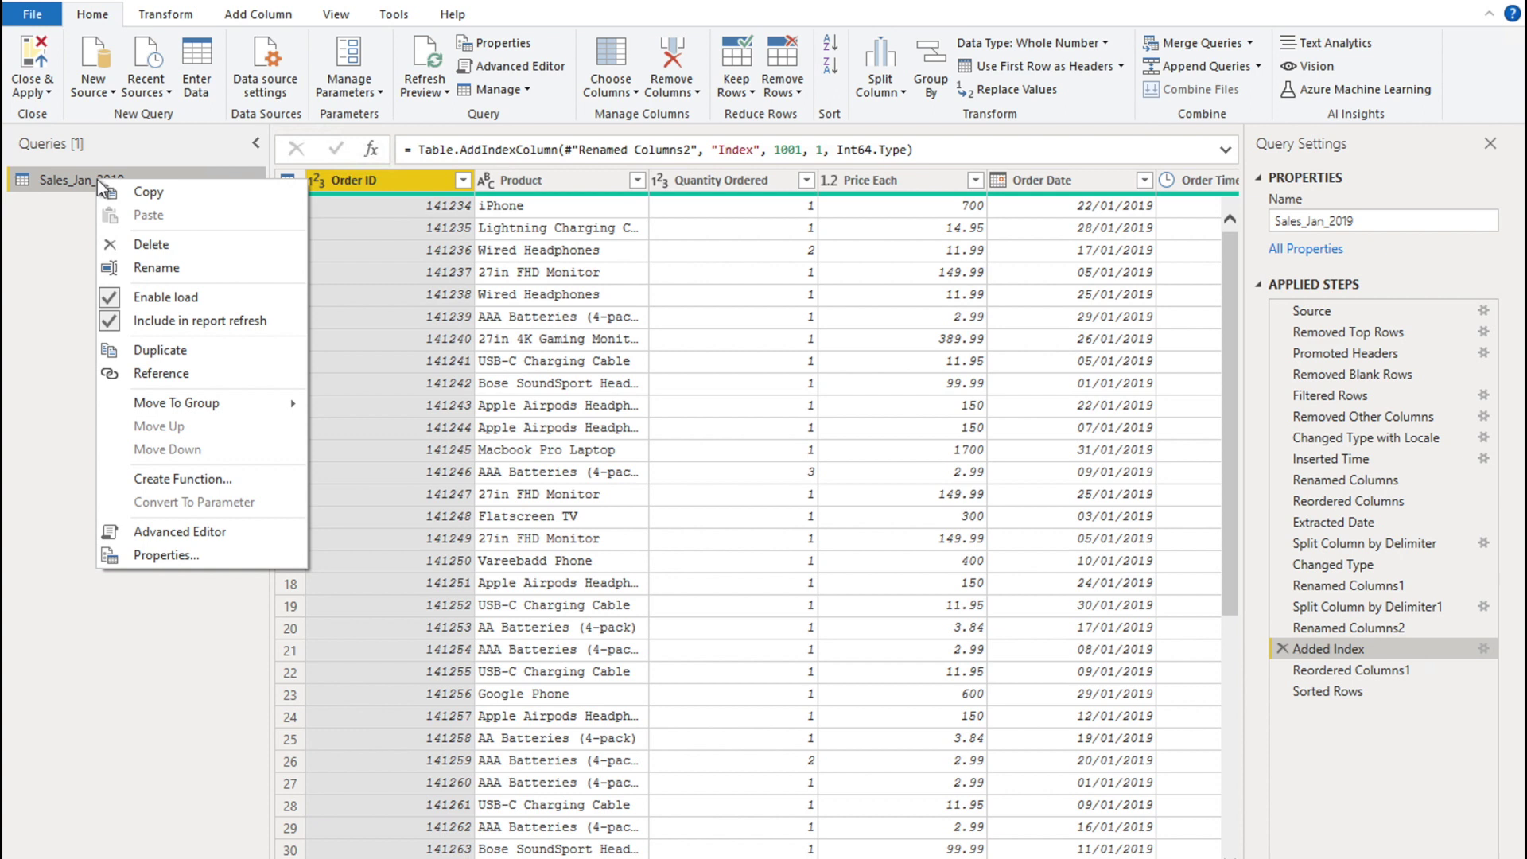
click(158, 354)
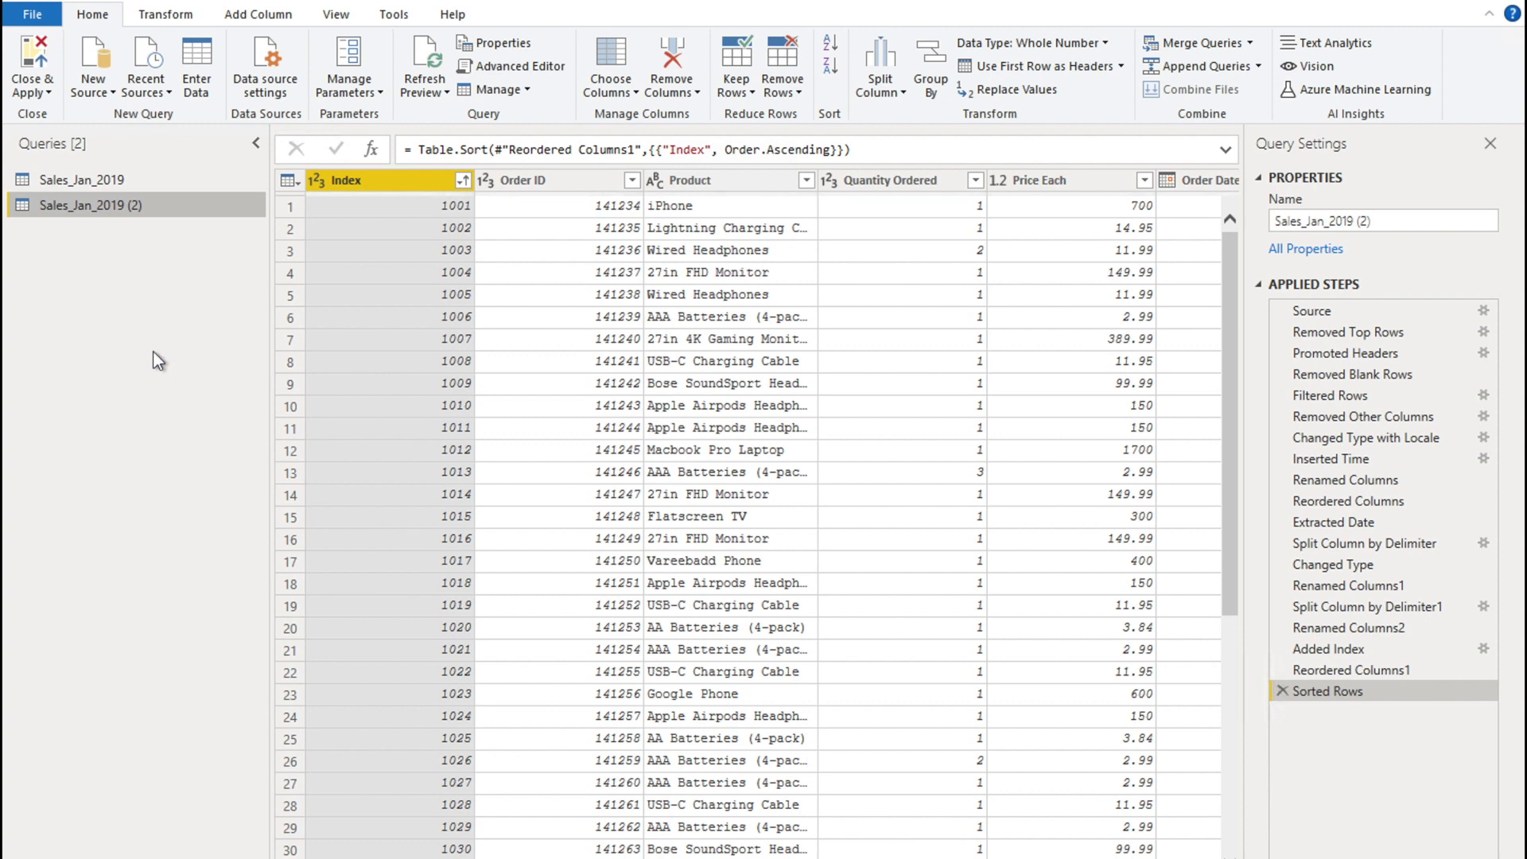
double_click(150, 206)
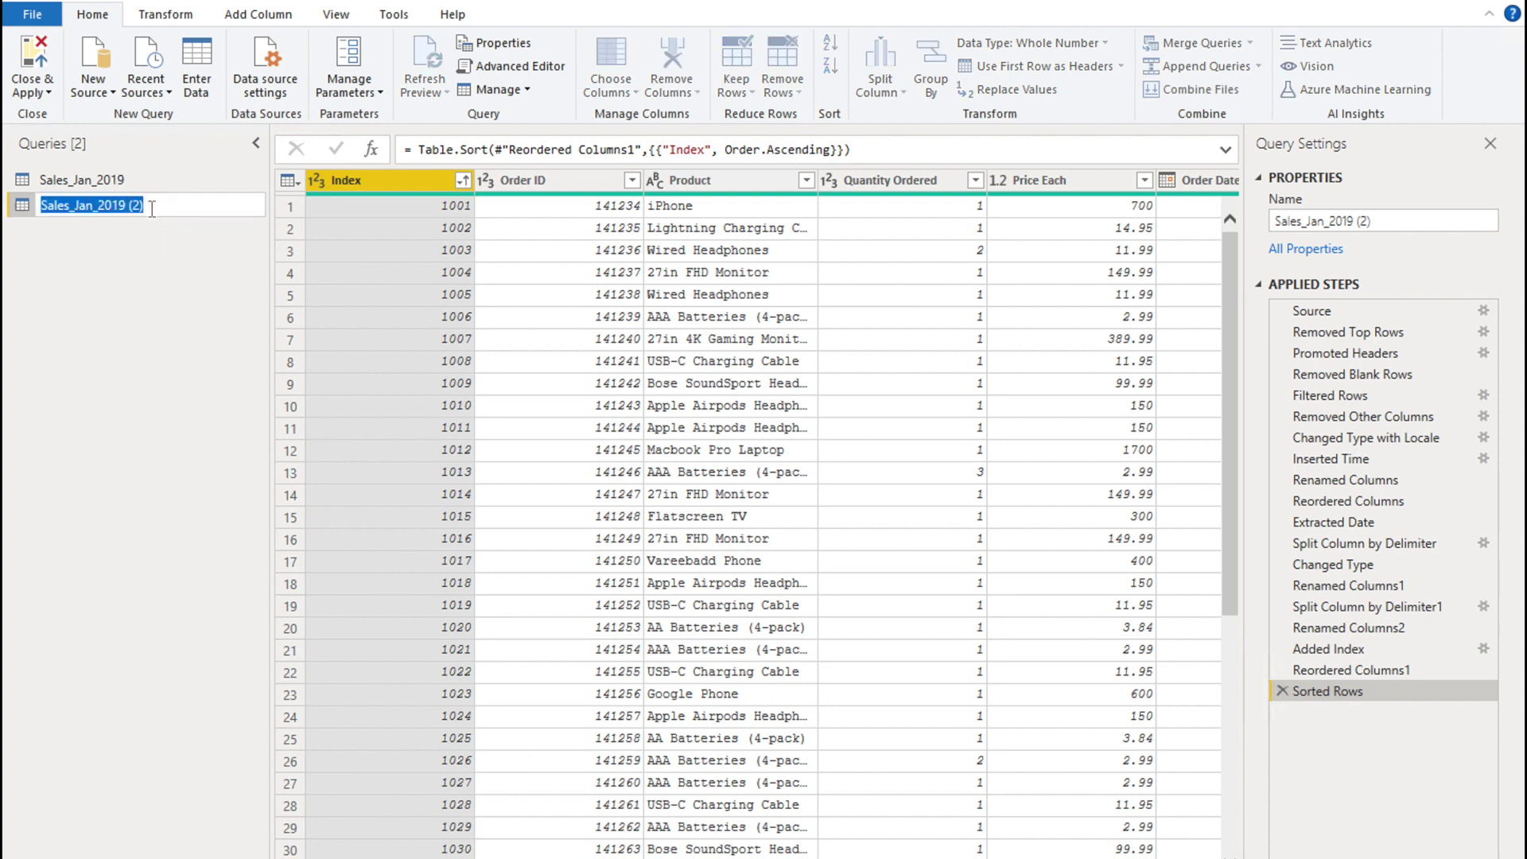
click(157, 206)
key(BackSpace)
key(BackSpace)
key(BackSpace)
key(BackSpace)
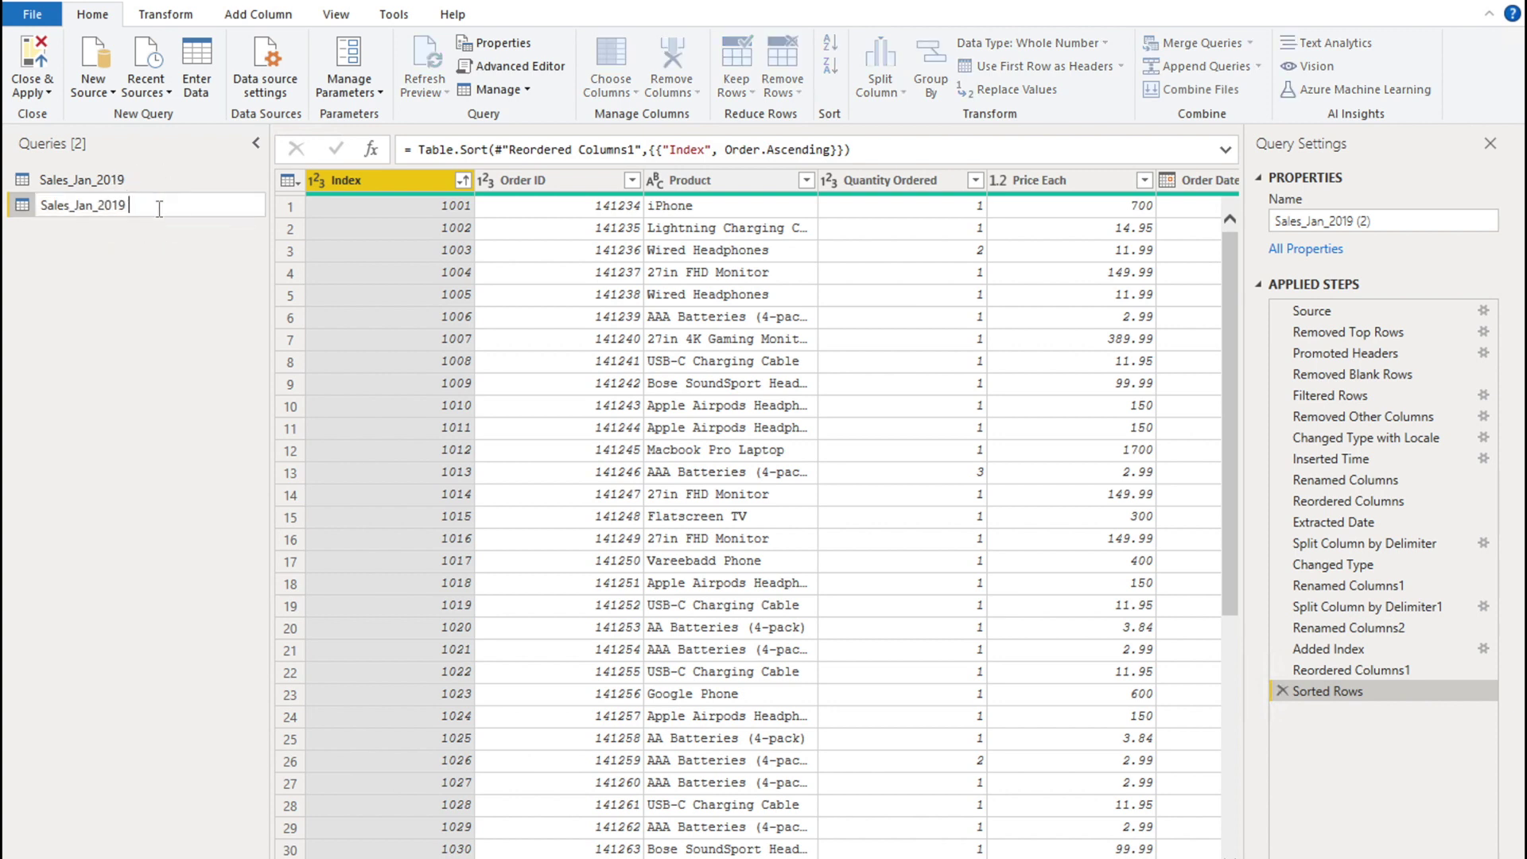
click(89, 203)
key(BackSpace)
key(BackSpace)
key(BackSpace)
key(BackSpace)
text(Feb_)
key(Return)
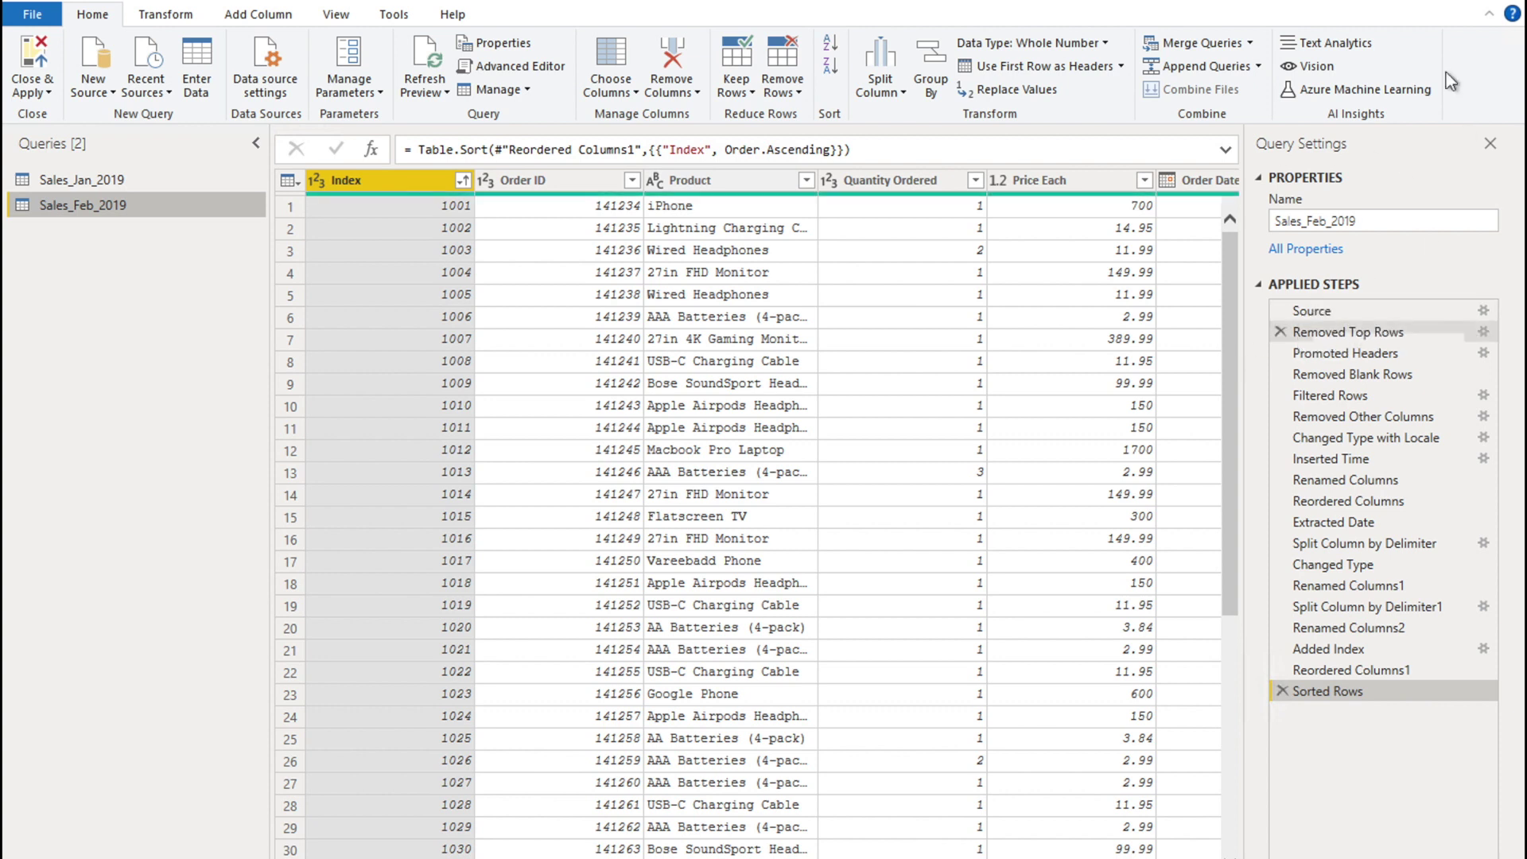
Step: Change the Sales_Feb_2019 query's source file to Sales_February_2019.txt and check the data at the Source and Sorted Rows steps
click(1325, 312)
click(1483, 311)
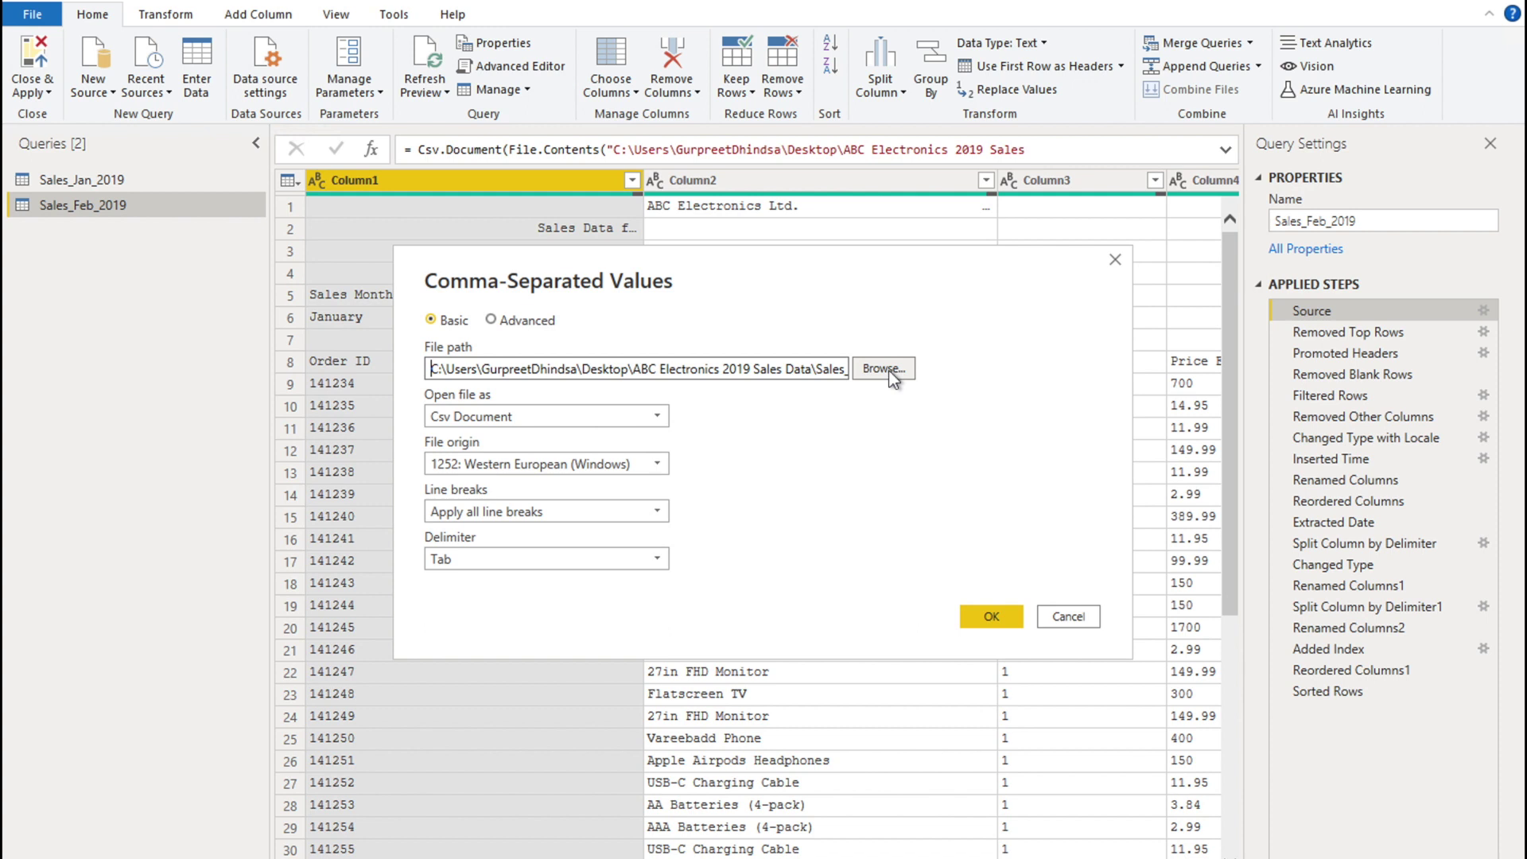
click(883, 369)
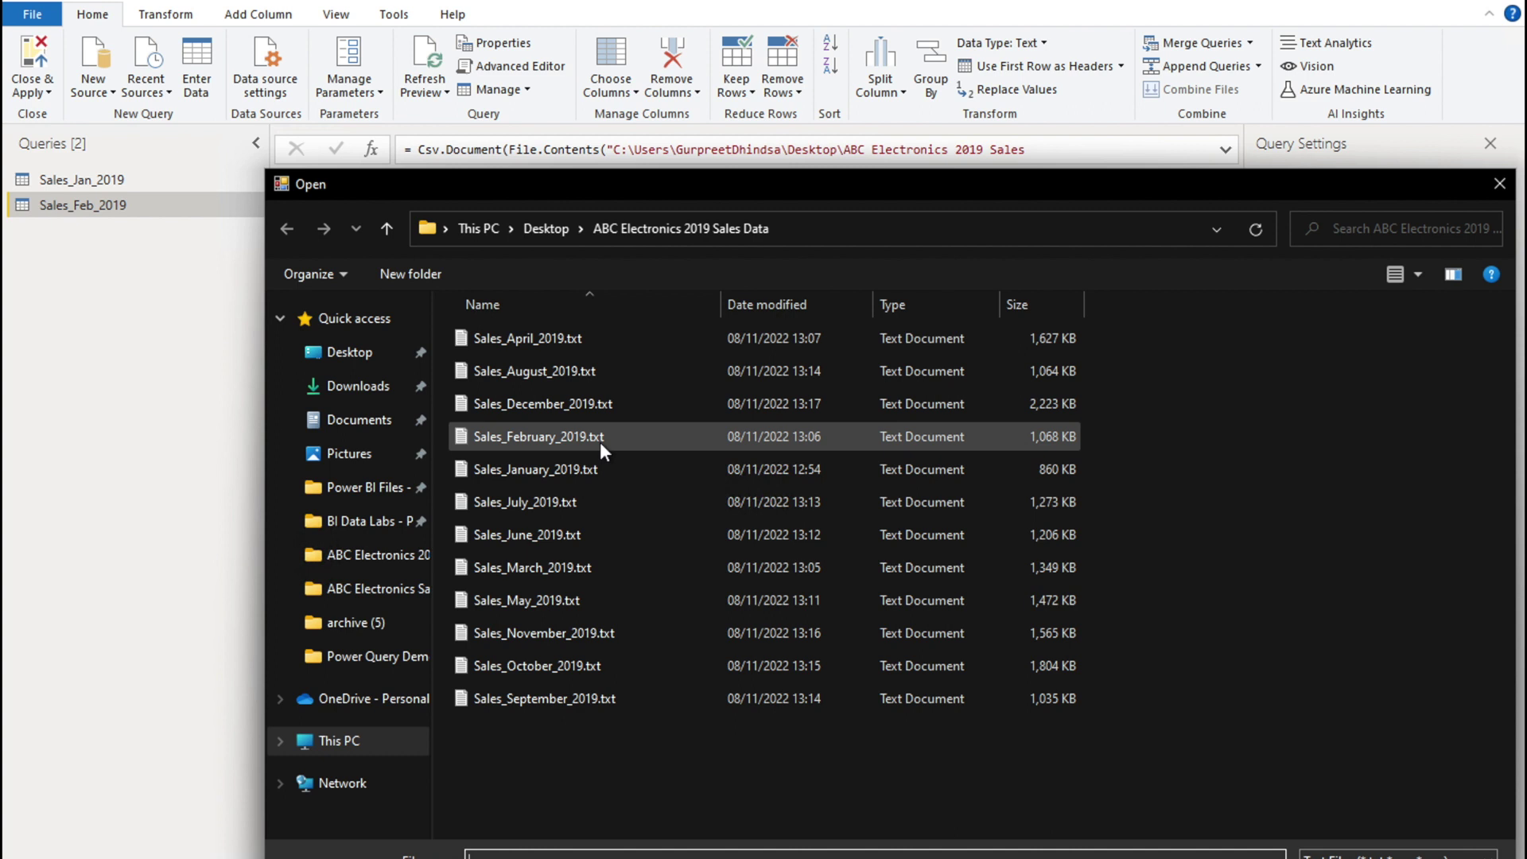
click(594, 441)
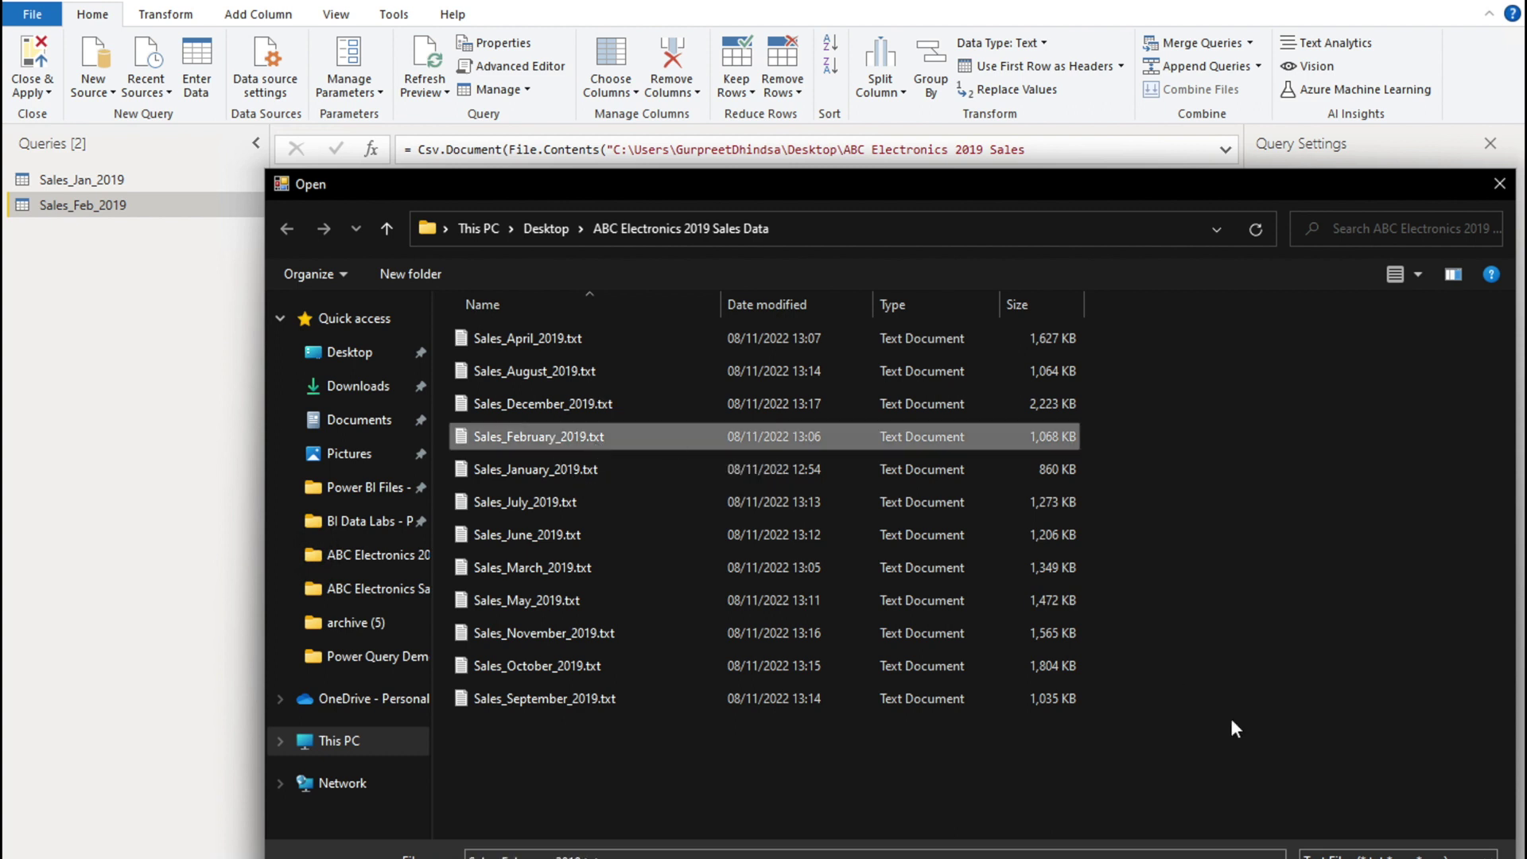
key(Return)
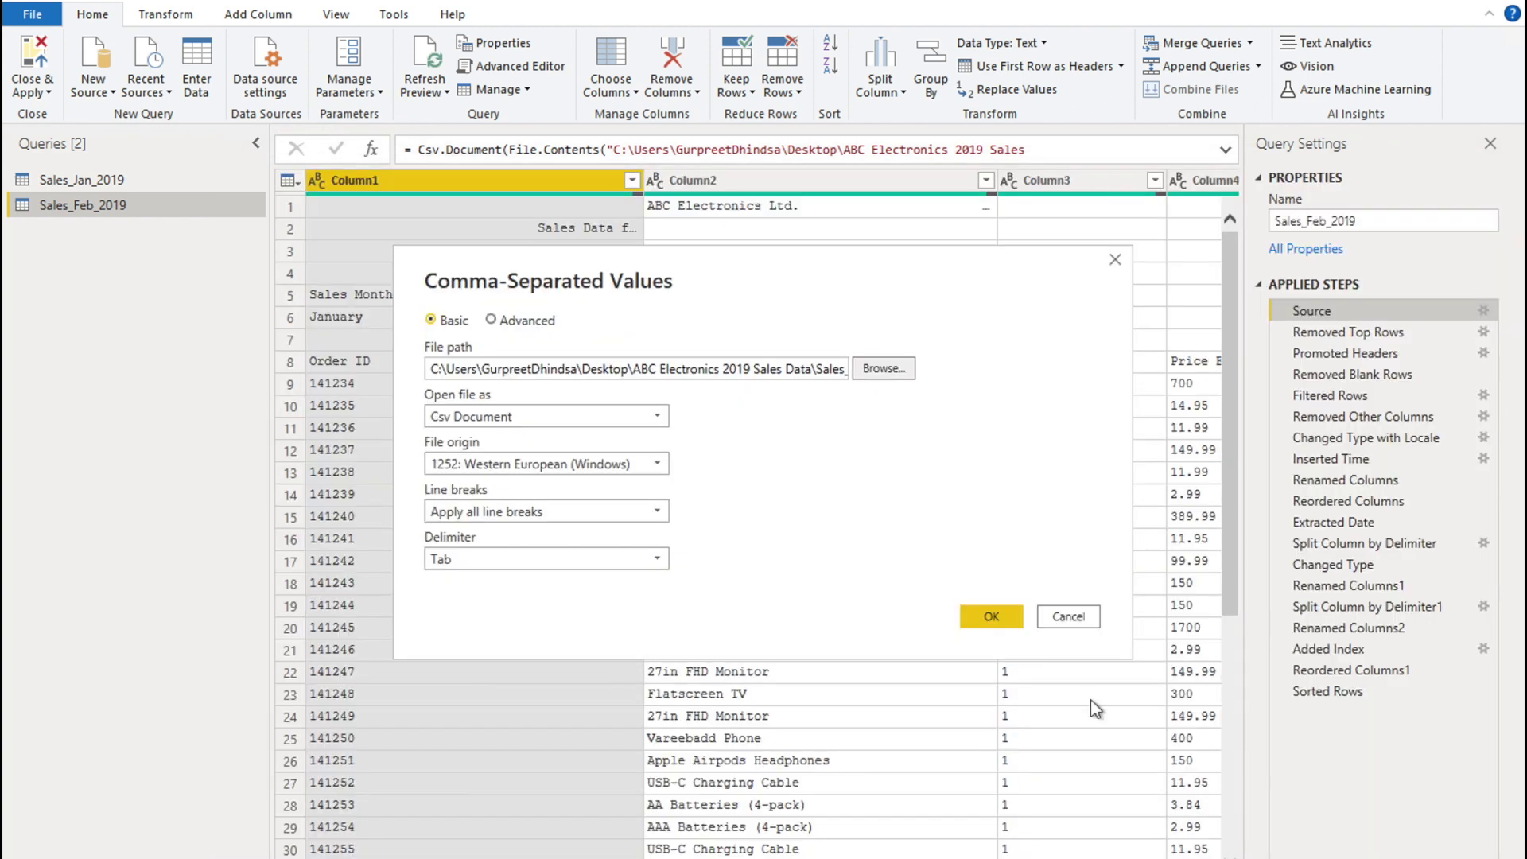
click(991, 616)
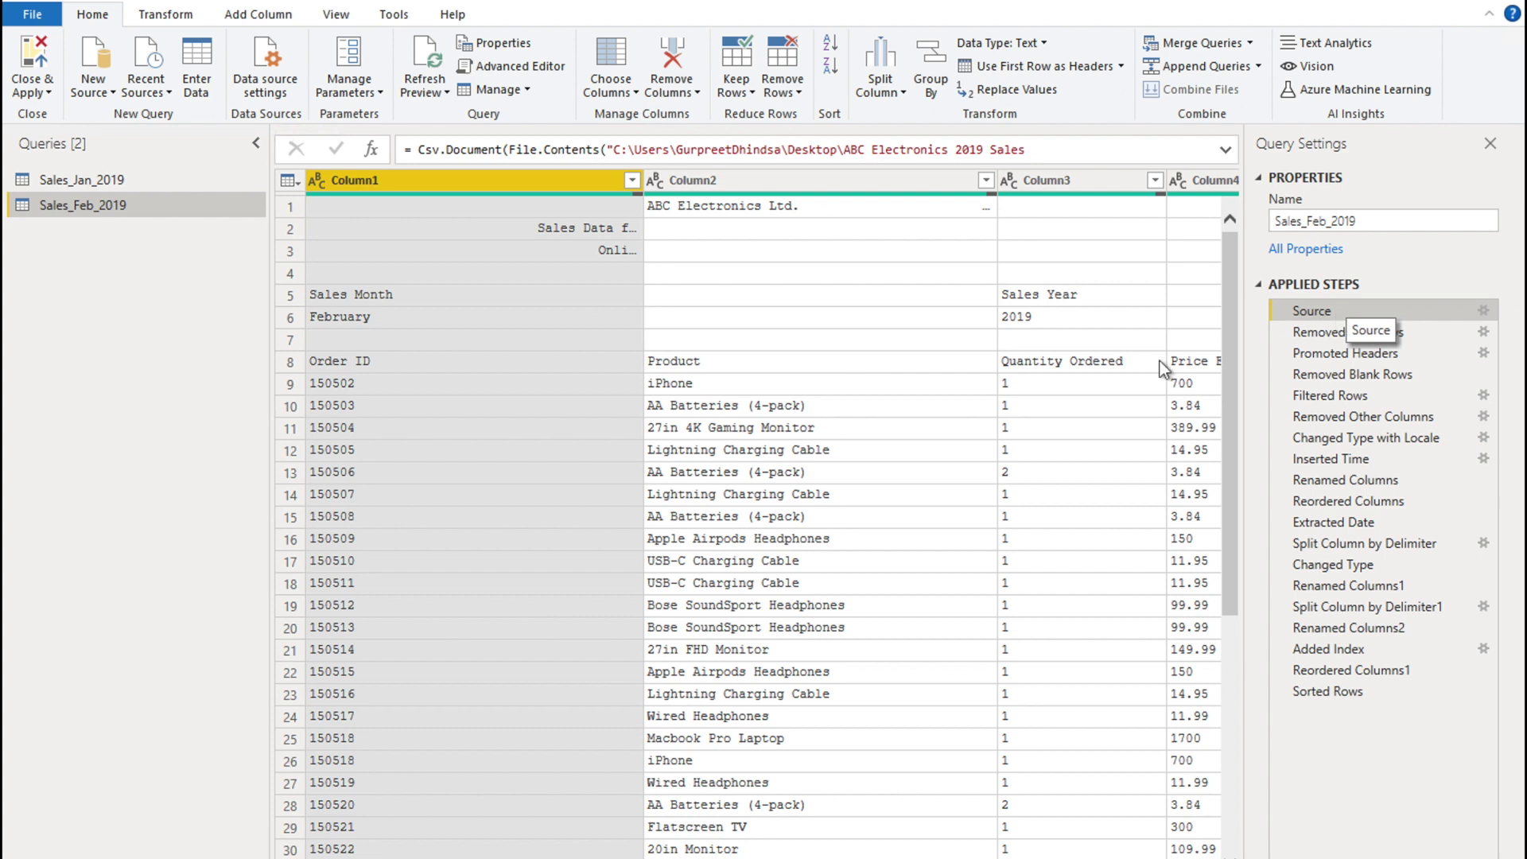
scroll(747, 517, right, 5)
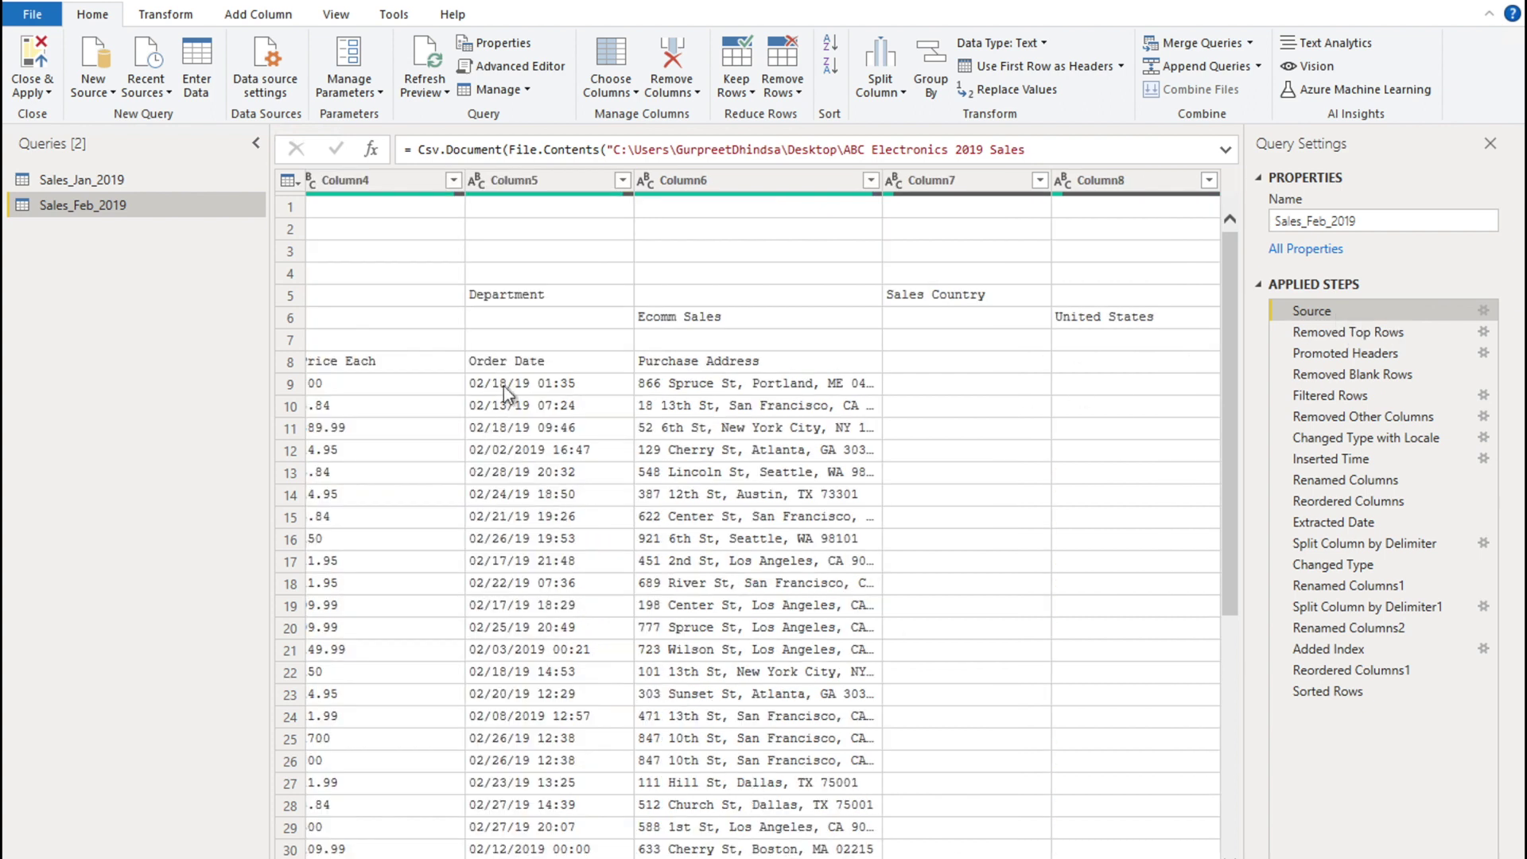
click(1337, 692)
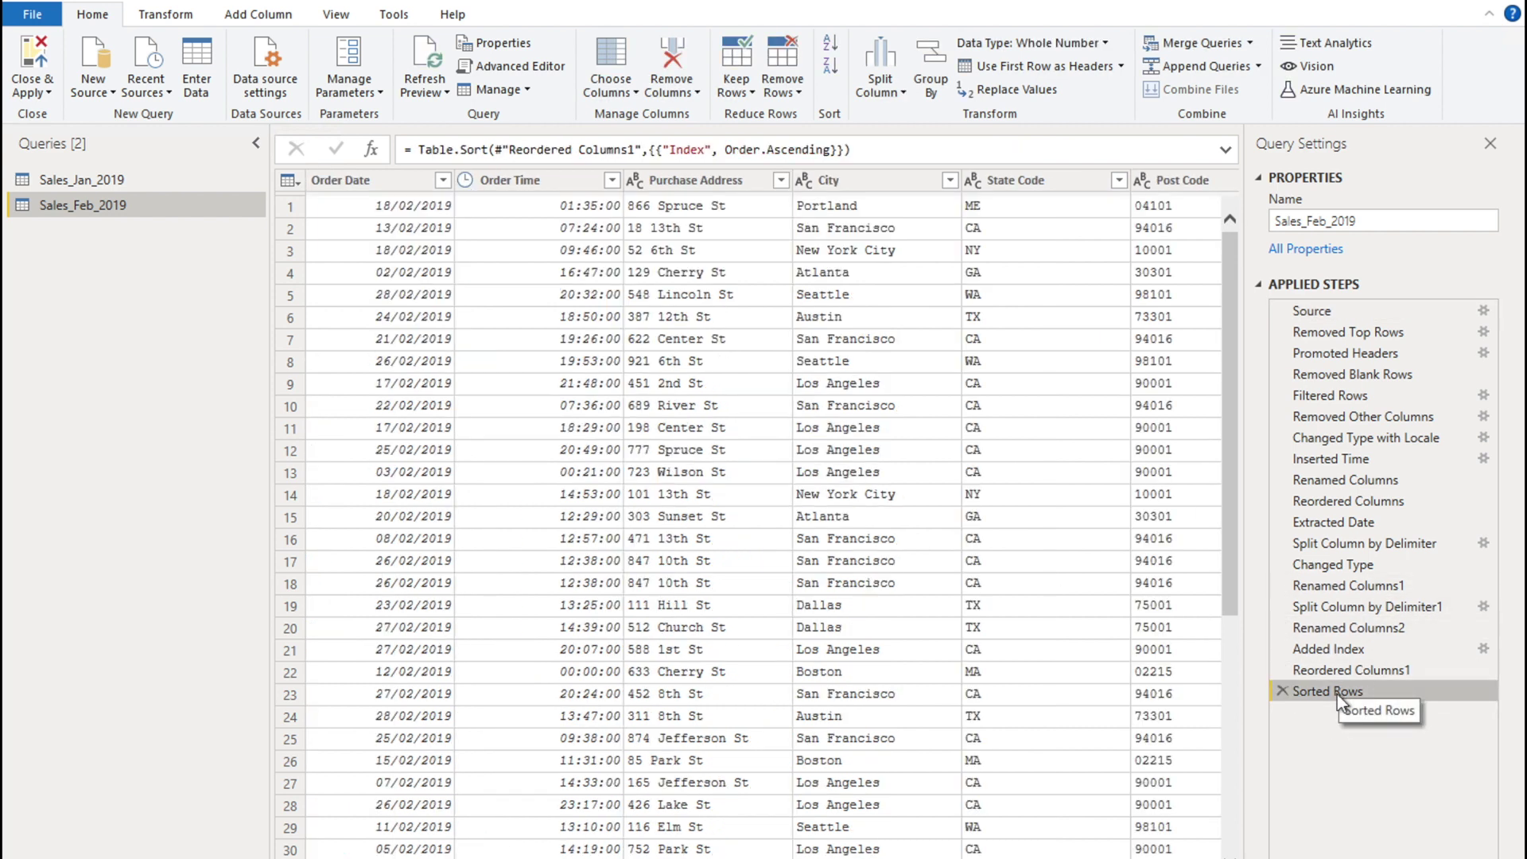
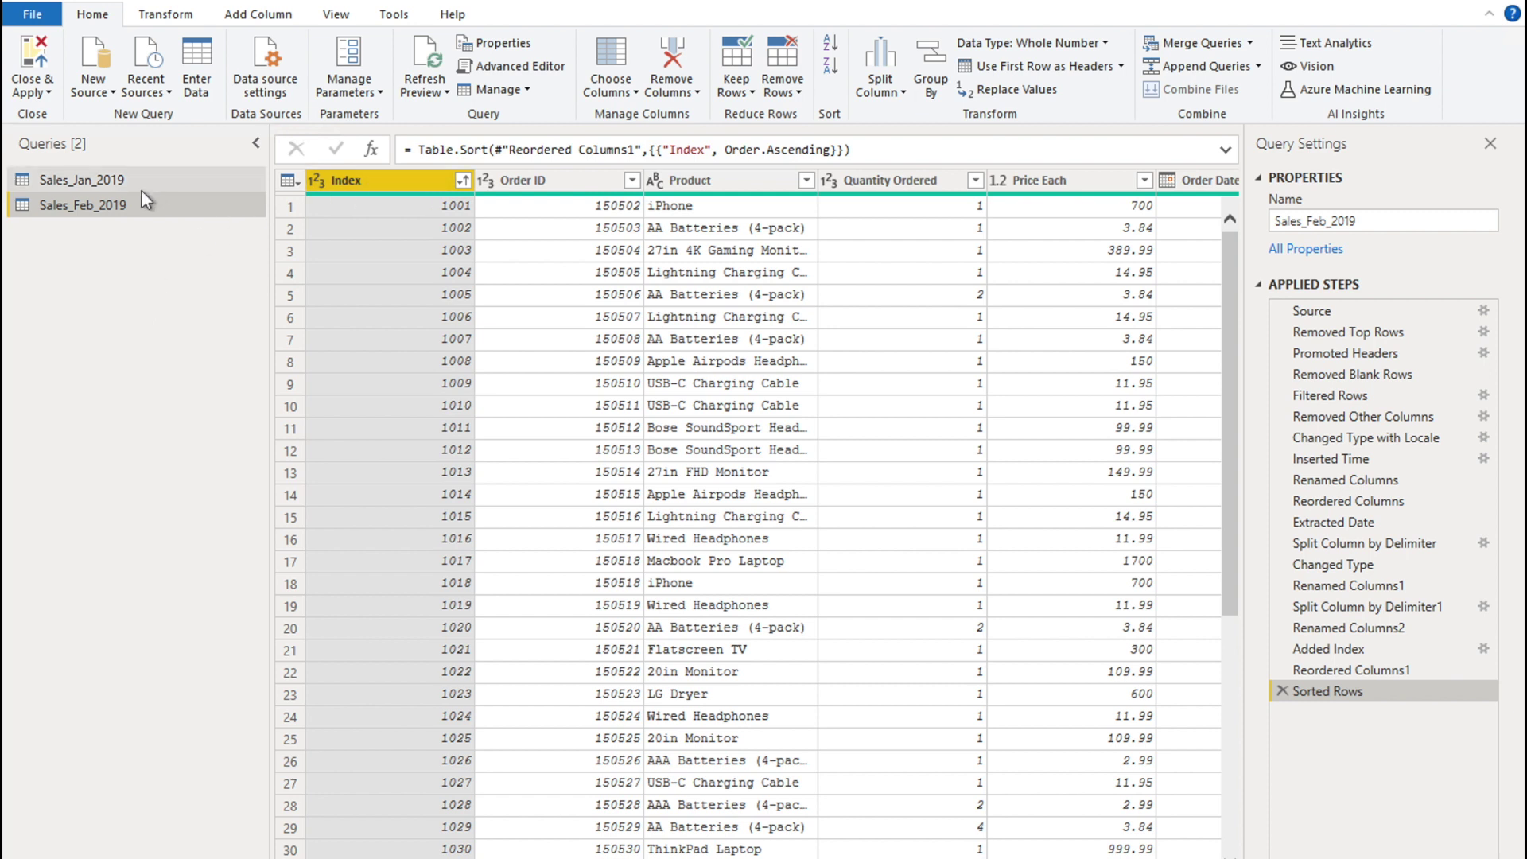
Step: Compare the Index column values of the Sales_Jan_2019 and Sales_Feb_2019 queries
click(113, 183)
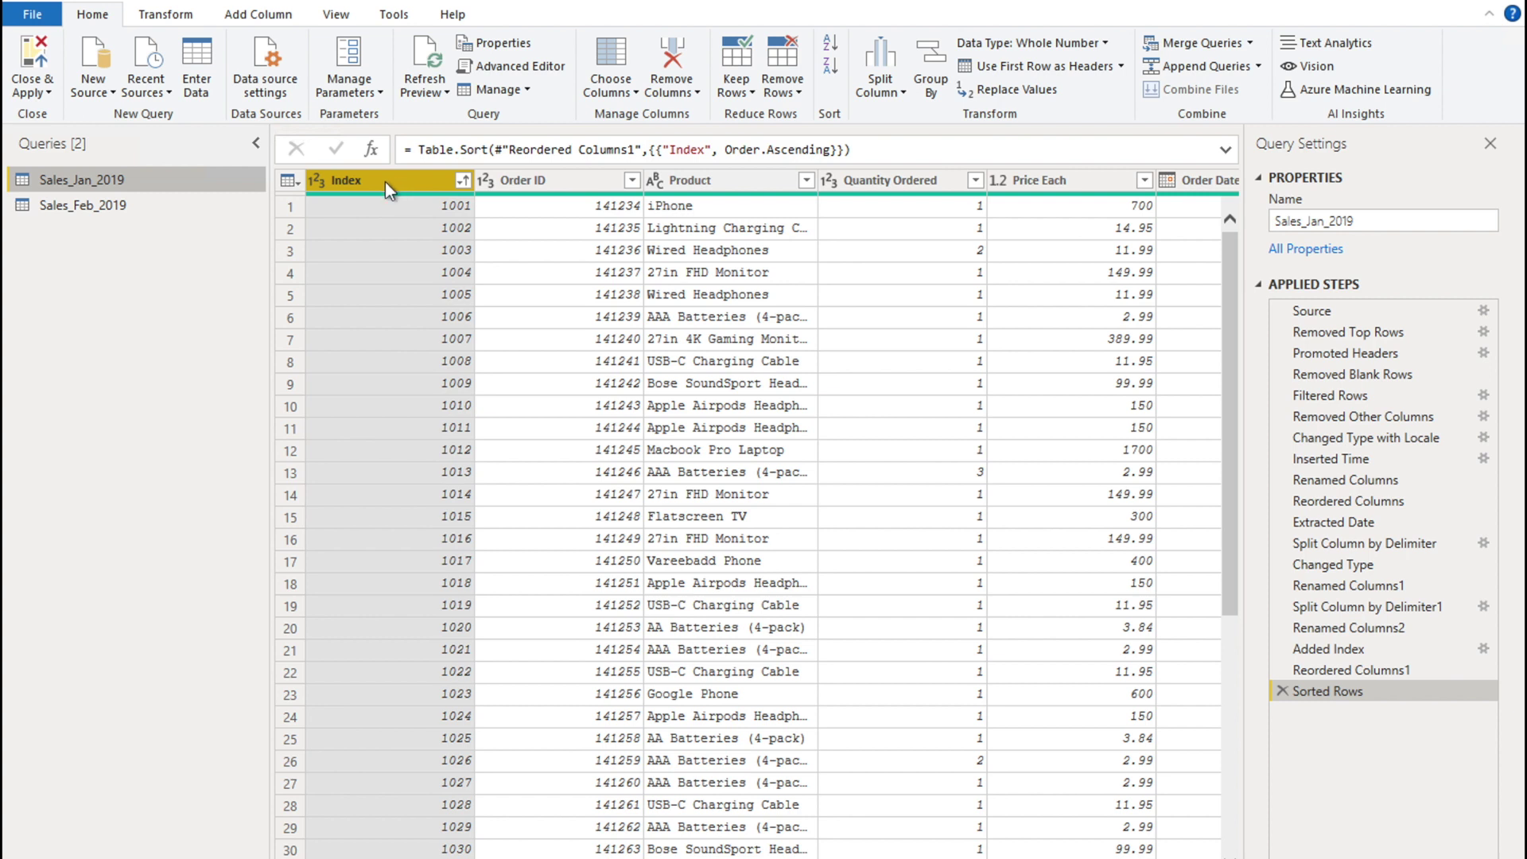
click(121, 207)
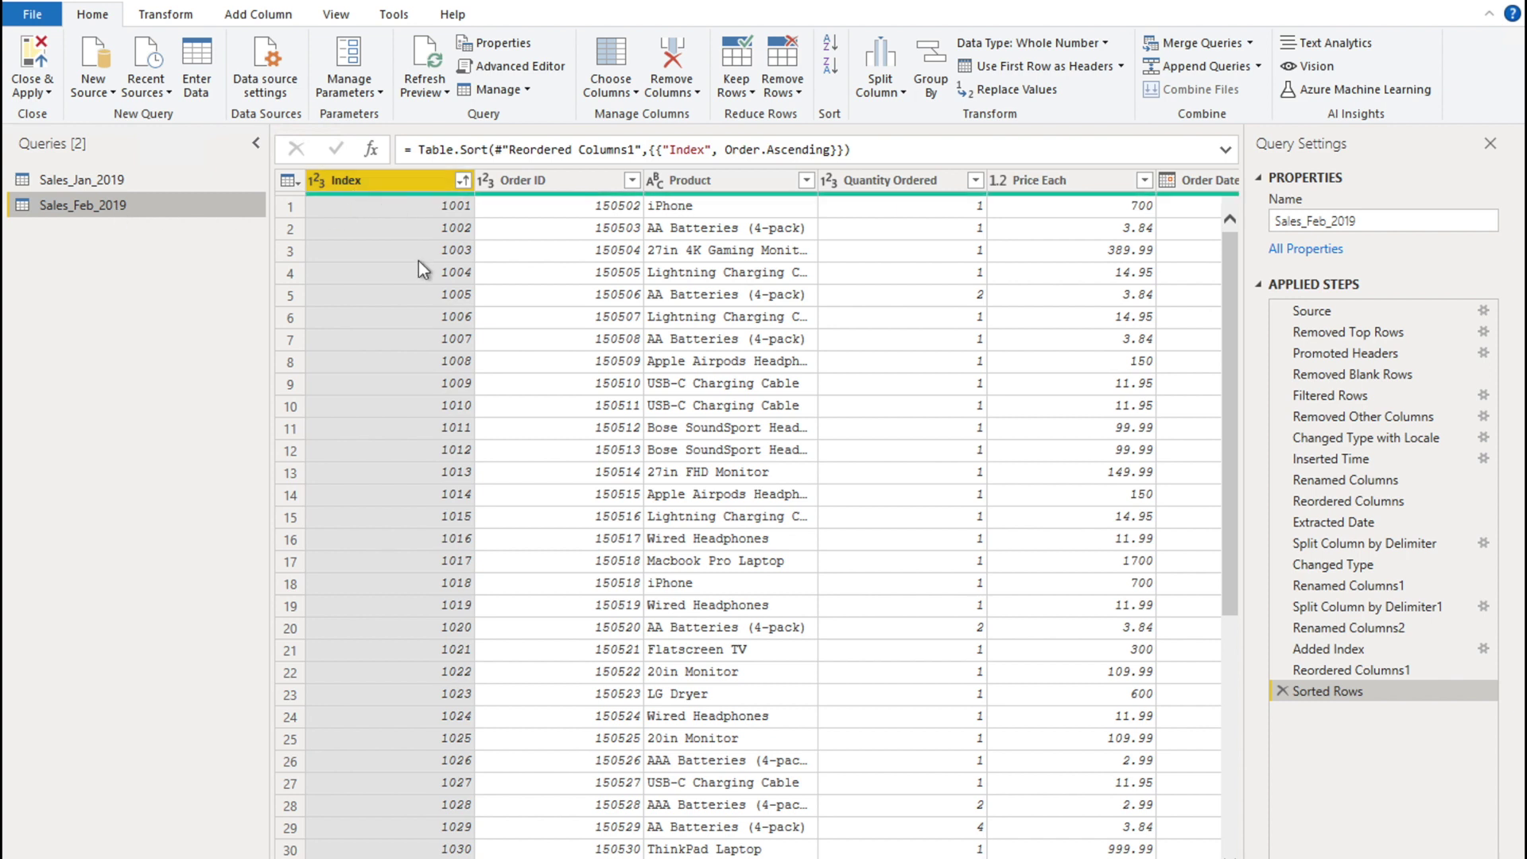
click(156, 179)
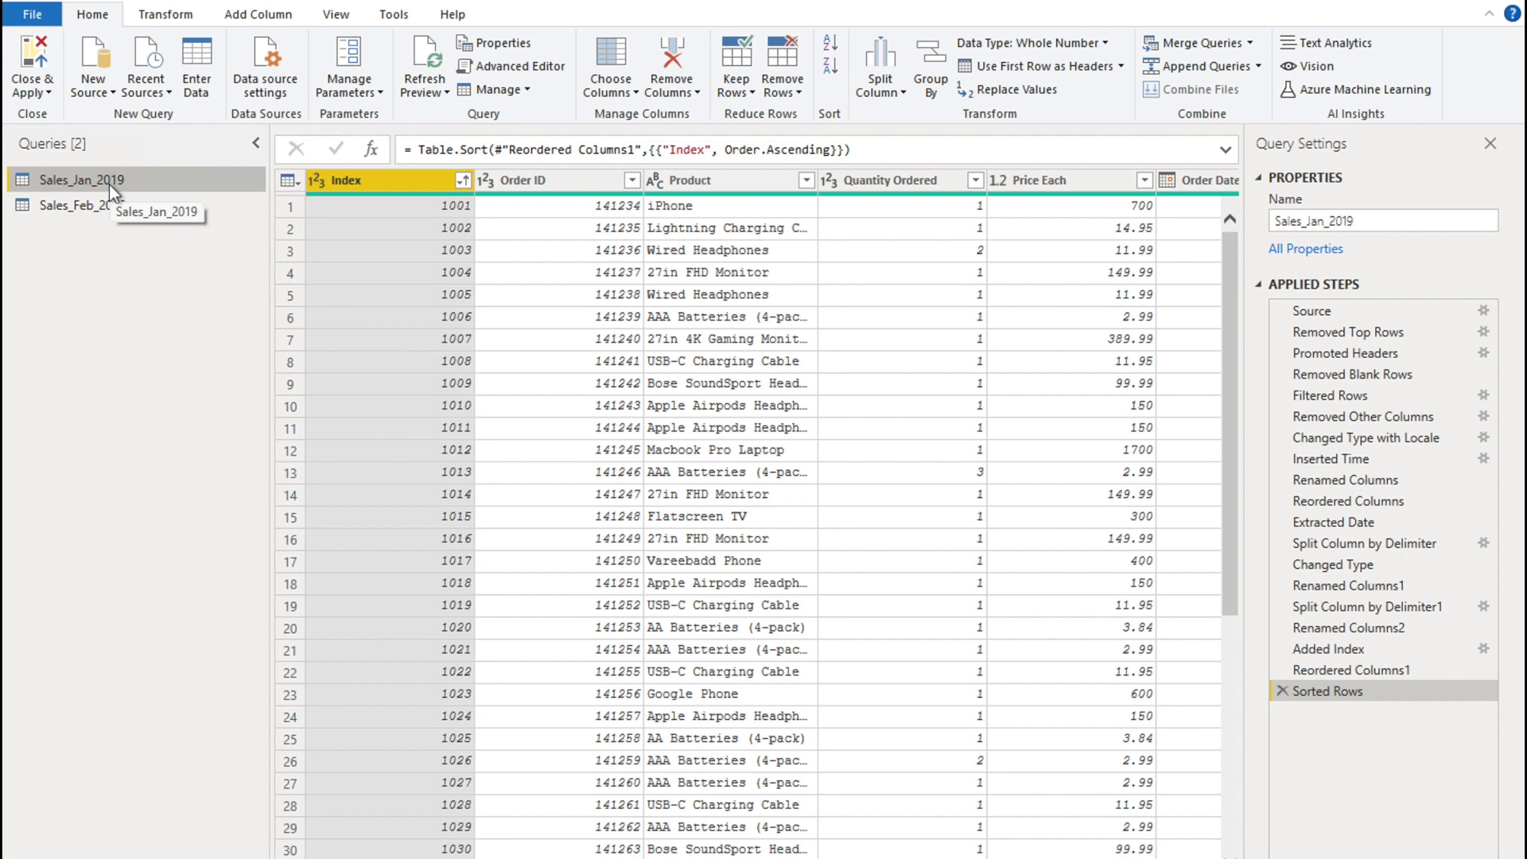
Step: Delete the Sorted Rows, Reordered Columns1 and Added Index steps from the Sales_Jan_2019 query
click(1354, 656)
click(1308, 690)
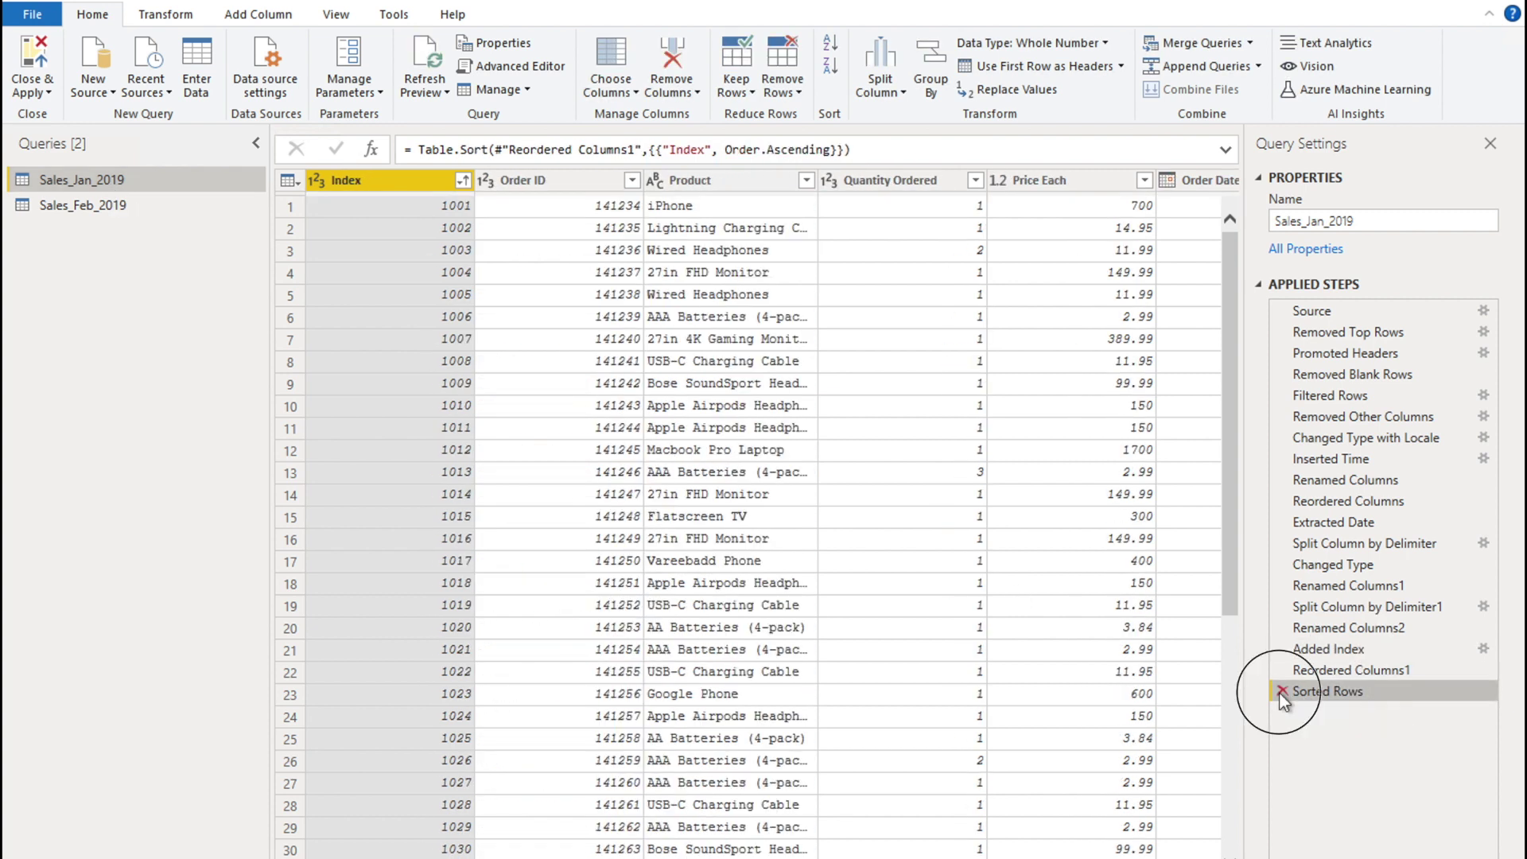
click(1282, 690)
click(1282, 673)
click(1286, 650)
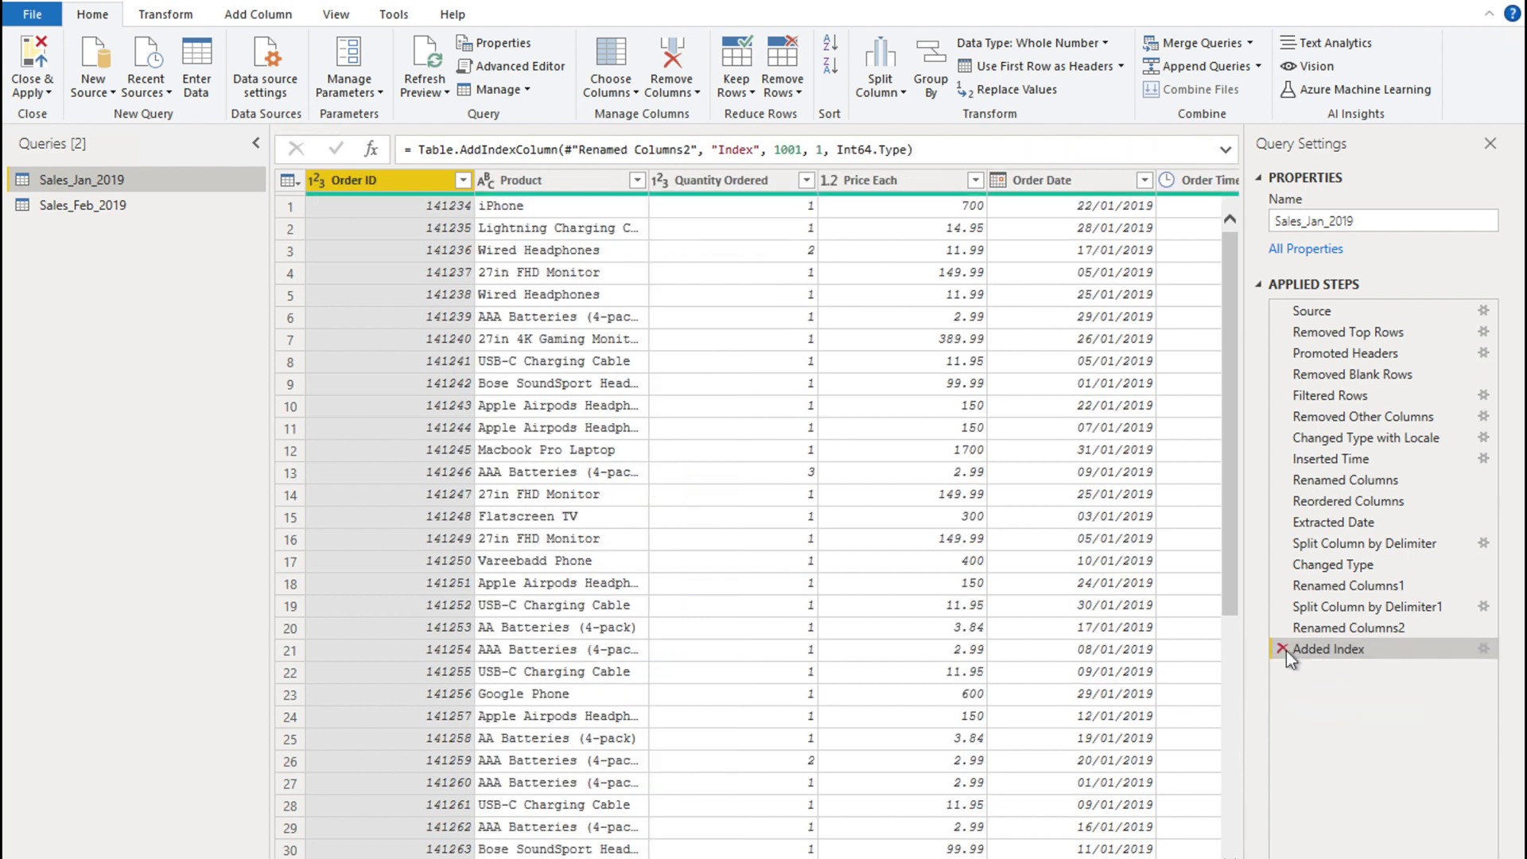
Step: Delete the Sorted Rows, Reordered Columns1 and Added Index steps from the Sales_Feb_2019 query
click(100, 203)
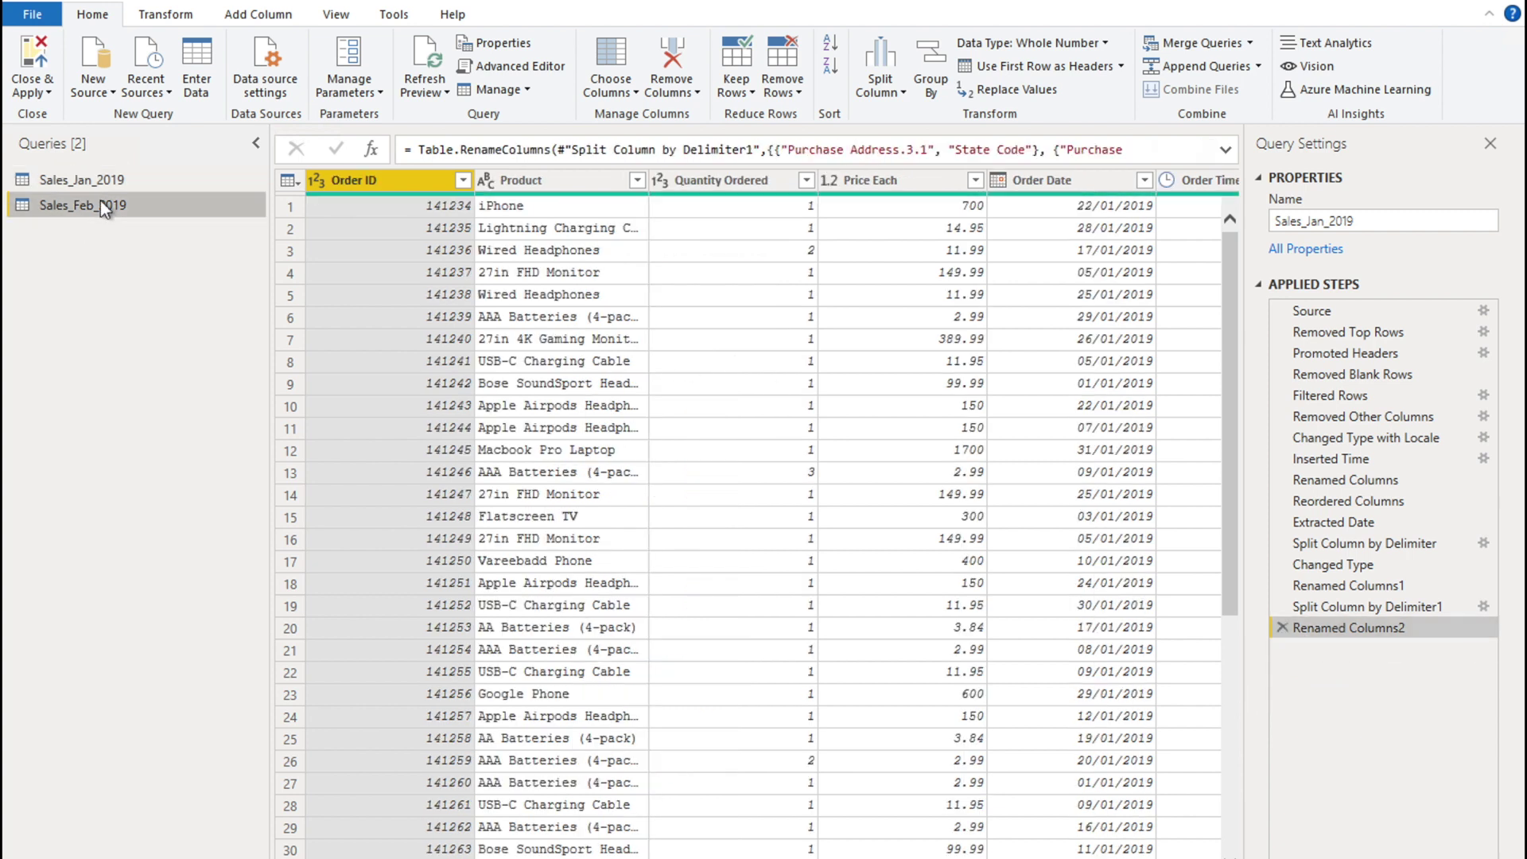
click(1282, 690)
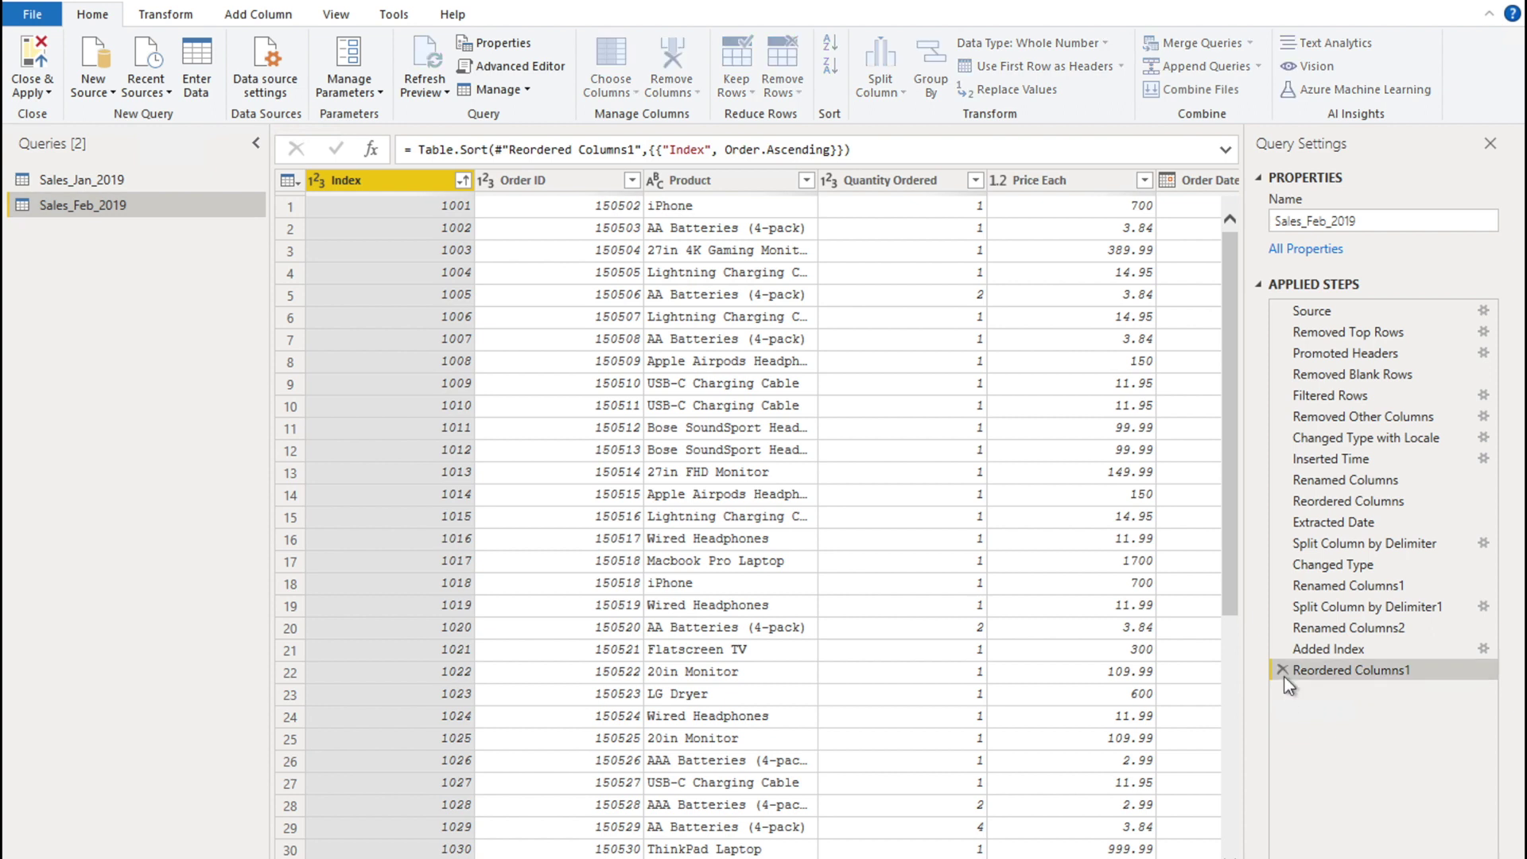
click(1282, 671)
click(1283, 650)
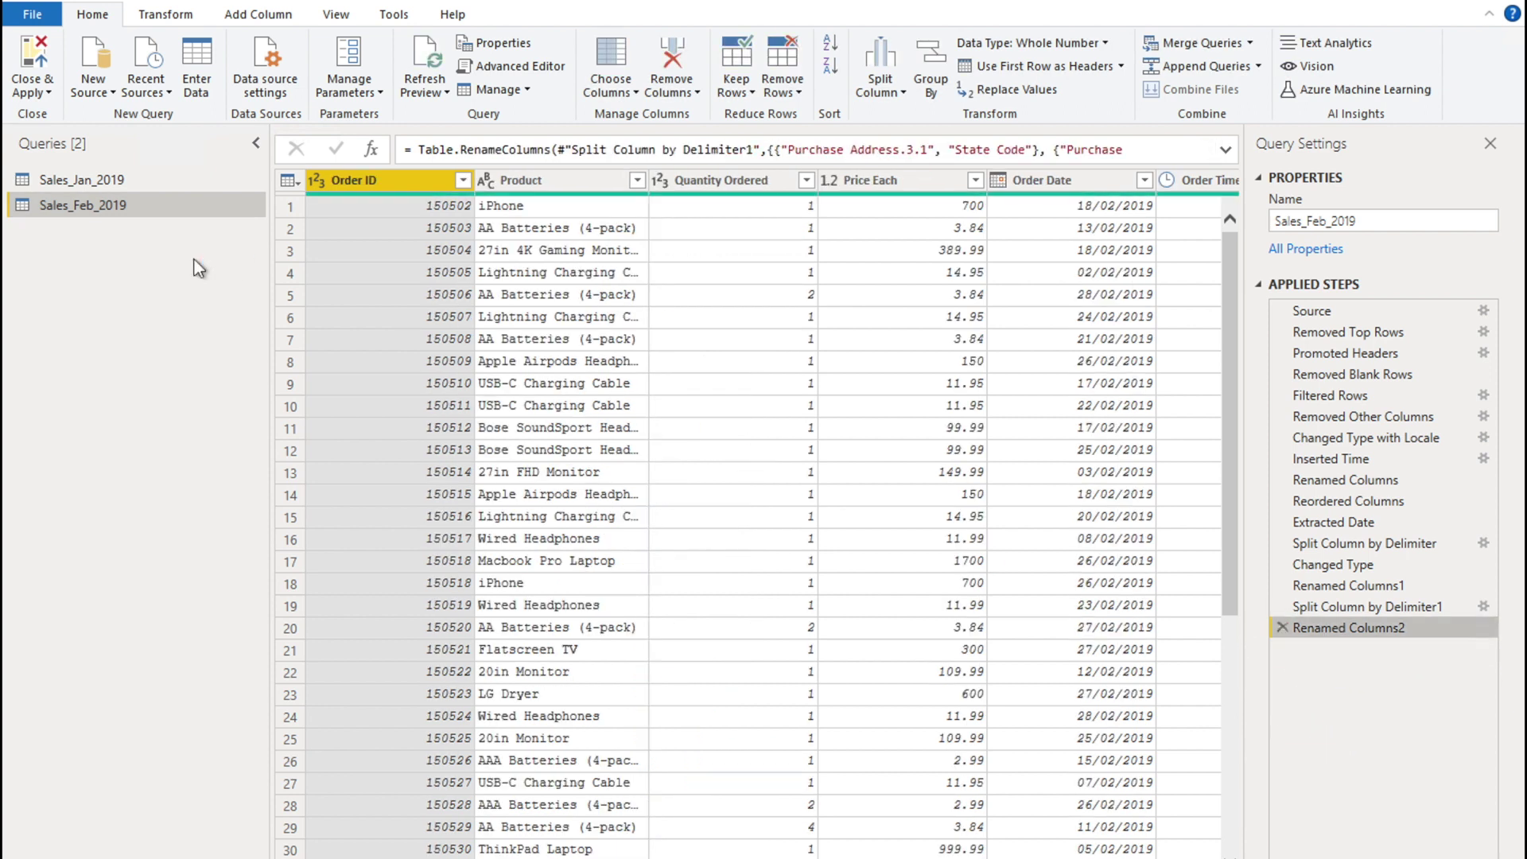
Step: Duplicate the Sales_Jan_2019 query and rename the copy Sales_Mar_2019
click(113, 181)
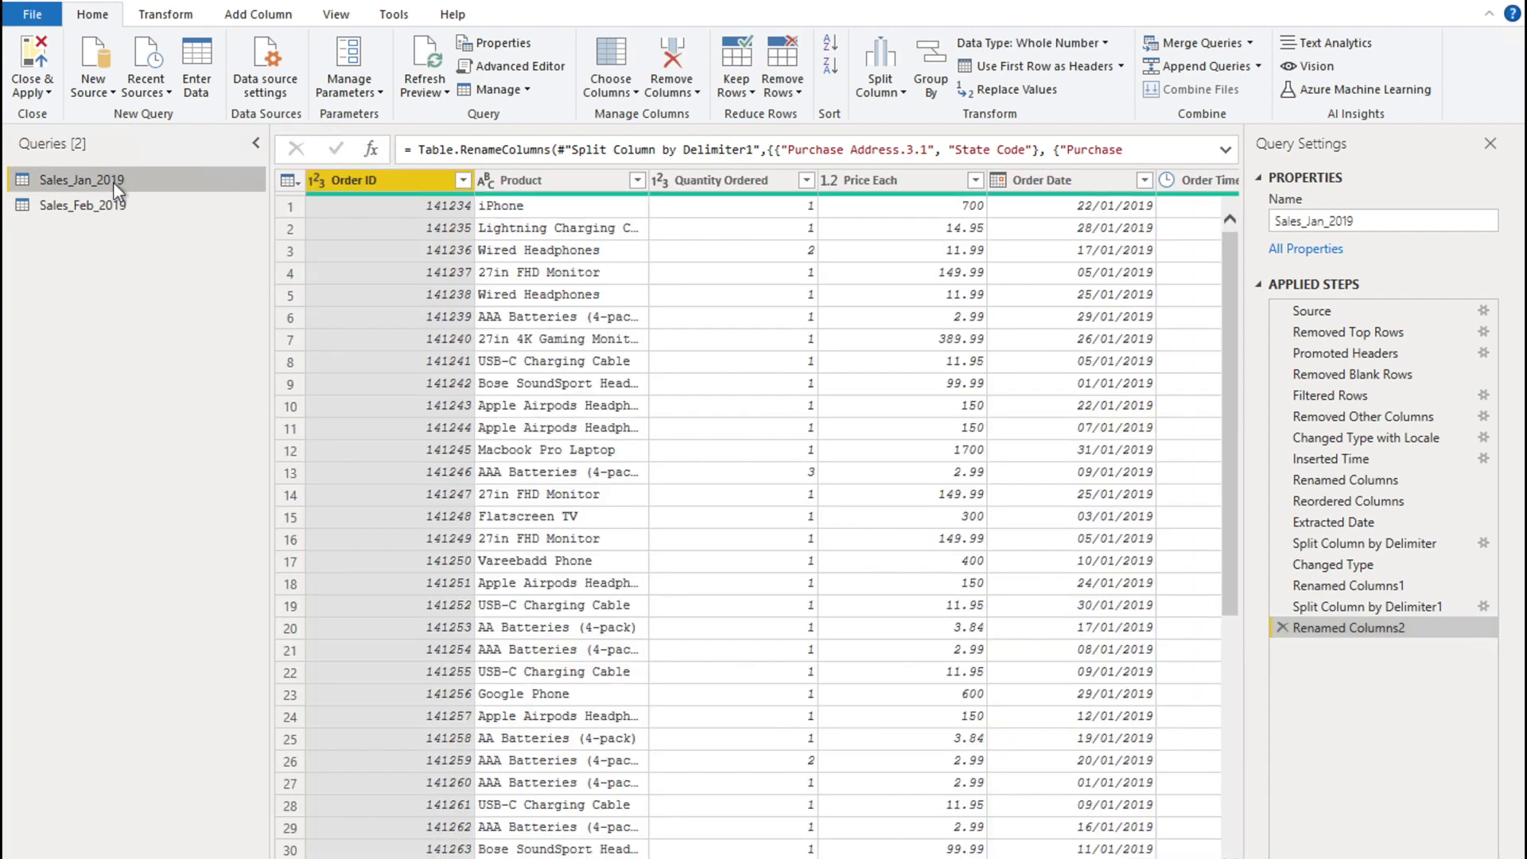
right_click(112, 182)
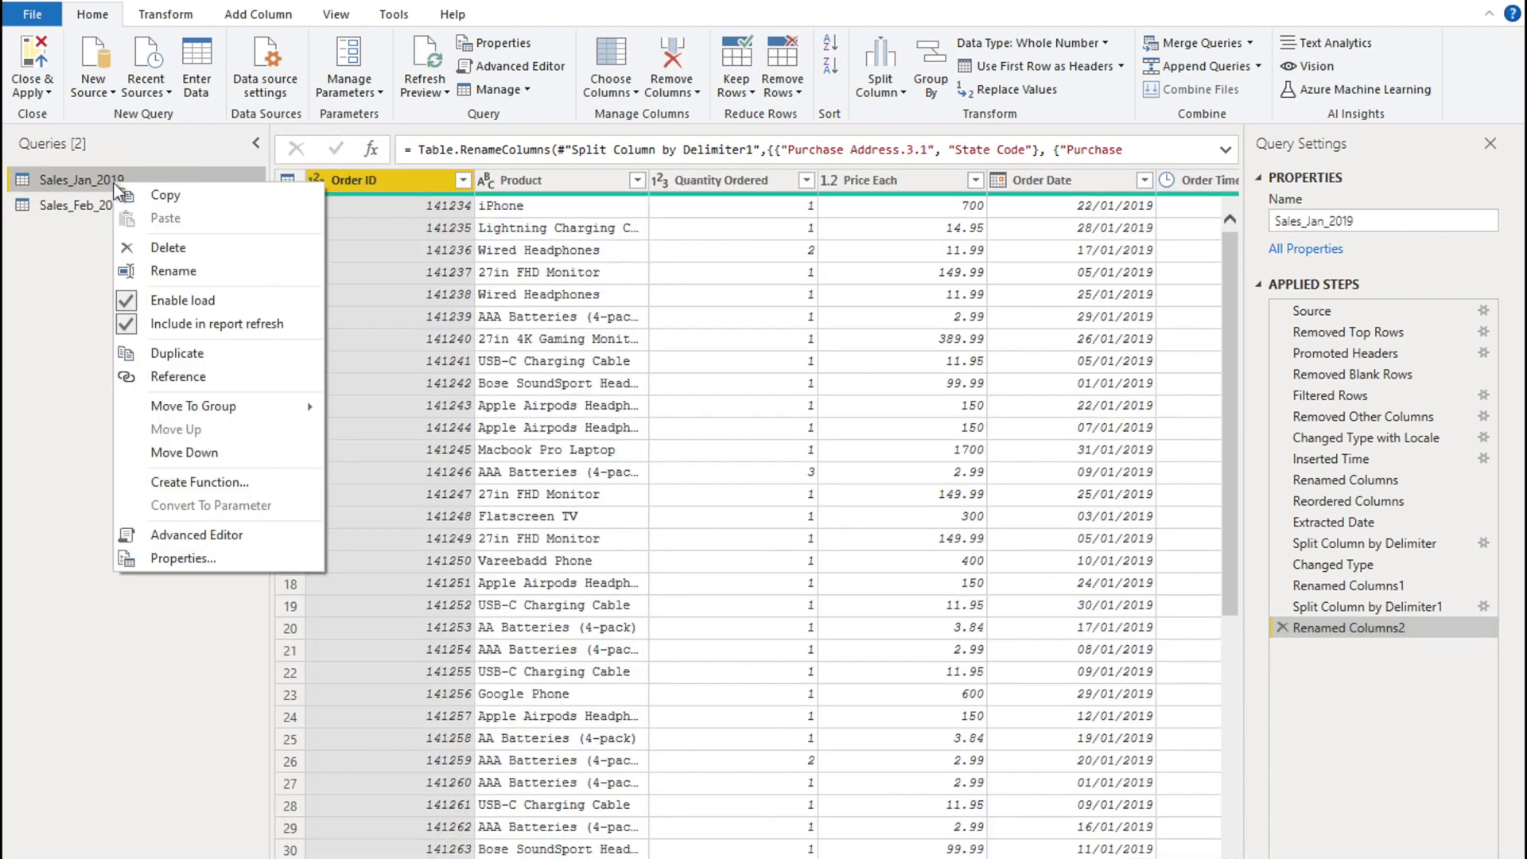
click(194, 360)
double_click(130, 232)
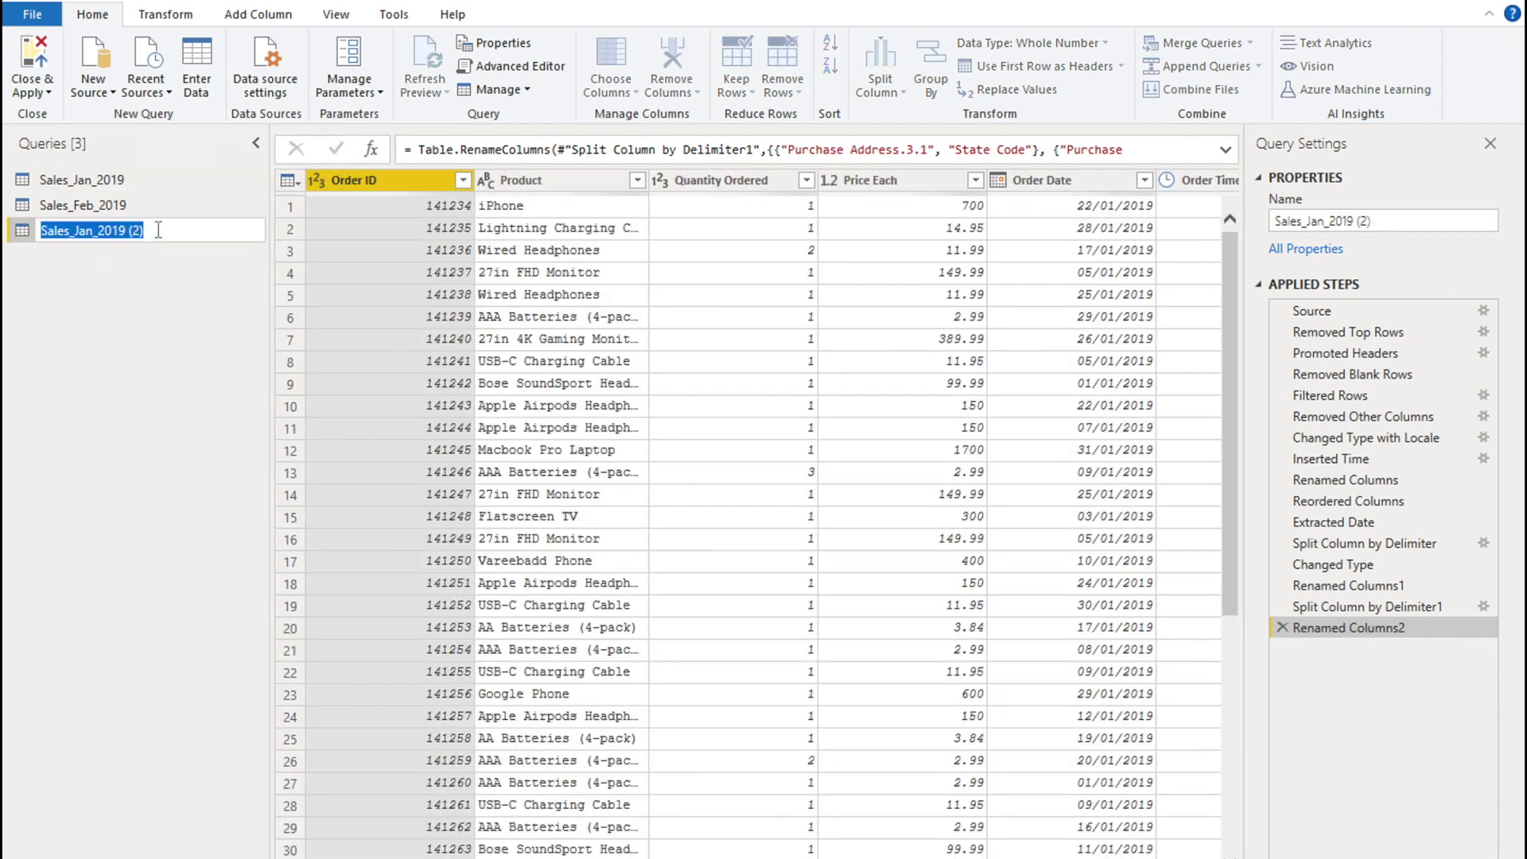
click(158, 230)
key(BackSpace)
key(BackSpace)
key(BackSpace)
key(BackSpace)
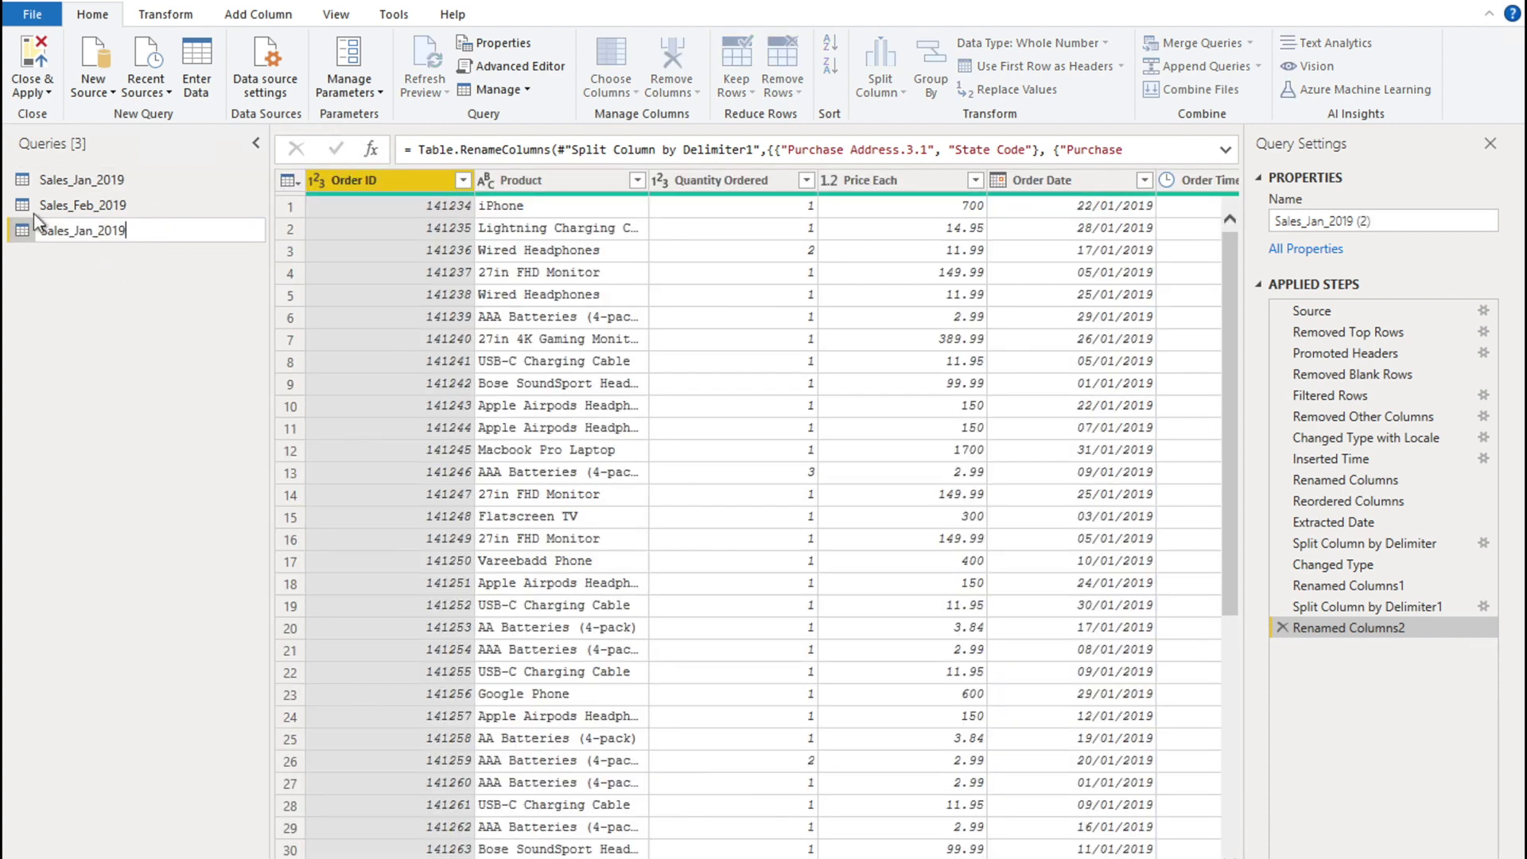
click(90, 230)
key(BackSpace)
key(BackSpace)
key(Delete)
key(Delete)
text(Mar_)
key(Return)
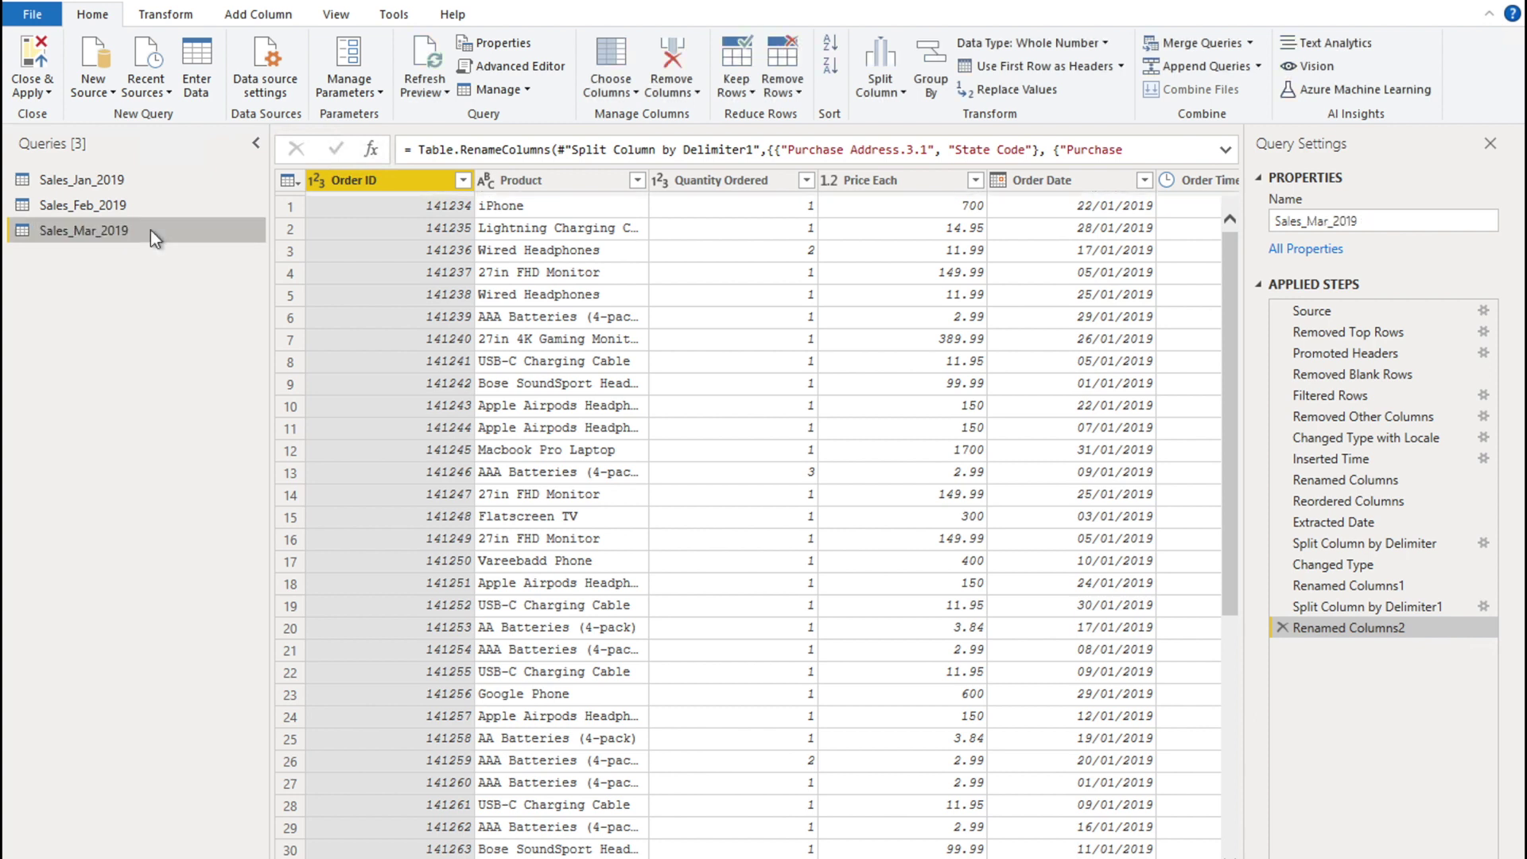
Step: Change the Sales_Mar_2019 query's source file to Sales_March_2019.txt and display its Renamed Columns2 step
click(1485, 311)
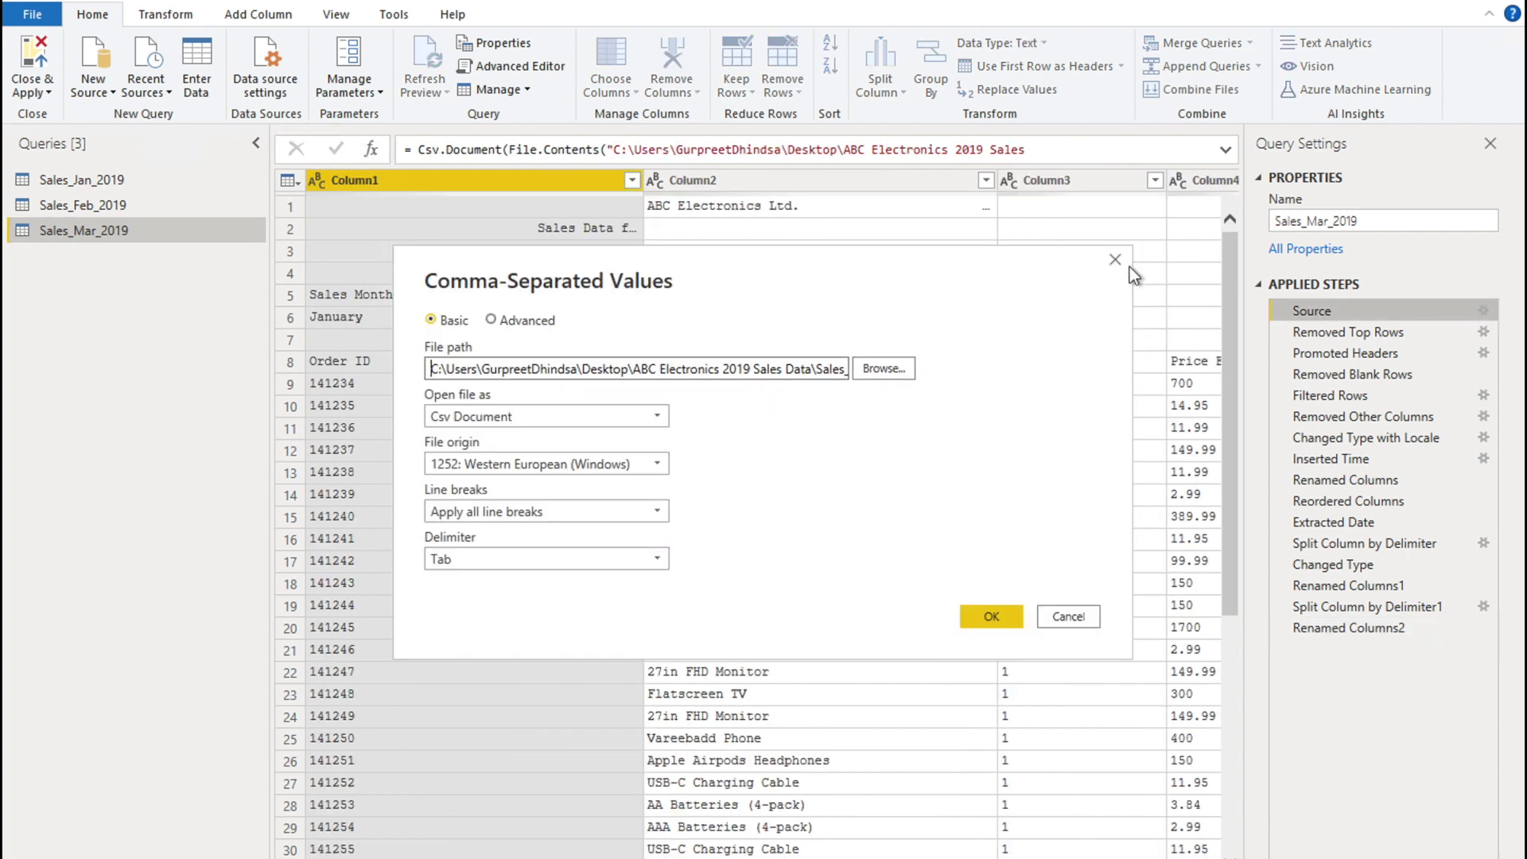
click(886, 373)
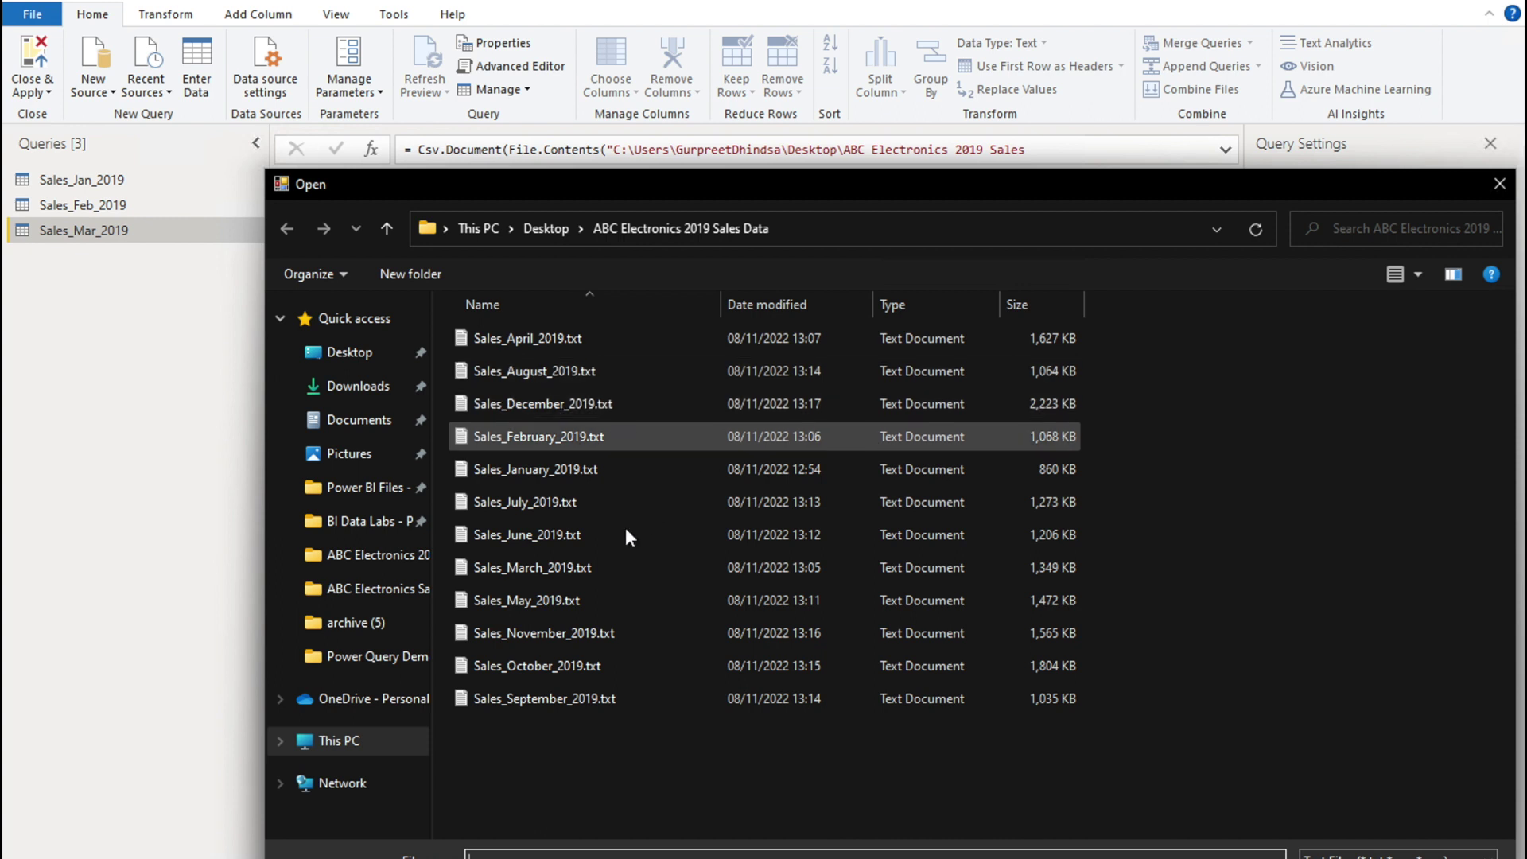
click(590, 565)
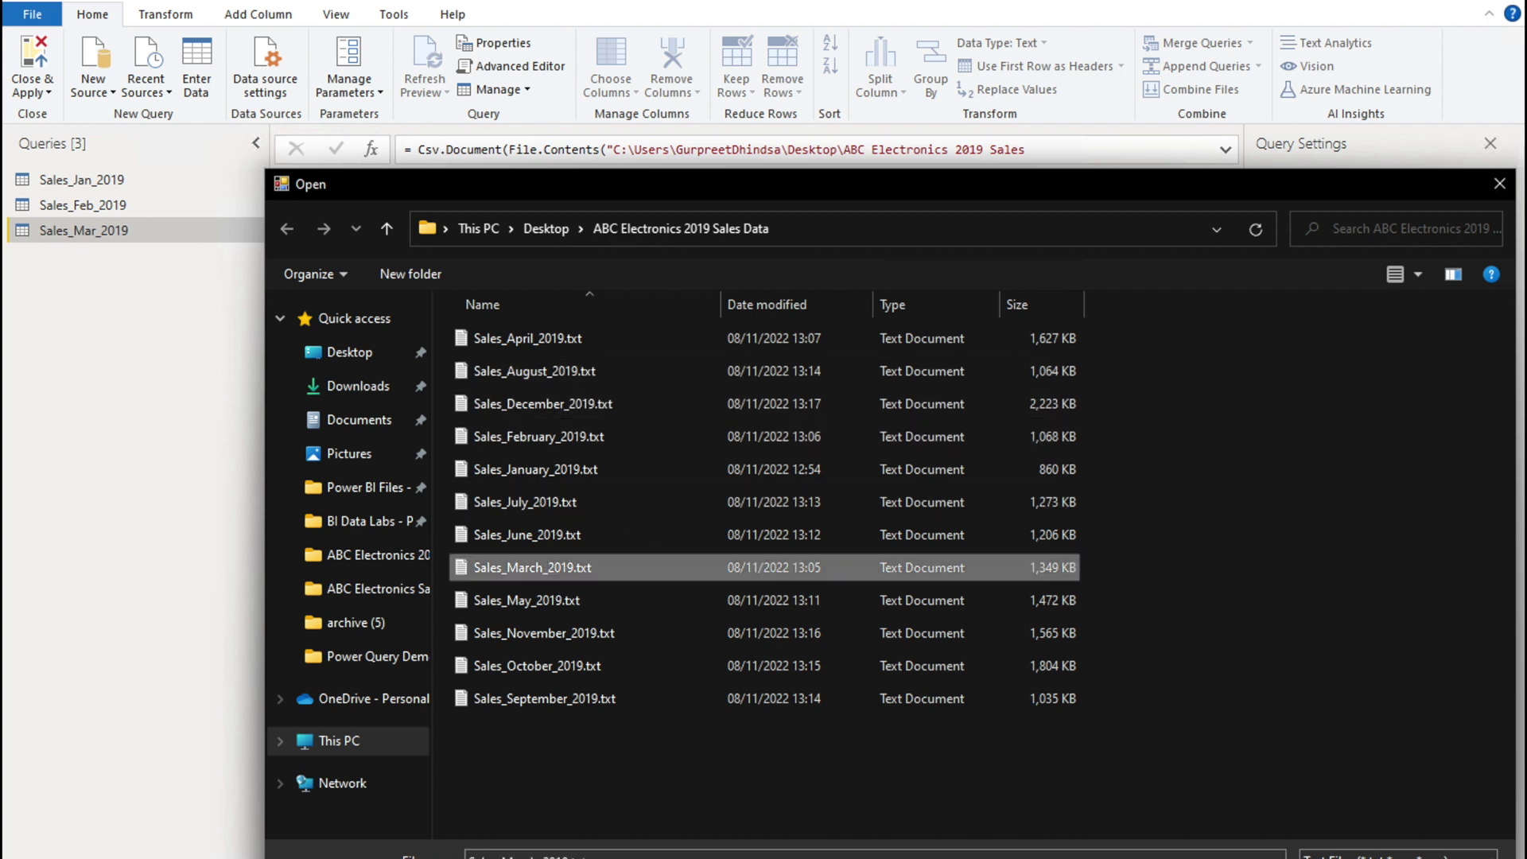
key(Return)
click(991, 616)
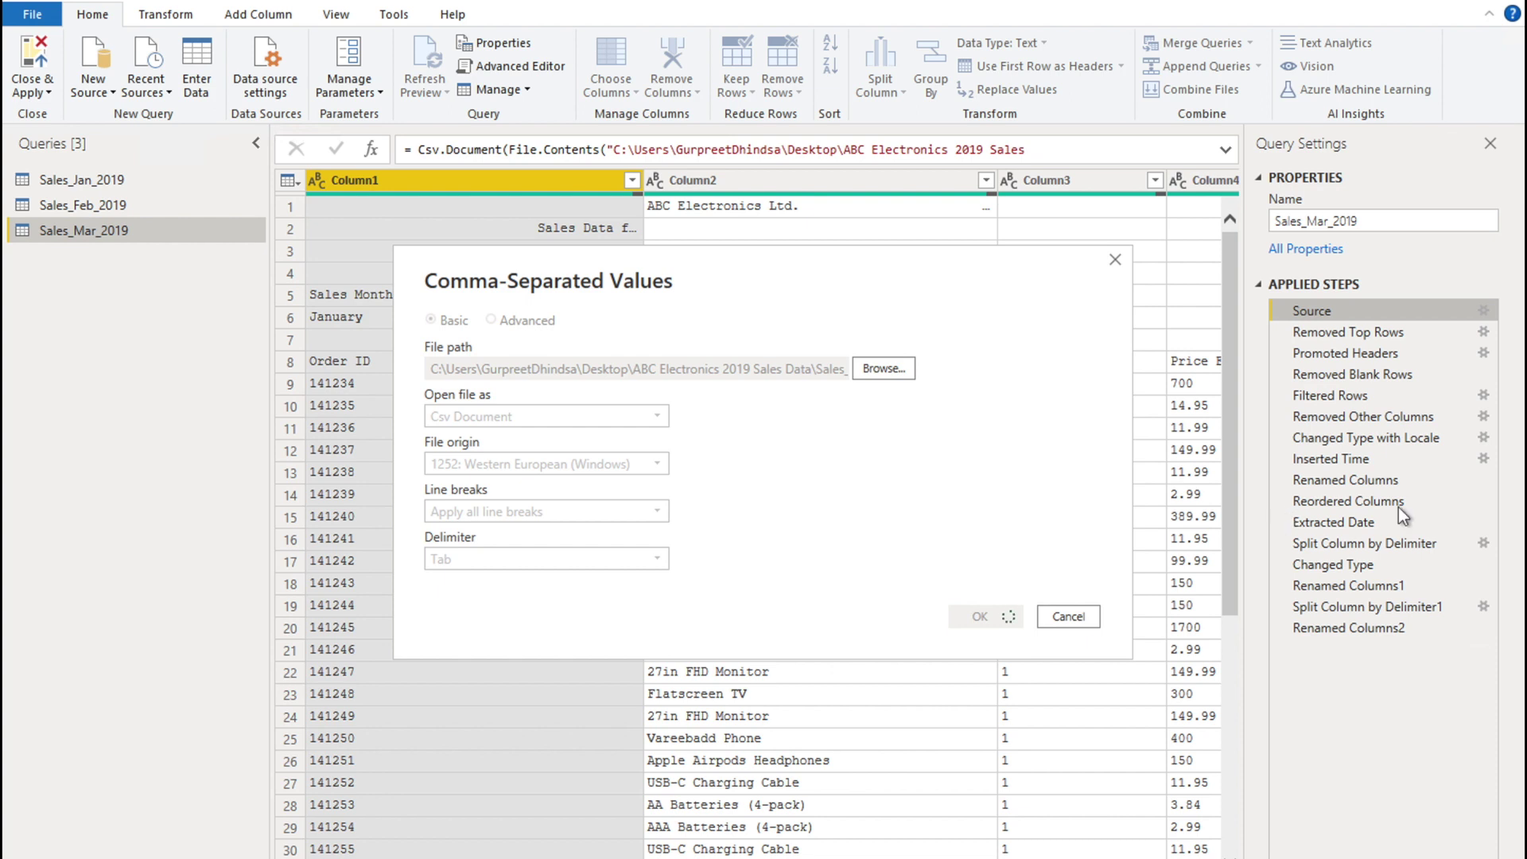
click(1352, 623)
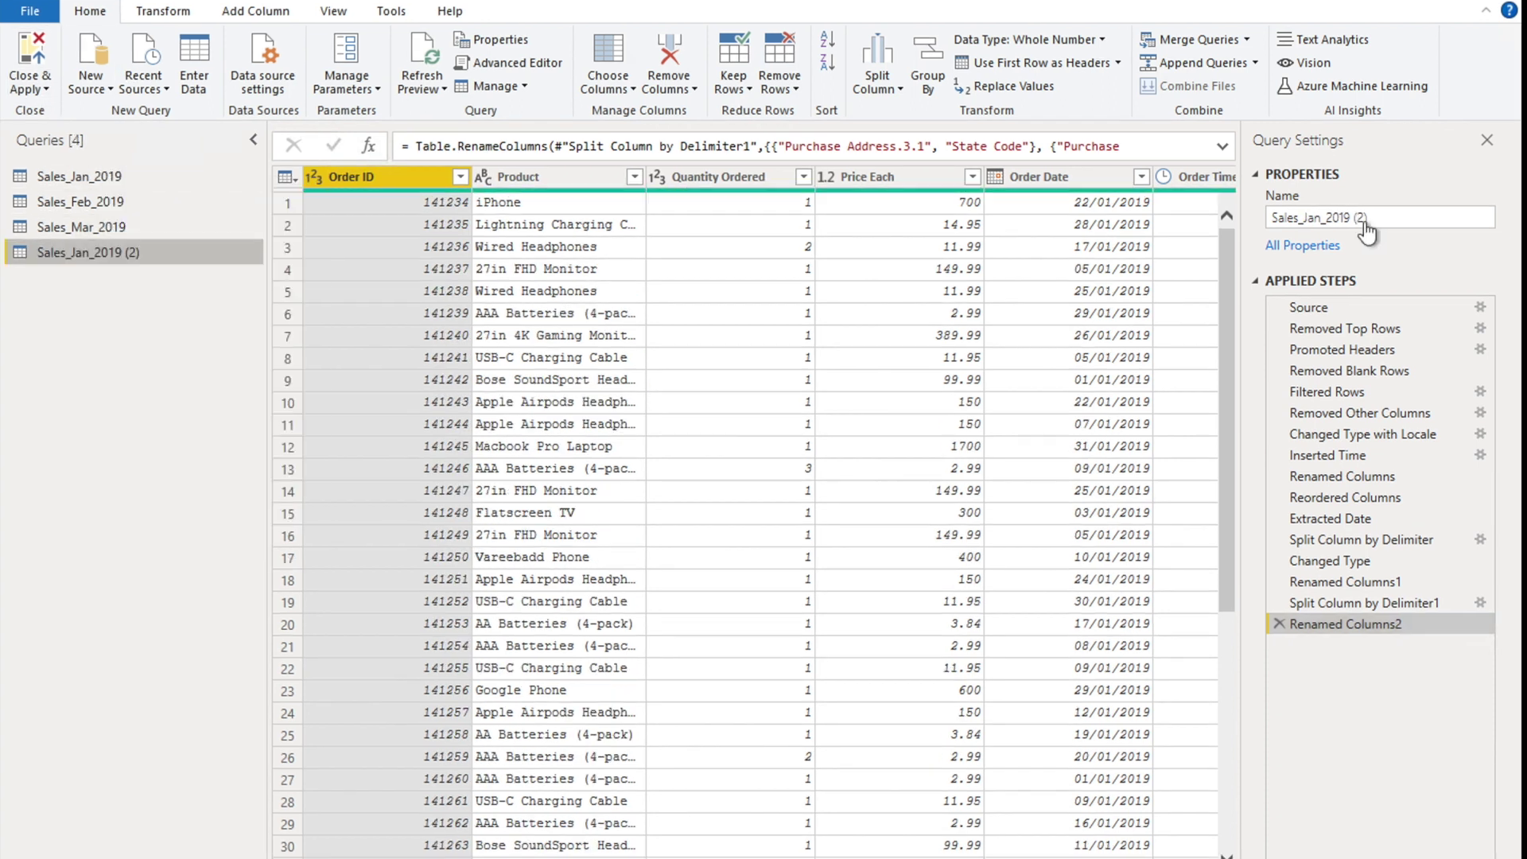
Step: Rename the duplicated January query Sales_Apr_2019 and change its source file to Sales_April_2019.txt
text(Sales_Apr_2019)
key(Return)
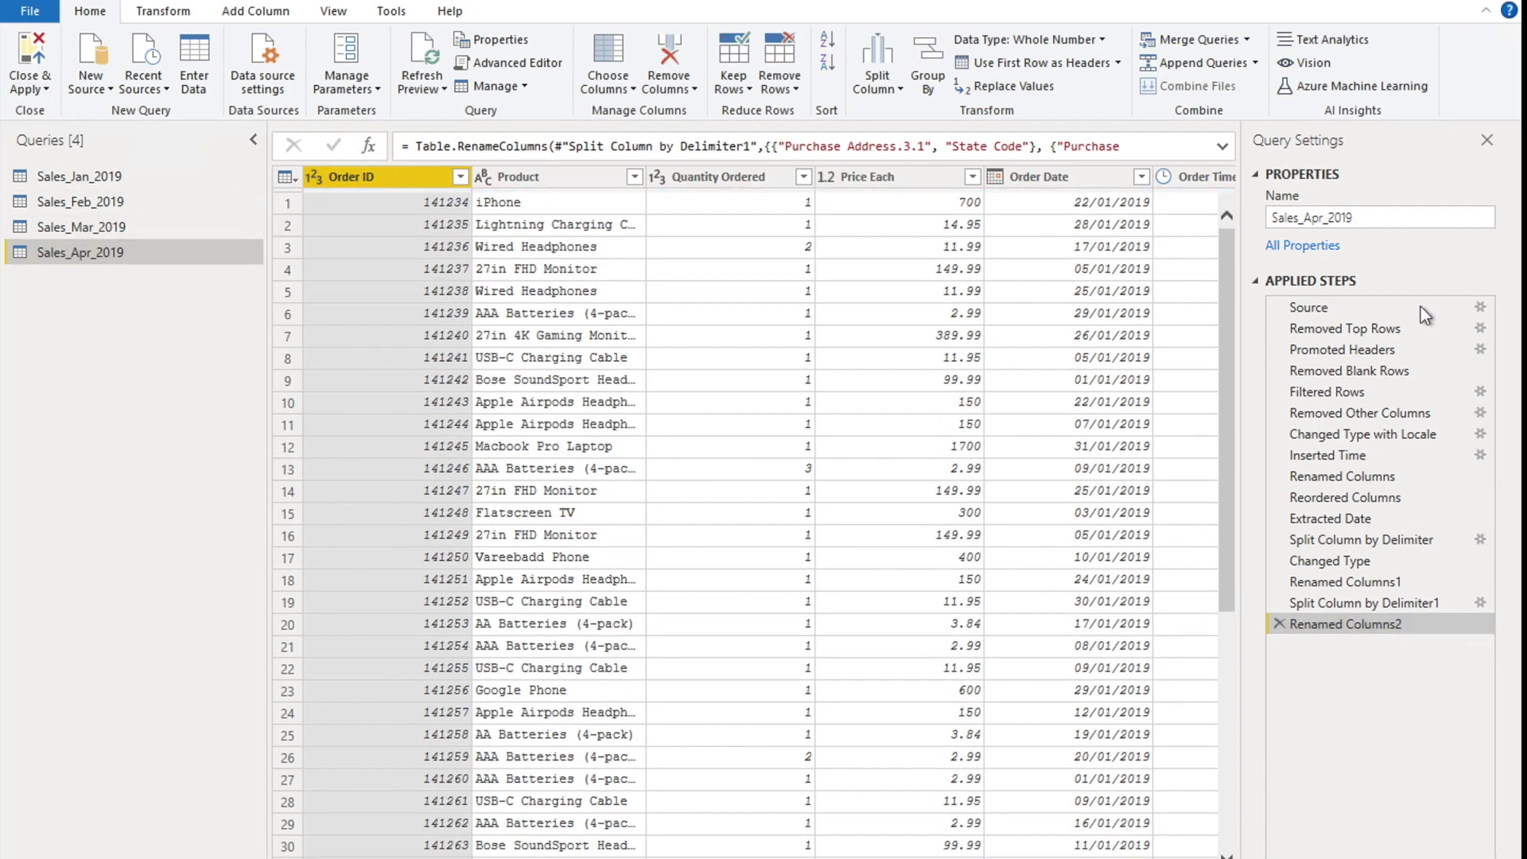
click(1480, 307)
click(988, 612)
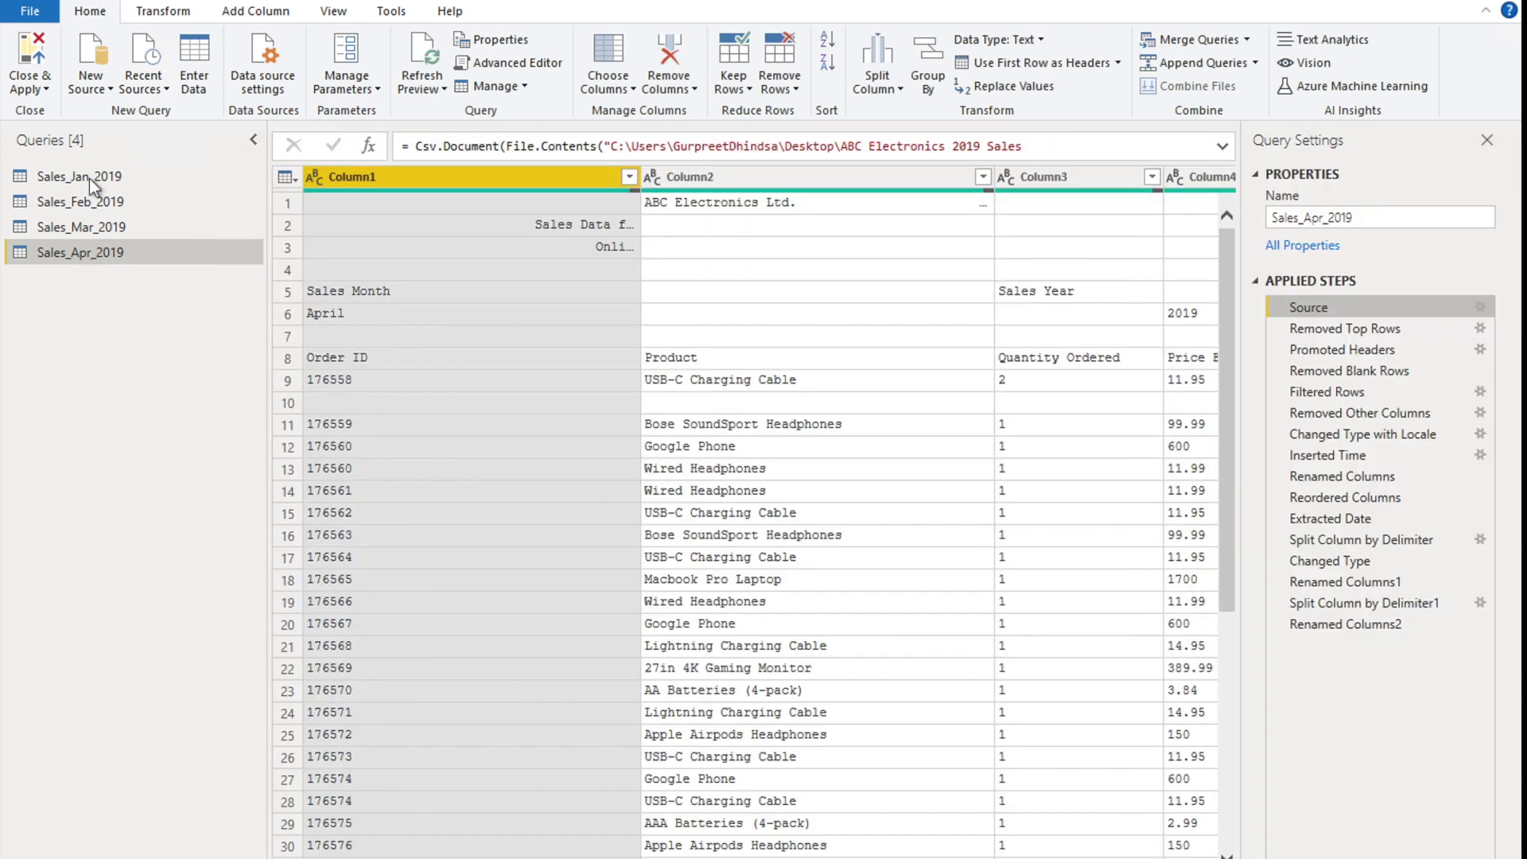
Step: Create a Sales_May_2019 query from a duplicate of Sales_Jan_2019, with Sales_May_2019.txt as its source file
right_click(89, 179)
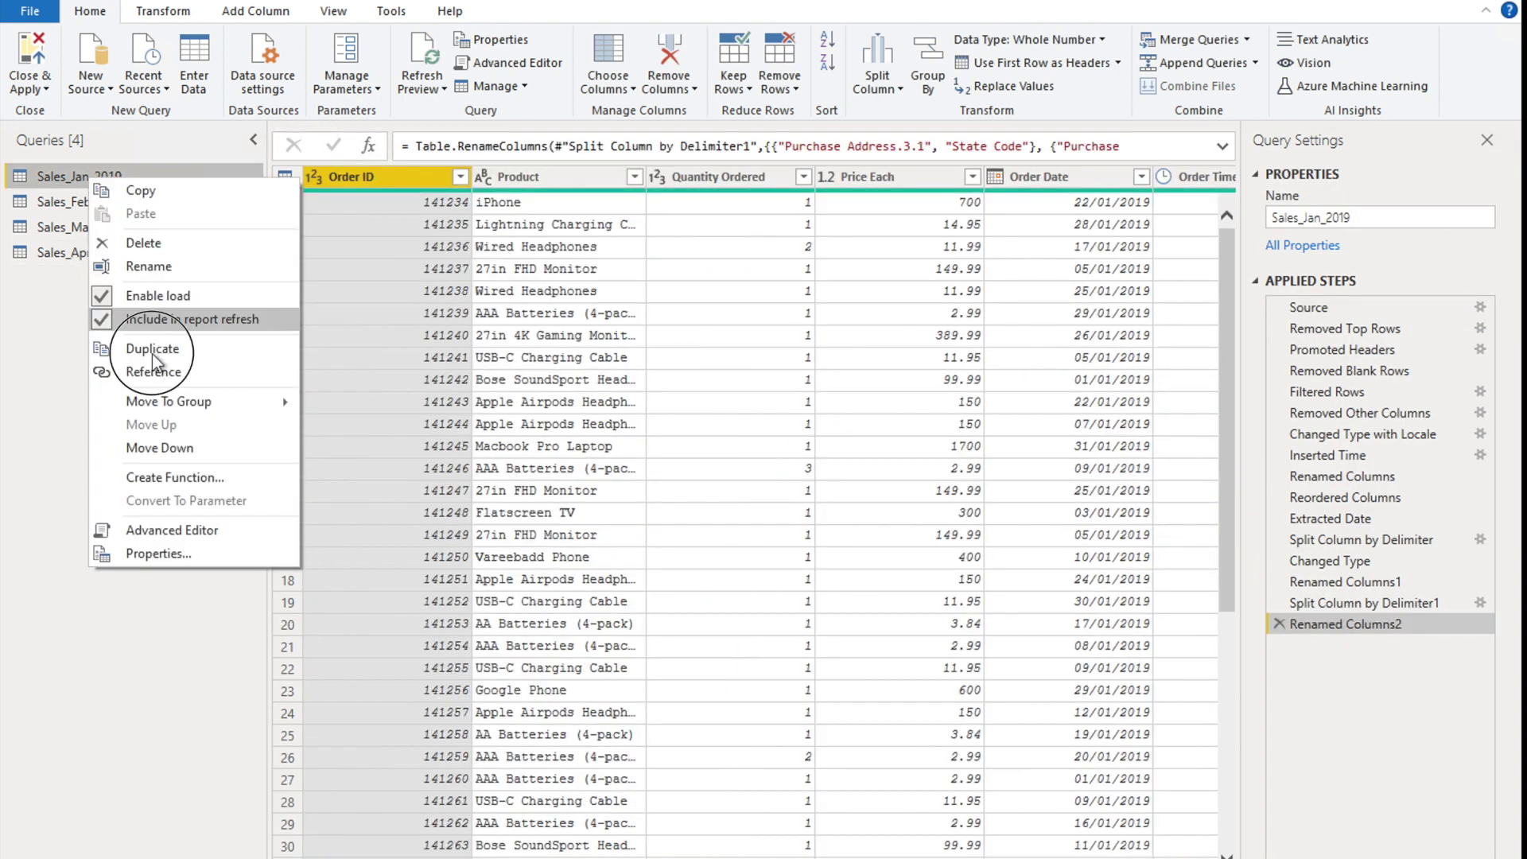
click(151, 354)
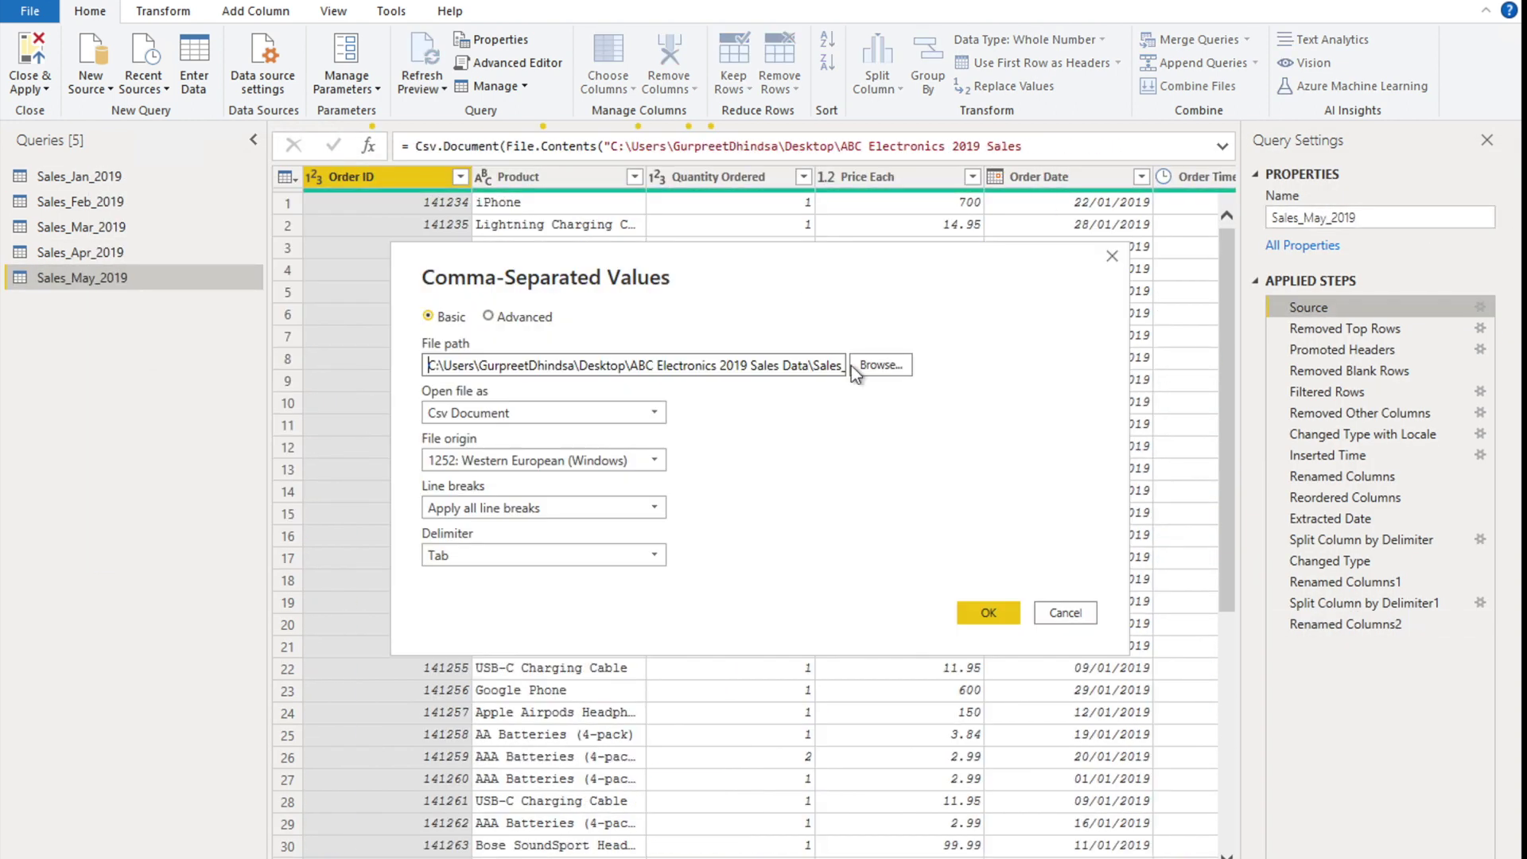
click(880, 266)
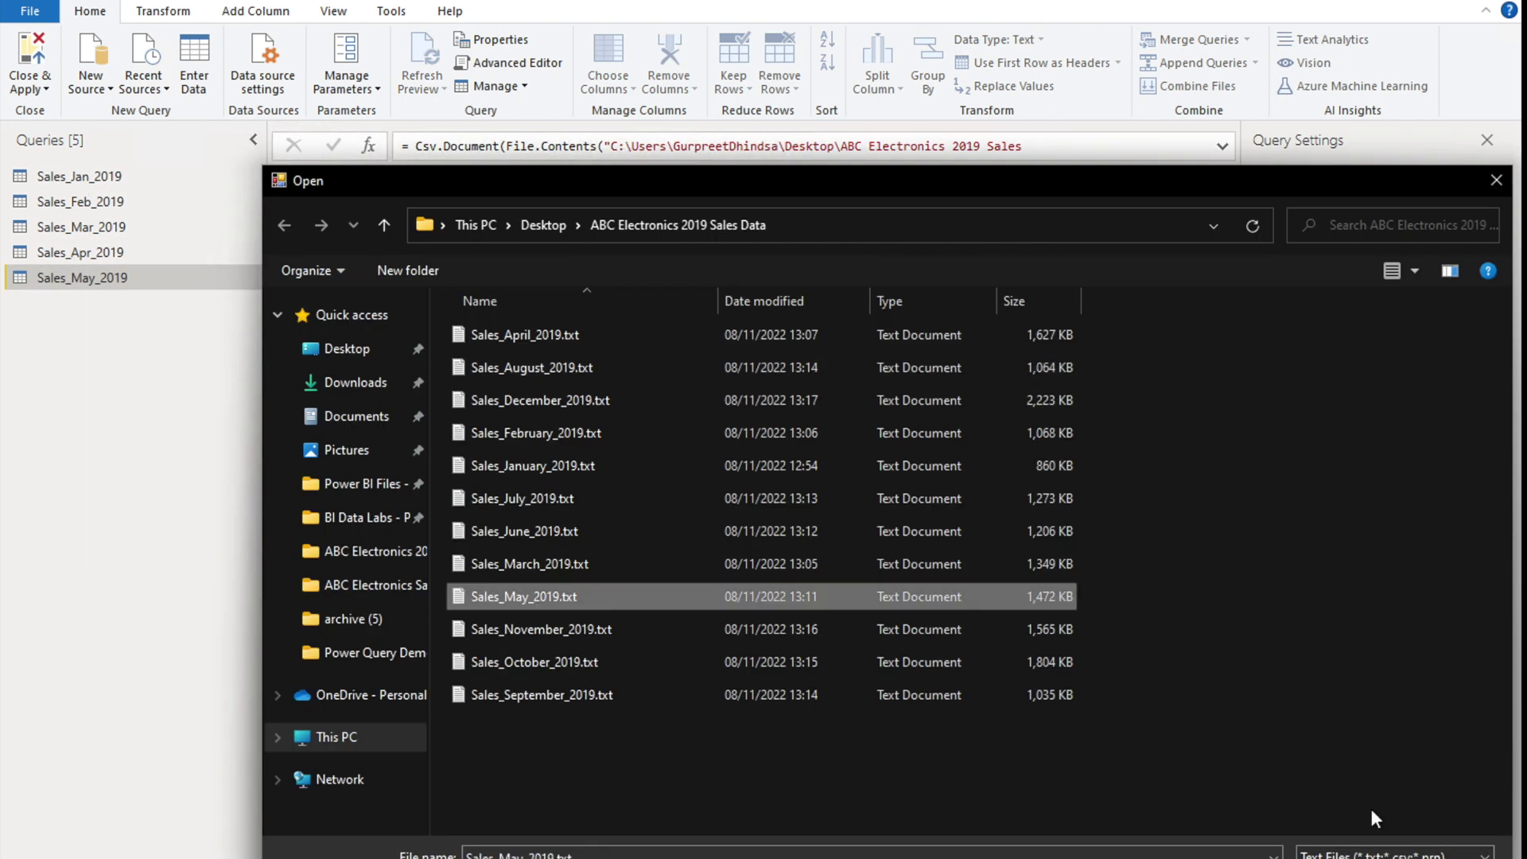
double_click(522, 596)
click(975, 610)
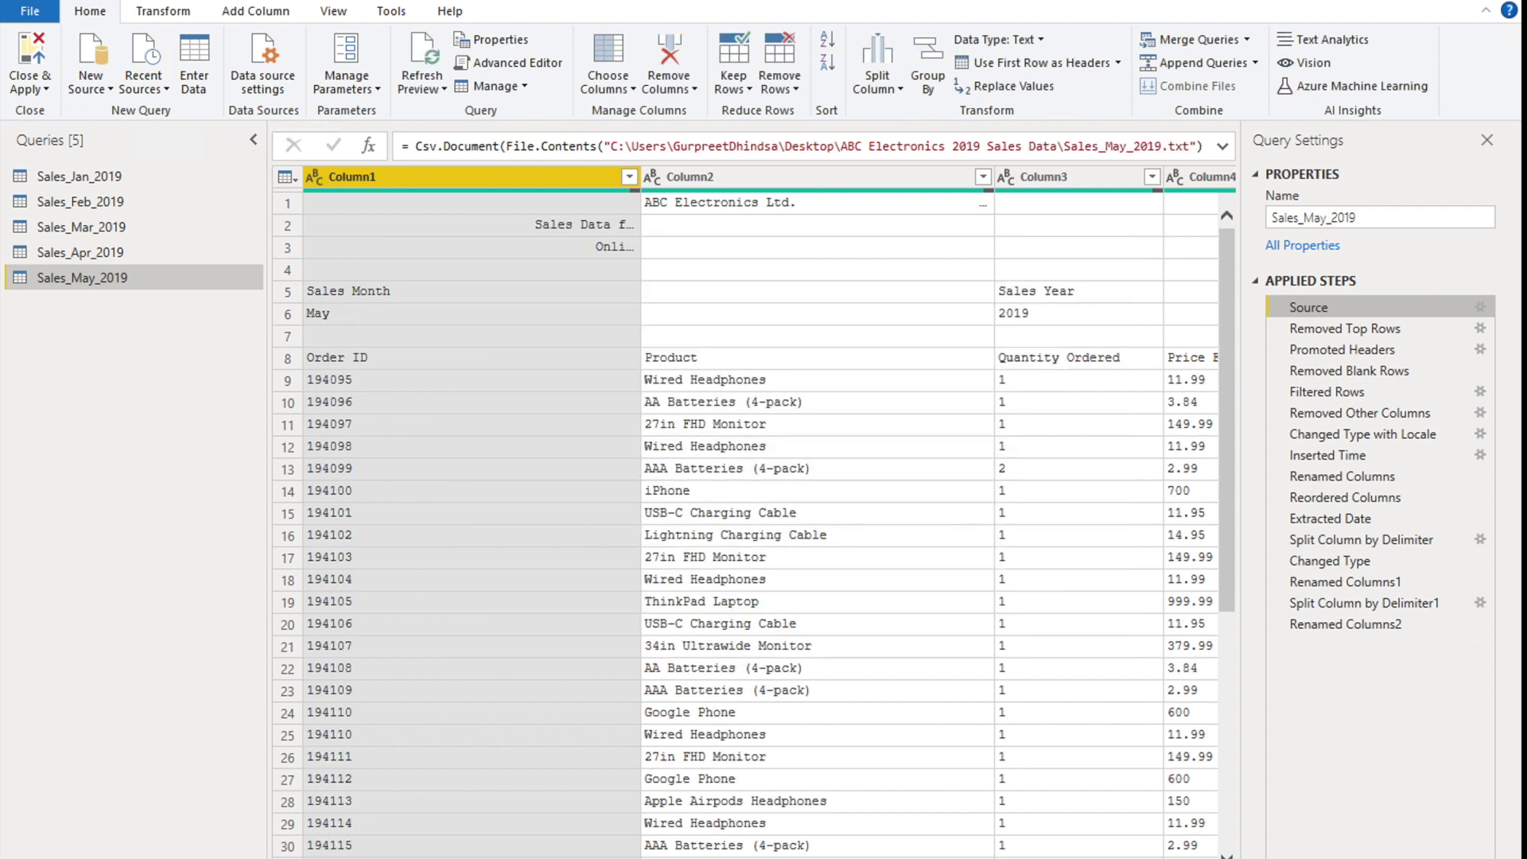
click(1321, 624)
Step: Create a Sales_Jun_2019 query from a duplicate of Sales_Jan_2019, with Sales_June_2019.txt as its source file
right_click(89, 179)
click(152, 355)
click(1480, 307)
click(881, 365)
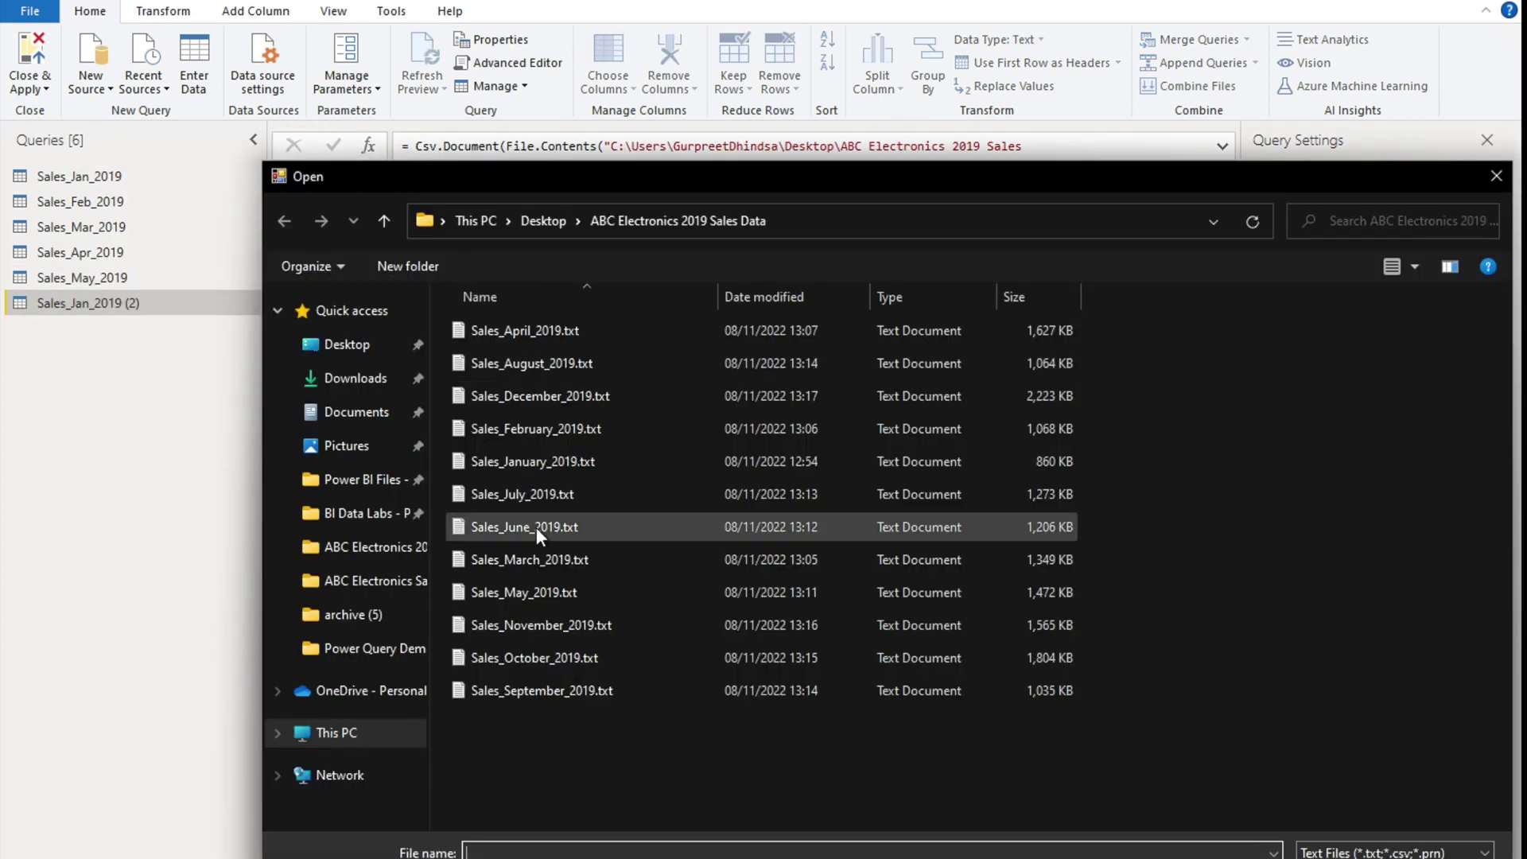
double_click(536, 527)
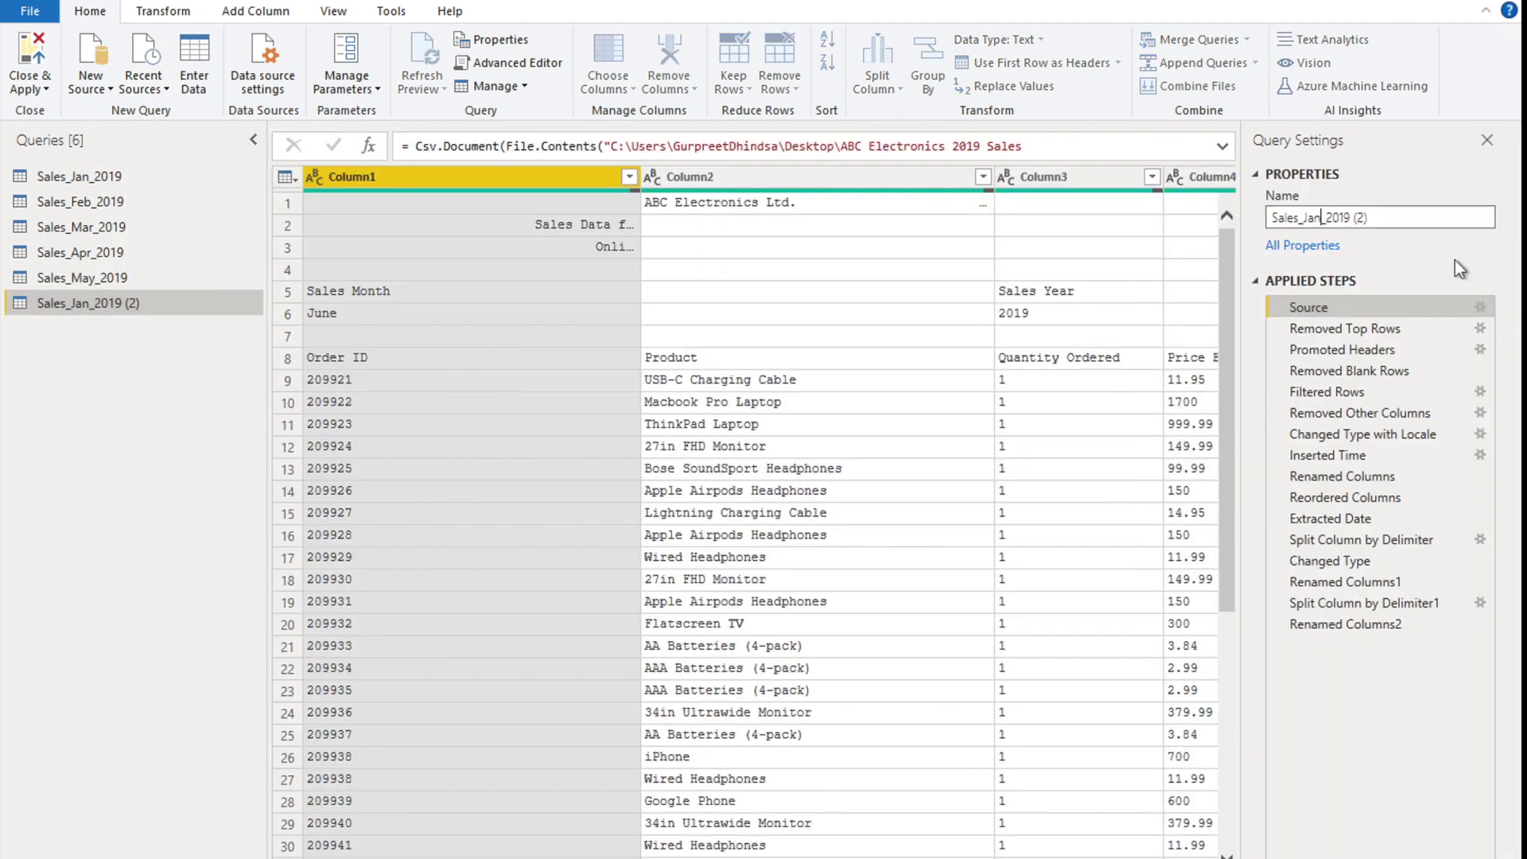
text(Sales_Jun_2019)
key(Return)
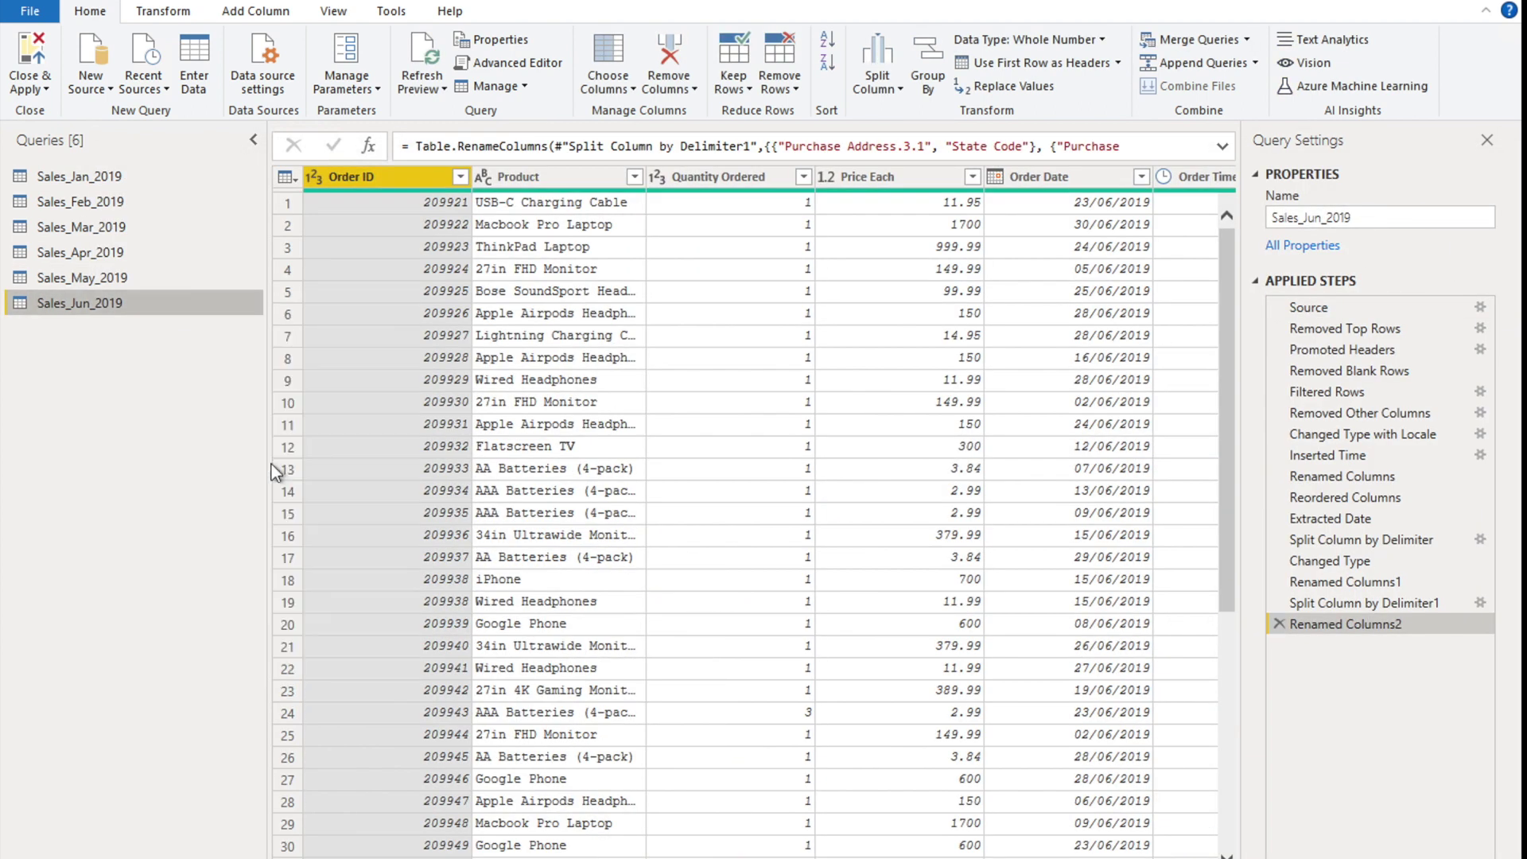
Step: Change the duplicated June query's source file to Sales_July_2019.txt and rename the query Sales_Jul_2019
click(880, 364)
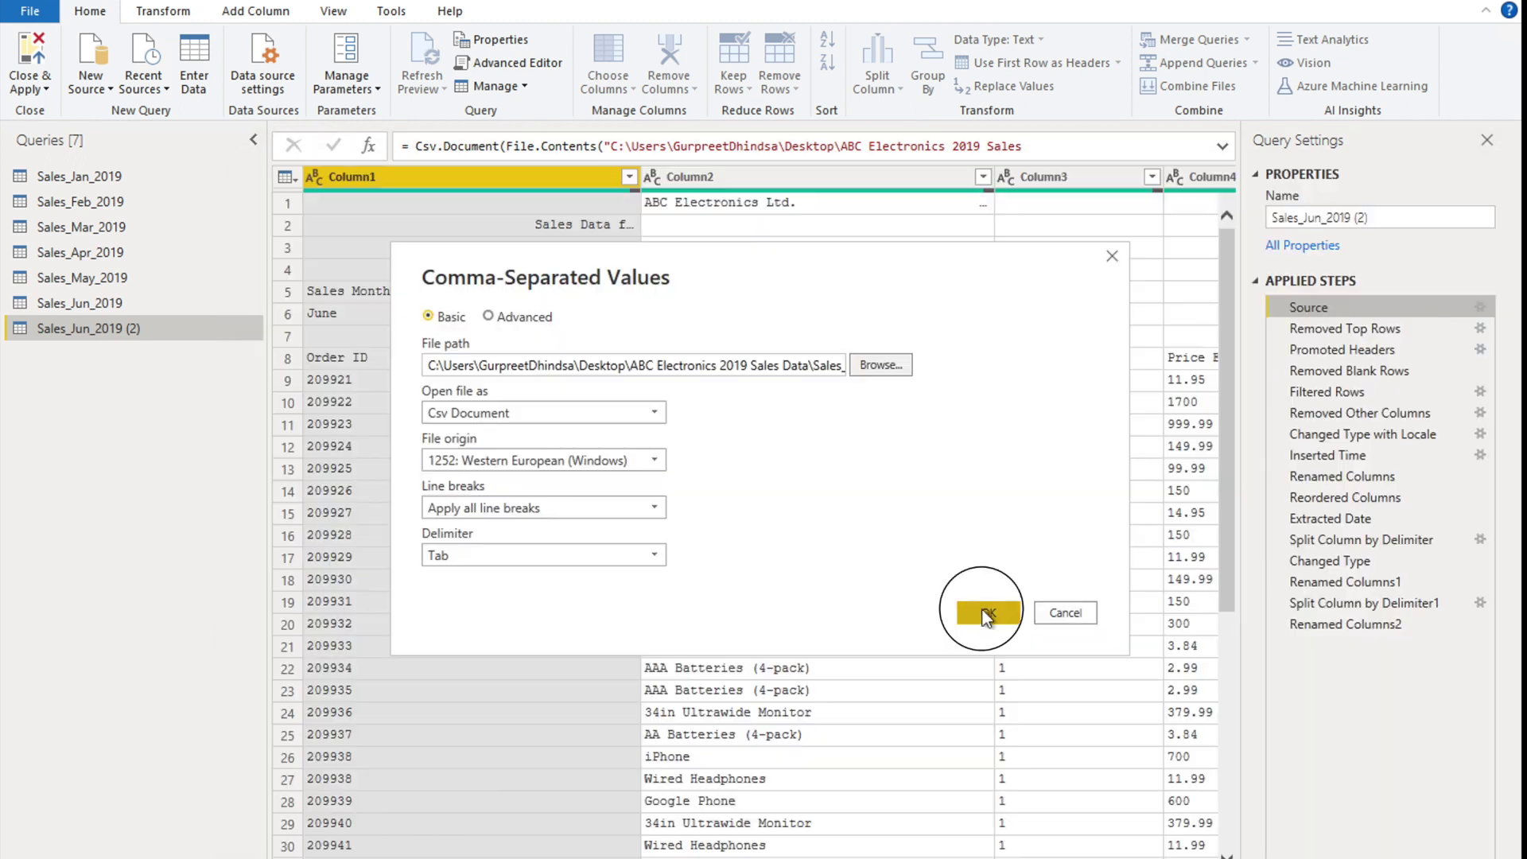
click(988, 613)
click(1454, 217)
text(Sales_Jul_2019)
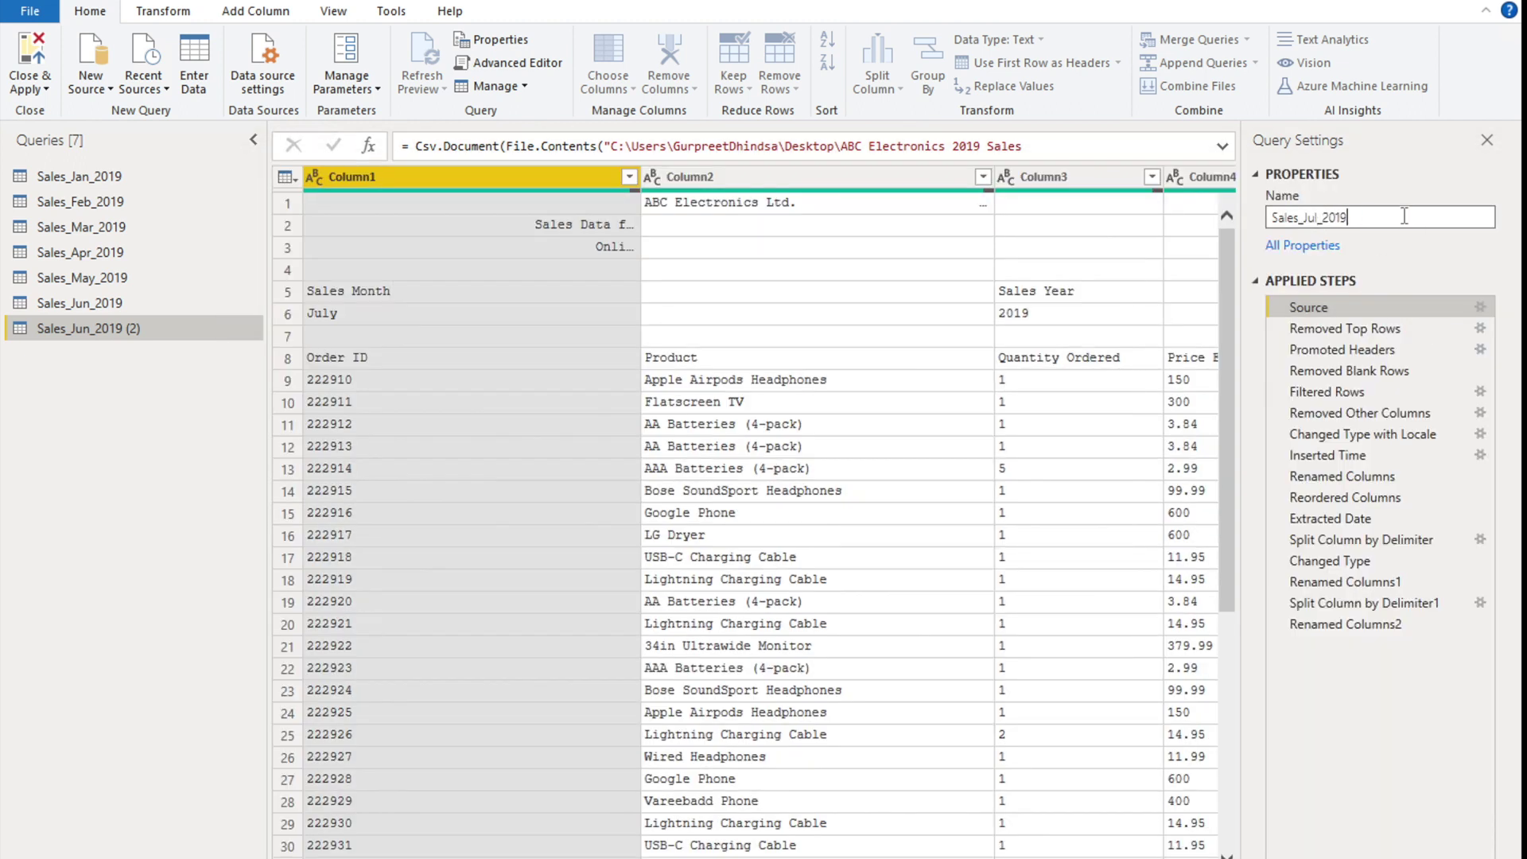
click(1320, 624)
Step: Create a Sales_Aug_2019 query from a duplicate of Sales_Jul_2019, with Sales_August_2019.txt as its source file
right_click(163, 333)
click(223, 498)
click(1380, 217)
text(Sales_Aug_2019)
key(Return)
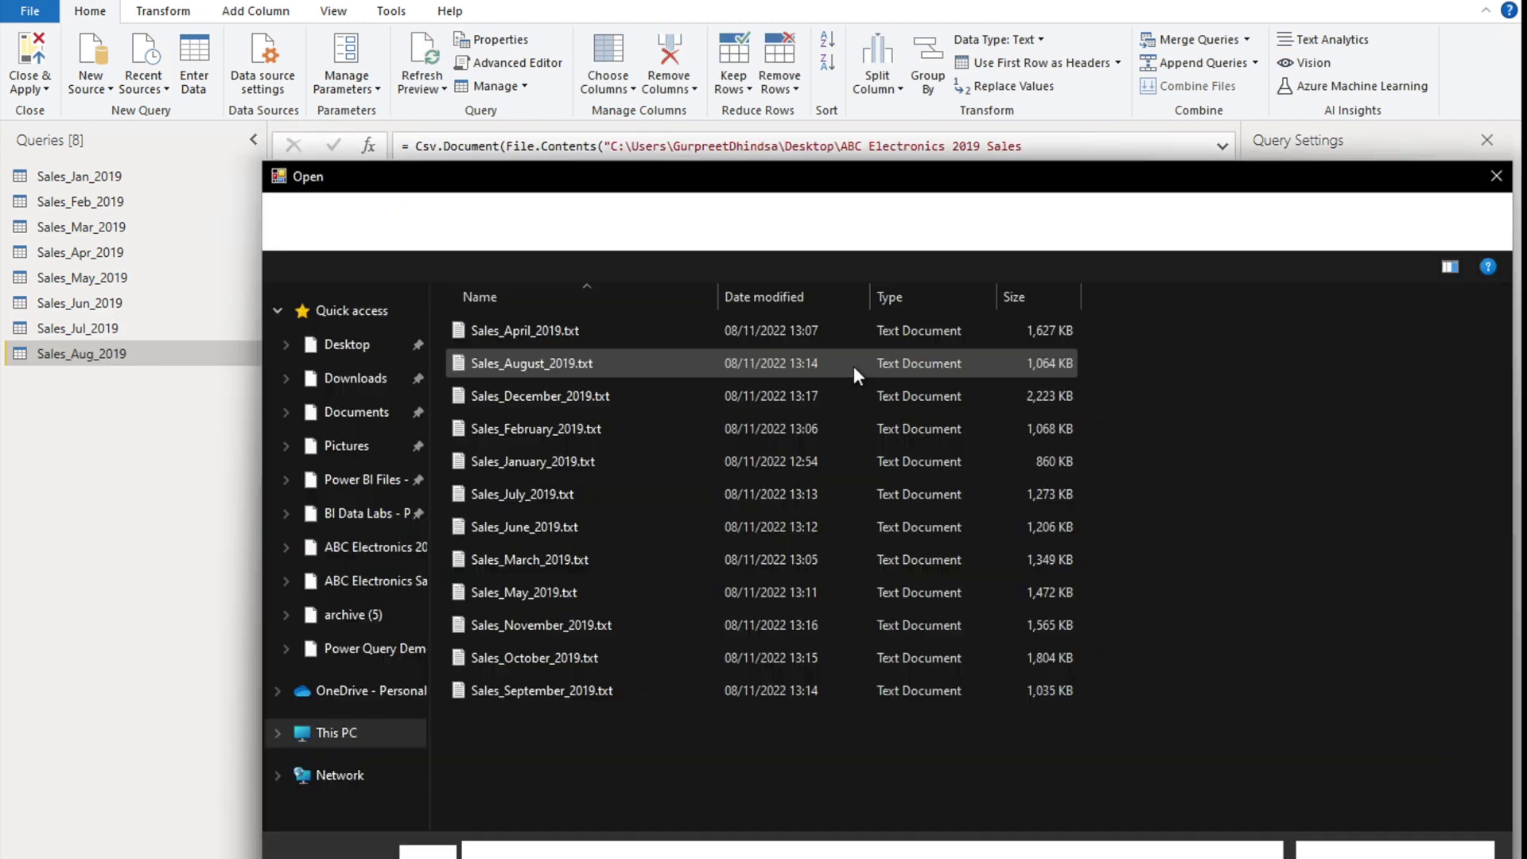
double_click(853, 365)
click(971, 609)
Step: Create a Sales_Sep_2019 query from a duplicate of Sales_Aug_2019, with Sales_September_2019.txt as its source file
right_click(106, 351)
click(167, 517)
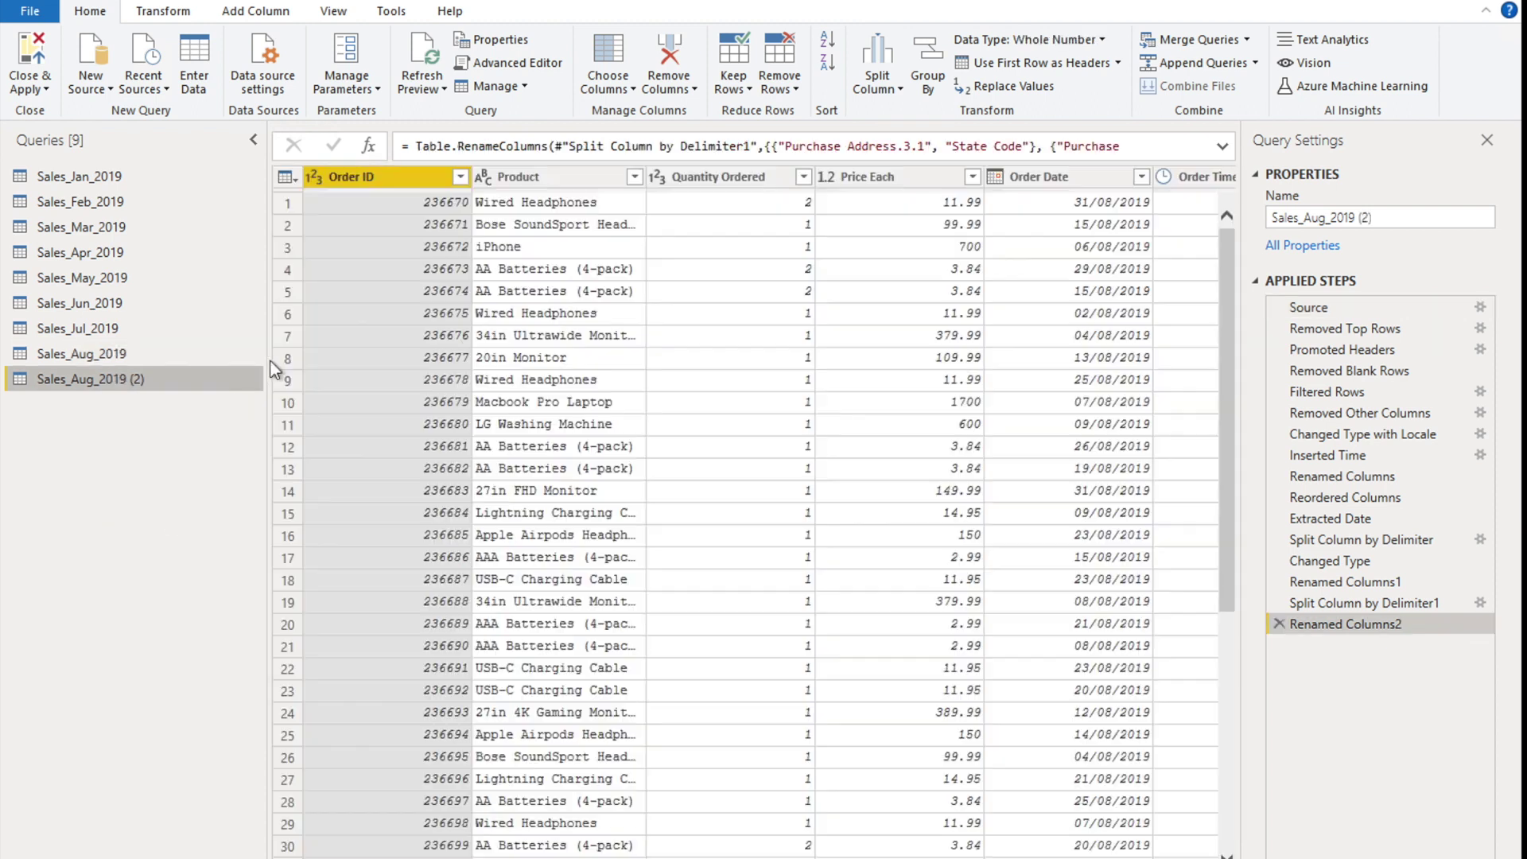
double_click(93, 379)
key(BackSpace)
key(BackSpace)
key(BackSpace)
key(BackSpace)
key(BackSpace)
key(BackSpace)
key(BackSpace)
key(BackSpace)
key(BackSpace)
key(BackSpace)
key(BackSpace)
key(BackSpace)
text(Sep_2019)
key(Return)
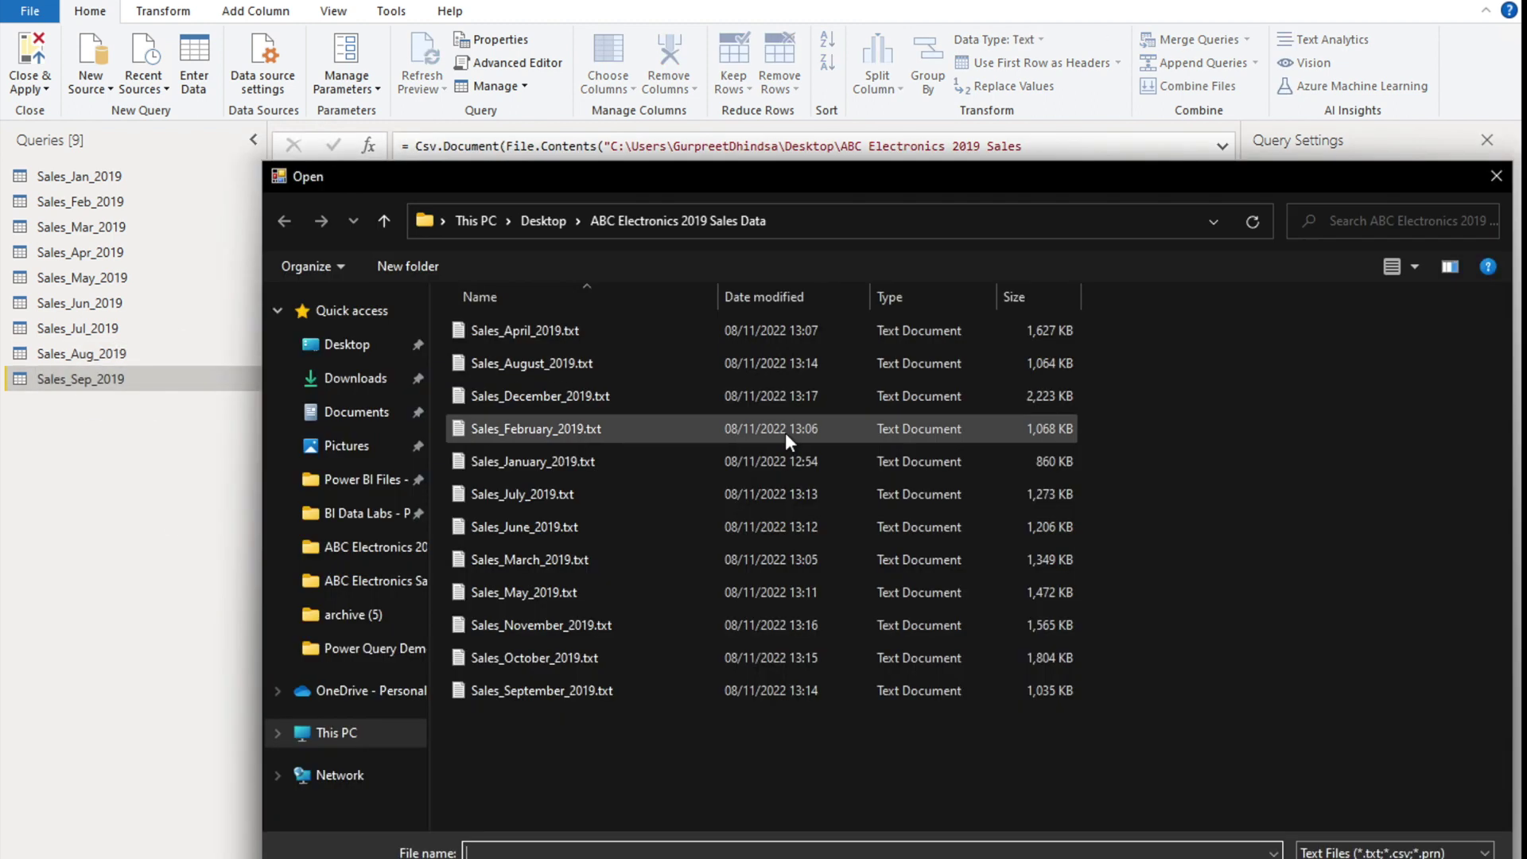
double_click(549, 678)
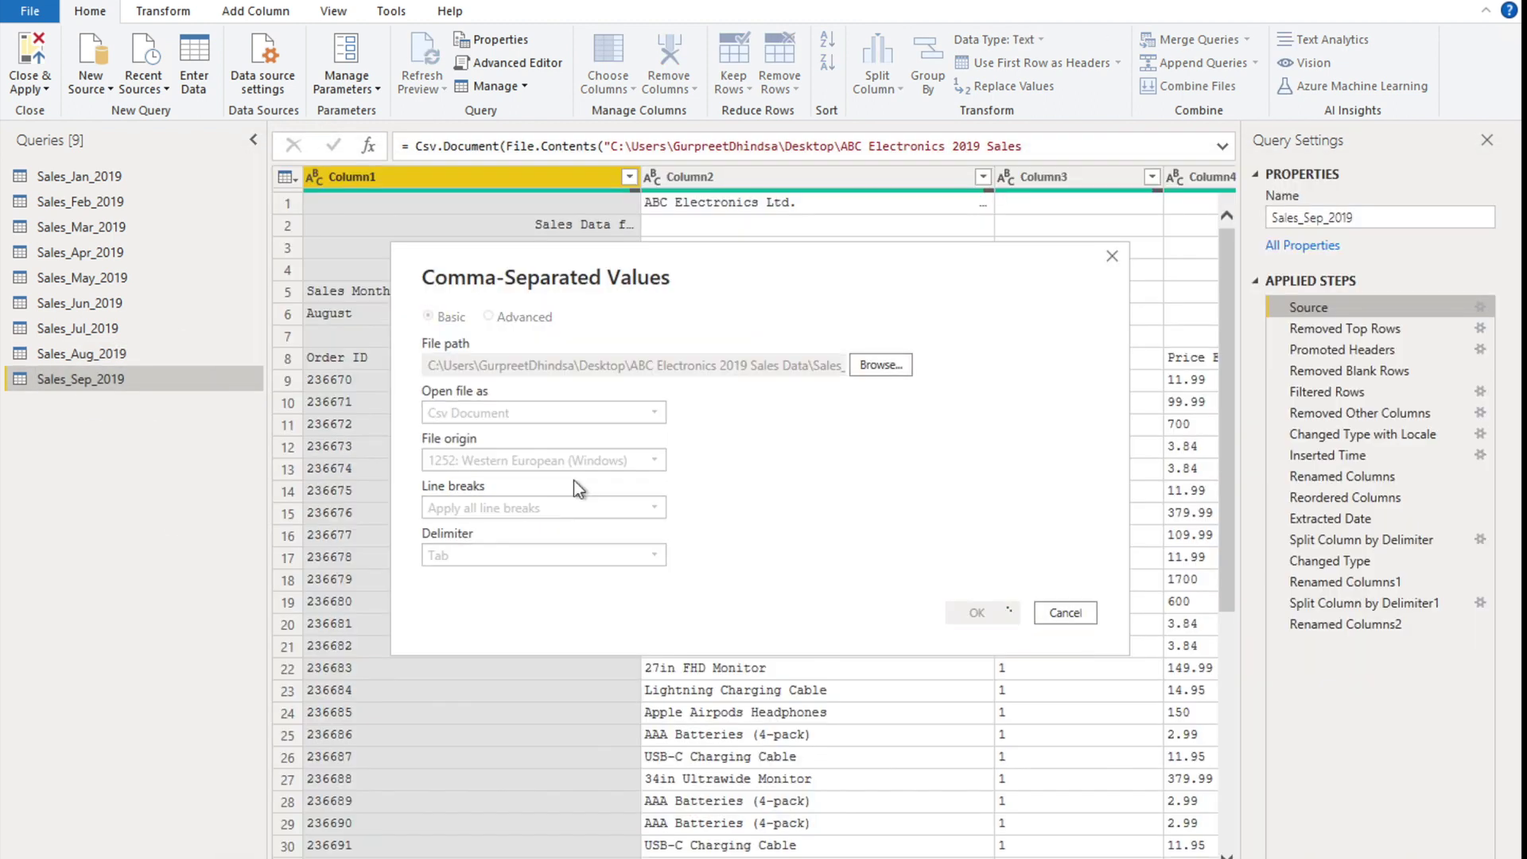
click(971, 610)
Step: Duplicate the Sales_Sep_2019 query and rename the copy Sales_Oct_2019
right_click(122, 380)
click(183, 546)
click(1387, 217)
key(BackSpace)
key(BackSpace)
key(BackSpace)
key(BackSpace)
key(BackSpace)
key(BackSpace)
key(BackSpace)
key(BackSpace)
key(BackSpace)
key(BackSpace)
key(BackSpace)
key(BackSpace)
text(Oct_2019)
key(Return)
click(1309, 307)
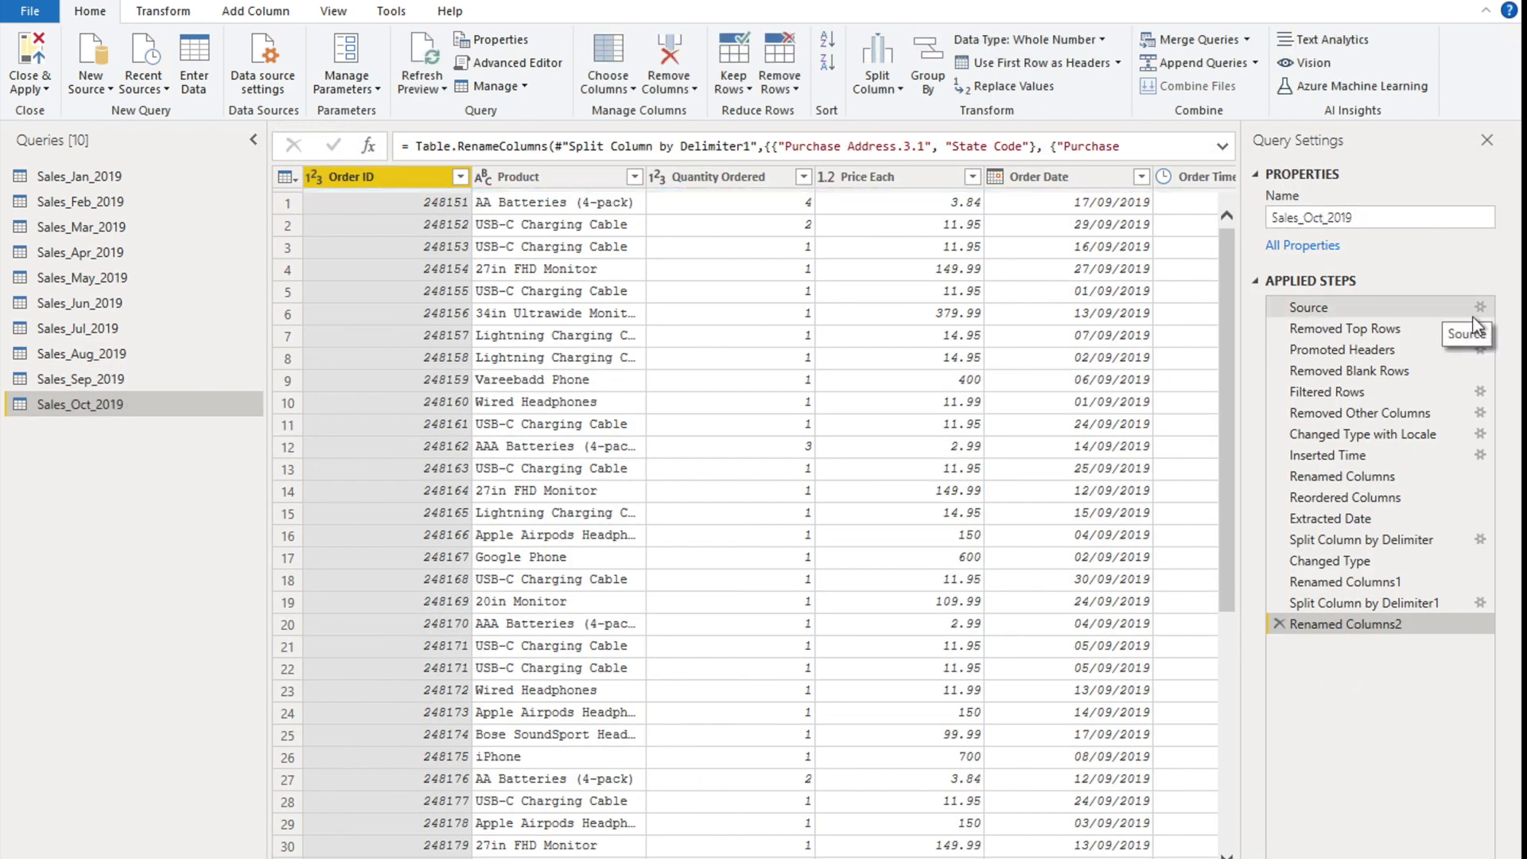
Step: Change the Sales_Oct_2019 query's source file to Sales_October_2019.txt
click(1479, 307)
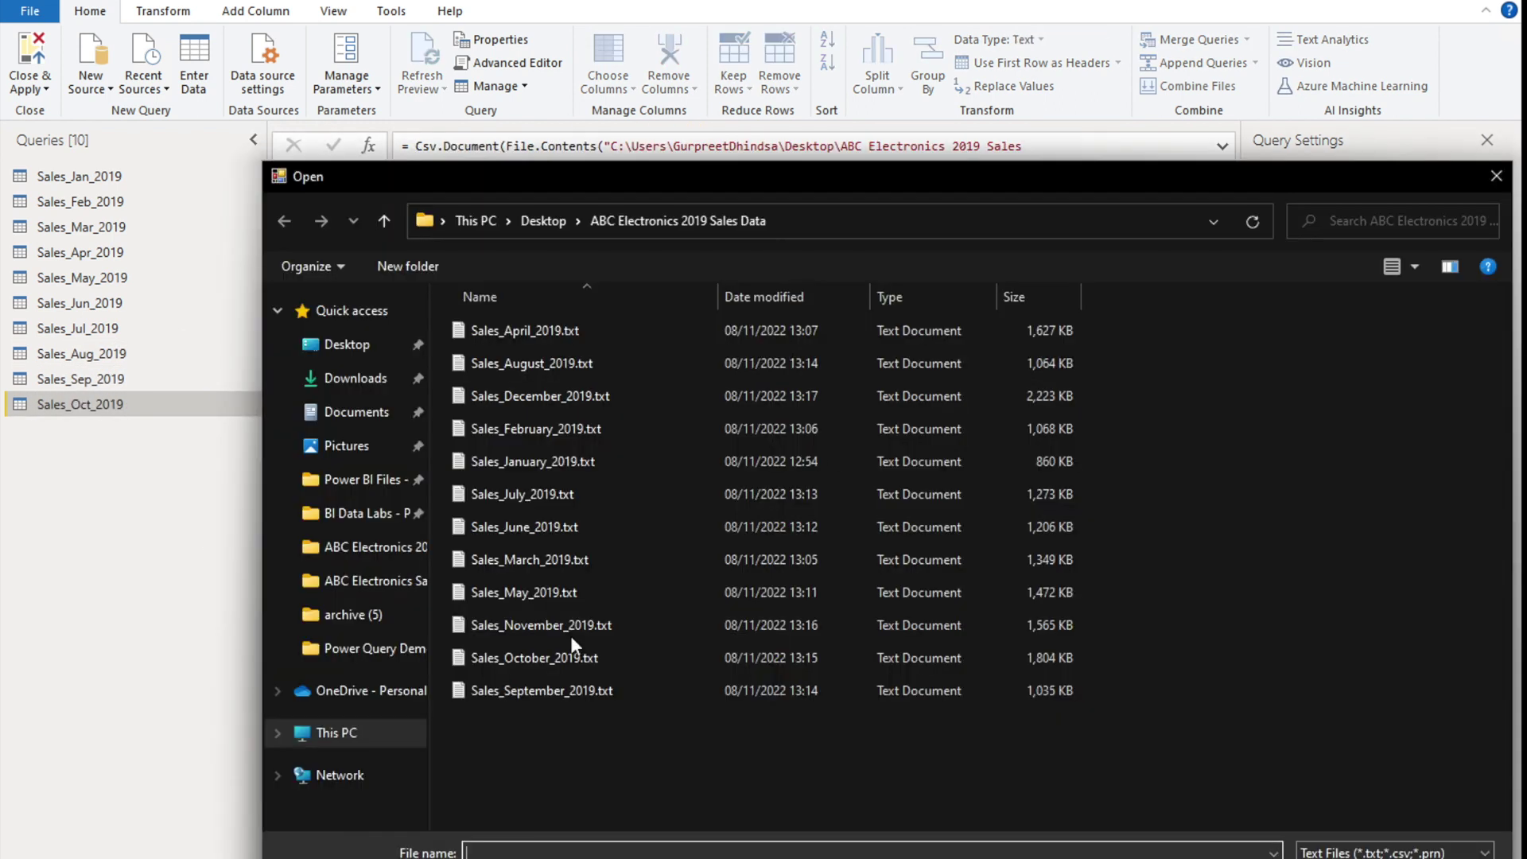
double_click(549, 657)
click(974, 614)
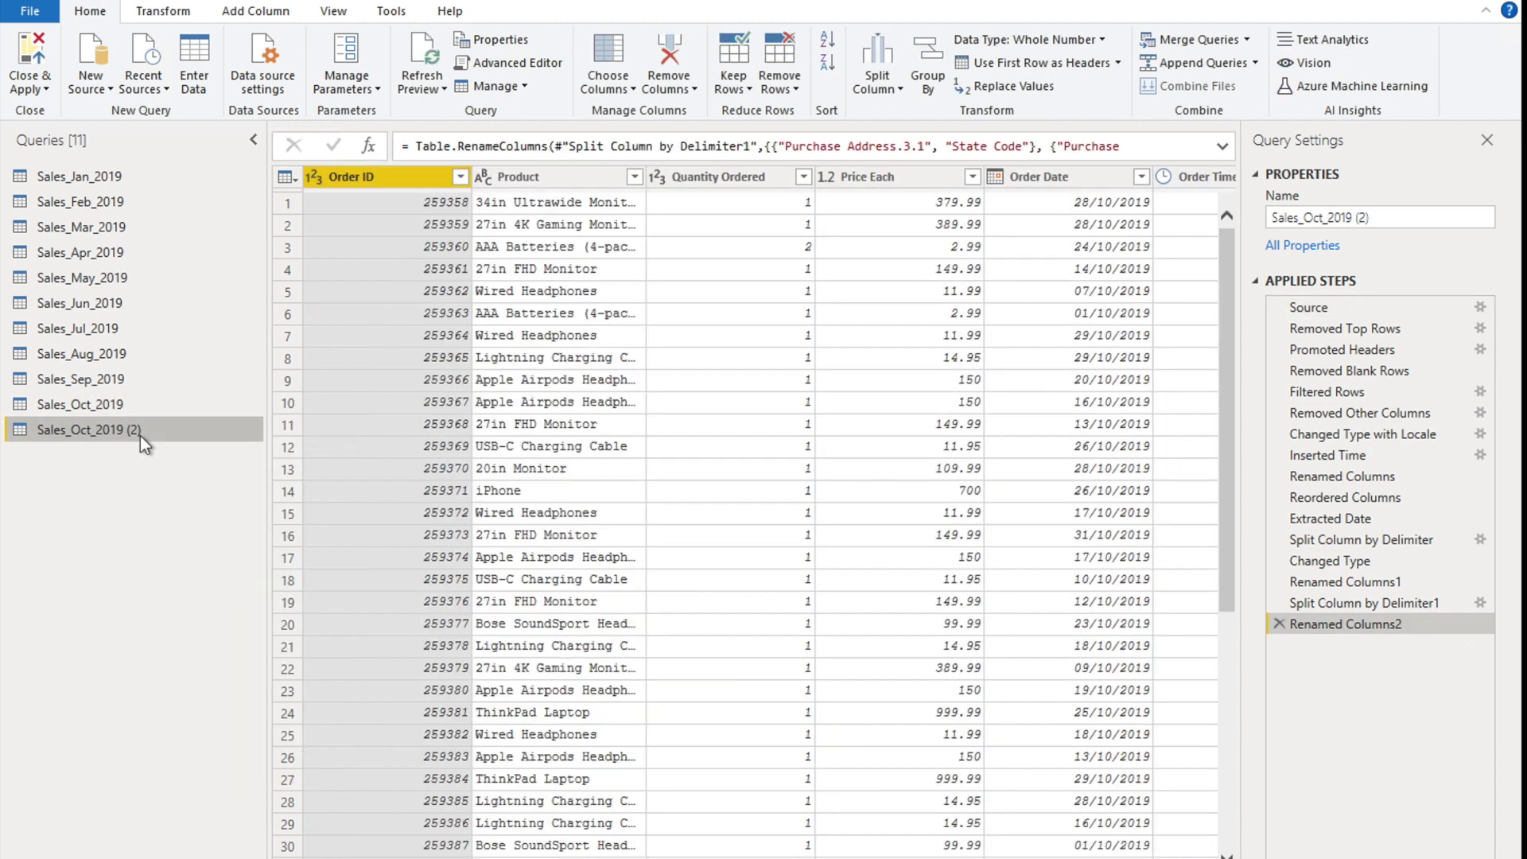
Step: Create a Sales_Nov_2019 query from a duplicate of Sales_Oct_2019, with Sales_November_2019.txt as its source file
click(1387, 217)
key(BackSpace)
key(BackSpace)
key(BackSpace)
key(BackSpace)
key(BackSpace)
key(BackSpace)
key(BackSpace)
key(BackSpace)
key(BackSpace)
key(BackSpace)
key(BackSpace)
key(BackSpace)
text(Nov_2019)
key(Return)
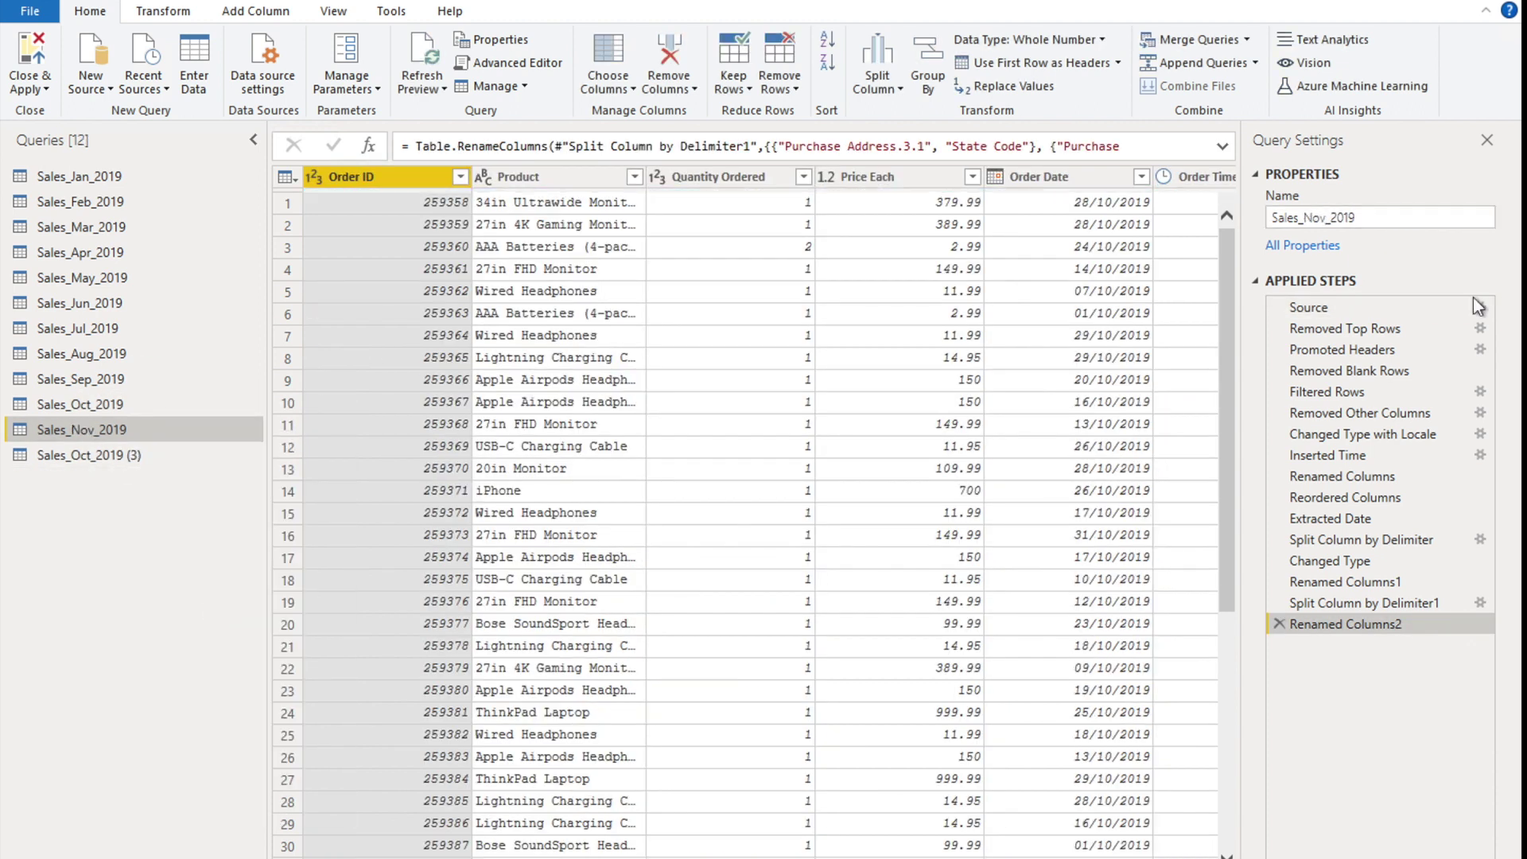
click(1473, 297)
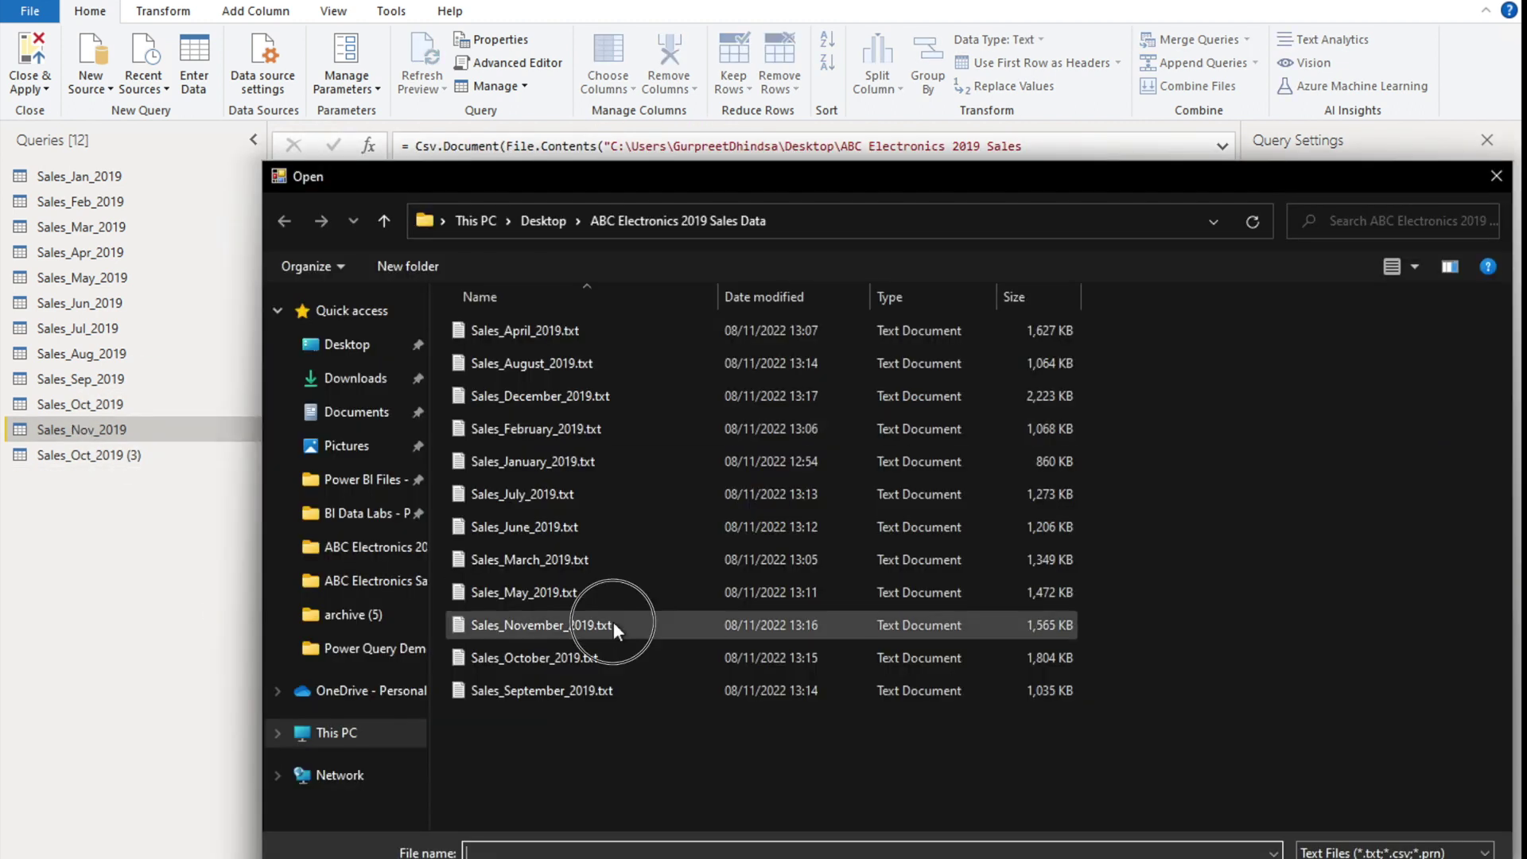
double_click(613, 625)
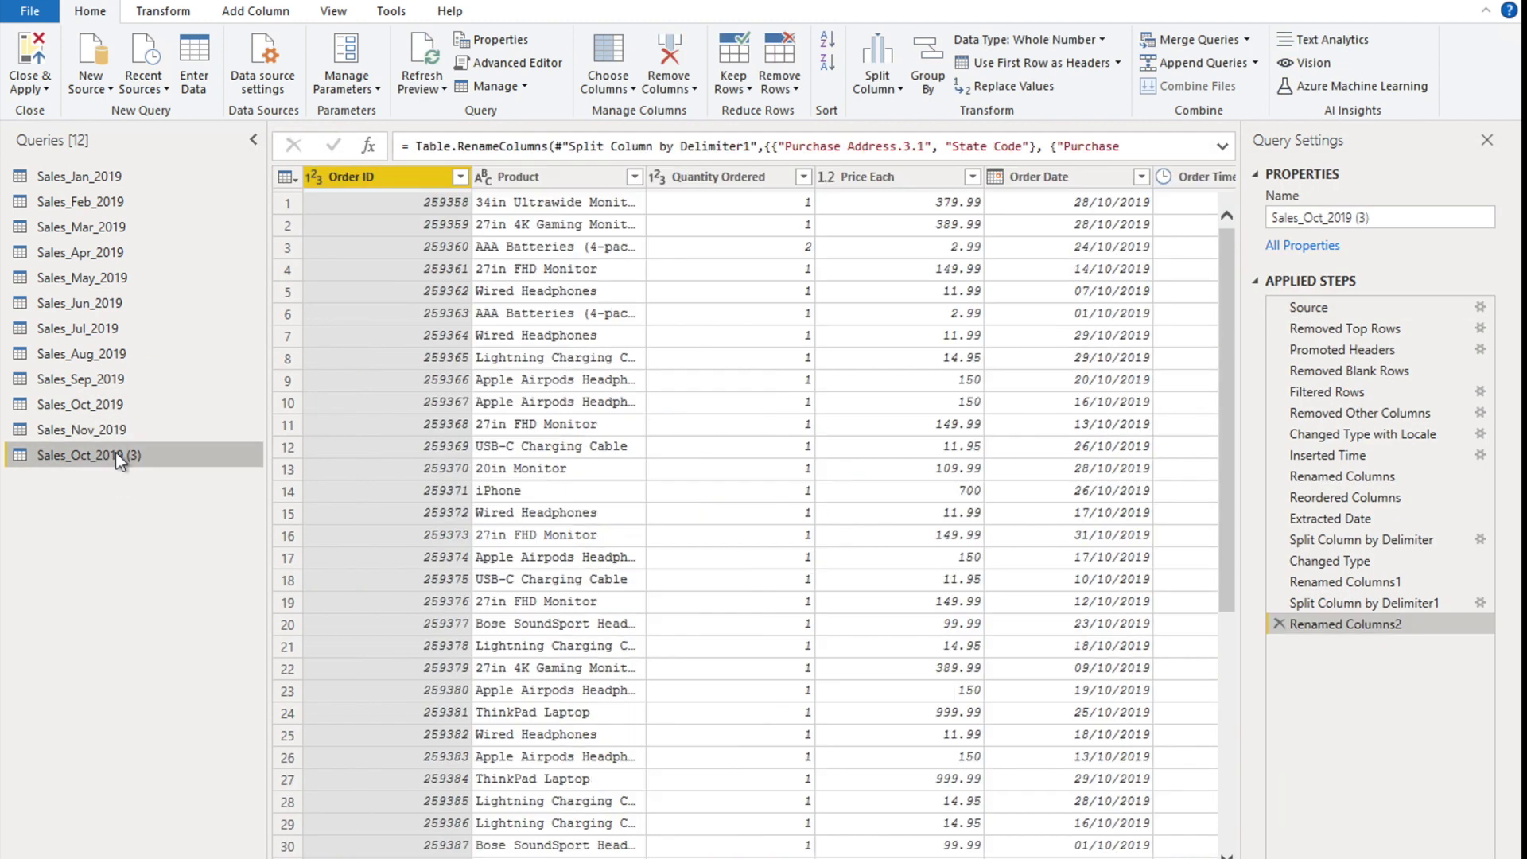
Step: Rename the remaining Sales_Oct_2019 duplicate Sales_Dec_2019 and change its source file to Sales_December_2019.txt
double_click(116, 452)
key(BackSpace)
key(BackSpace)
key(BackSpace)
key(BackSpace)
key(BackSpace)
key(BackSpace)
key(BackSpace)
key(BackSpace)
key(BackSpace)
key(BackSpace)
key(BackSpace)
key(BackSpace)
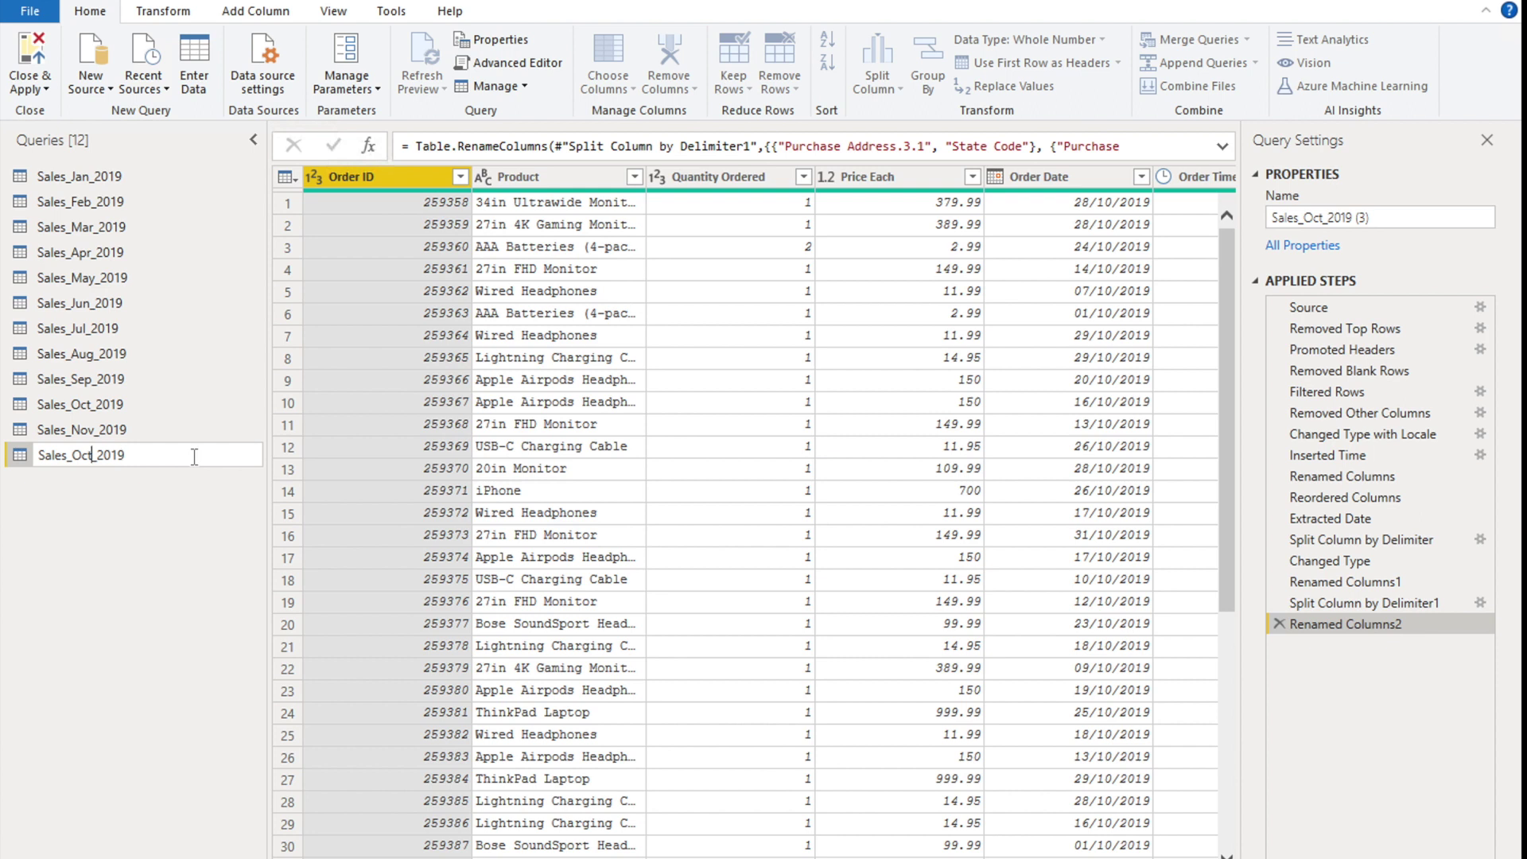
text(Dec_2019)
key(Return)
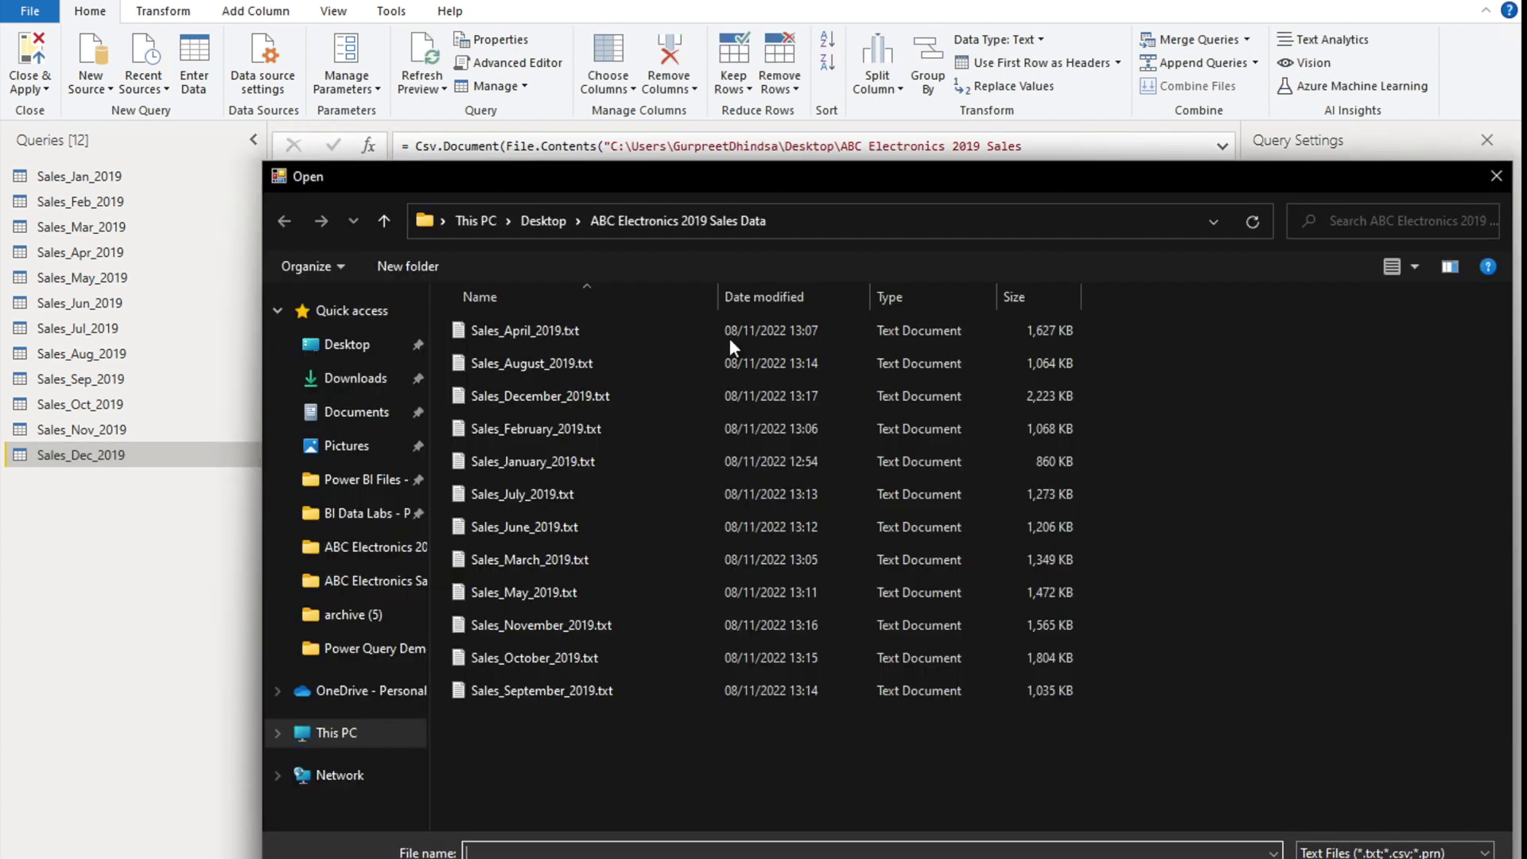
double_click(557, 395)
click(986, 611)
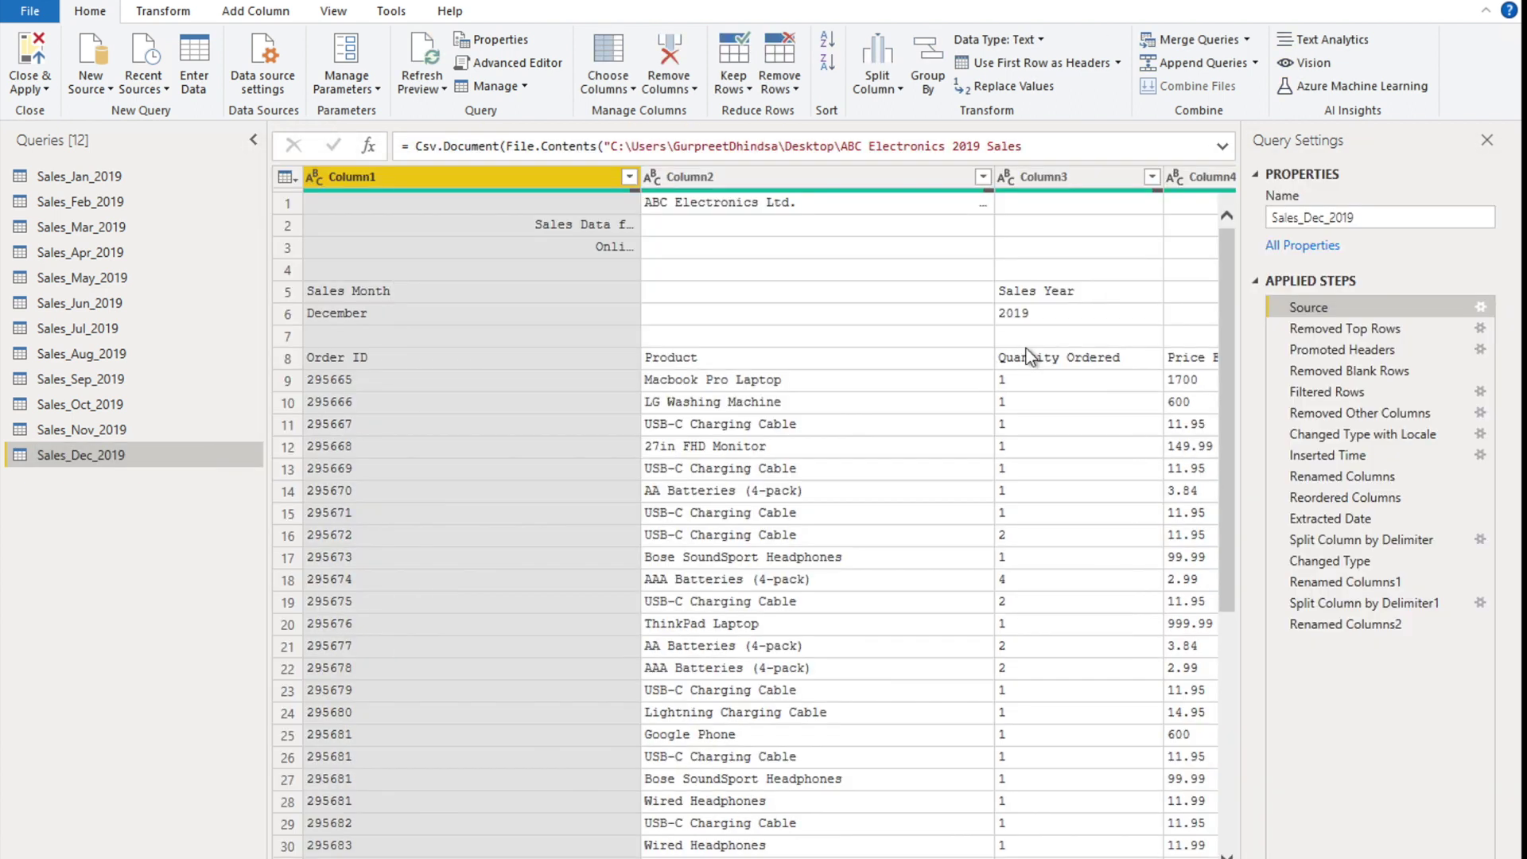
Step: Review the cleaned tables of the monthly queries, from Sales_Jan_2019 to Sales_Dec_2019
click(104, 181)
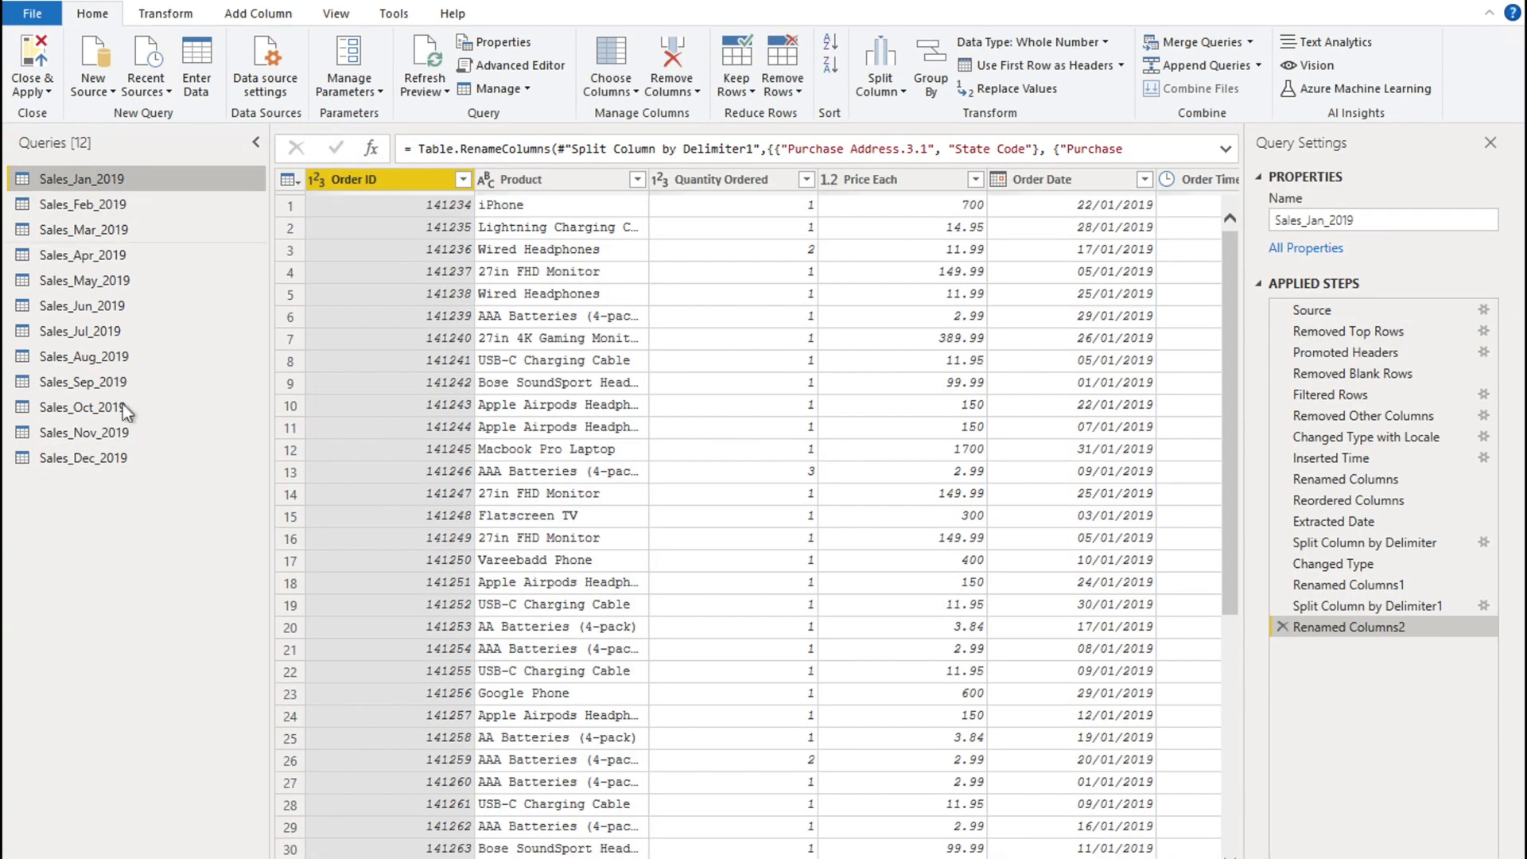
click(115, 458)
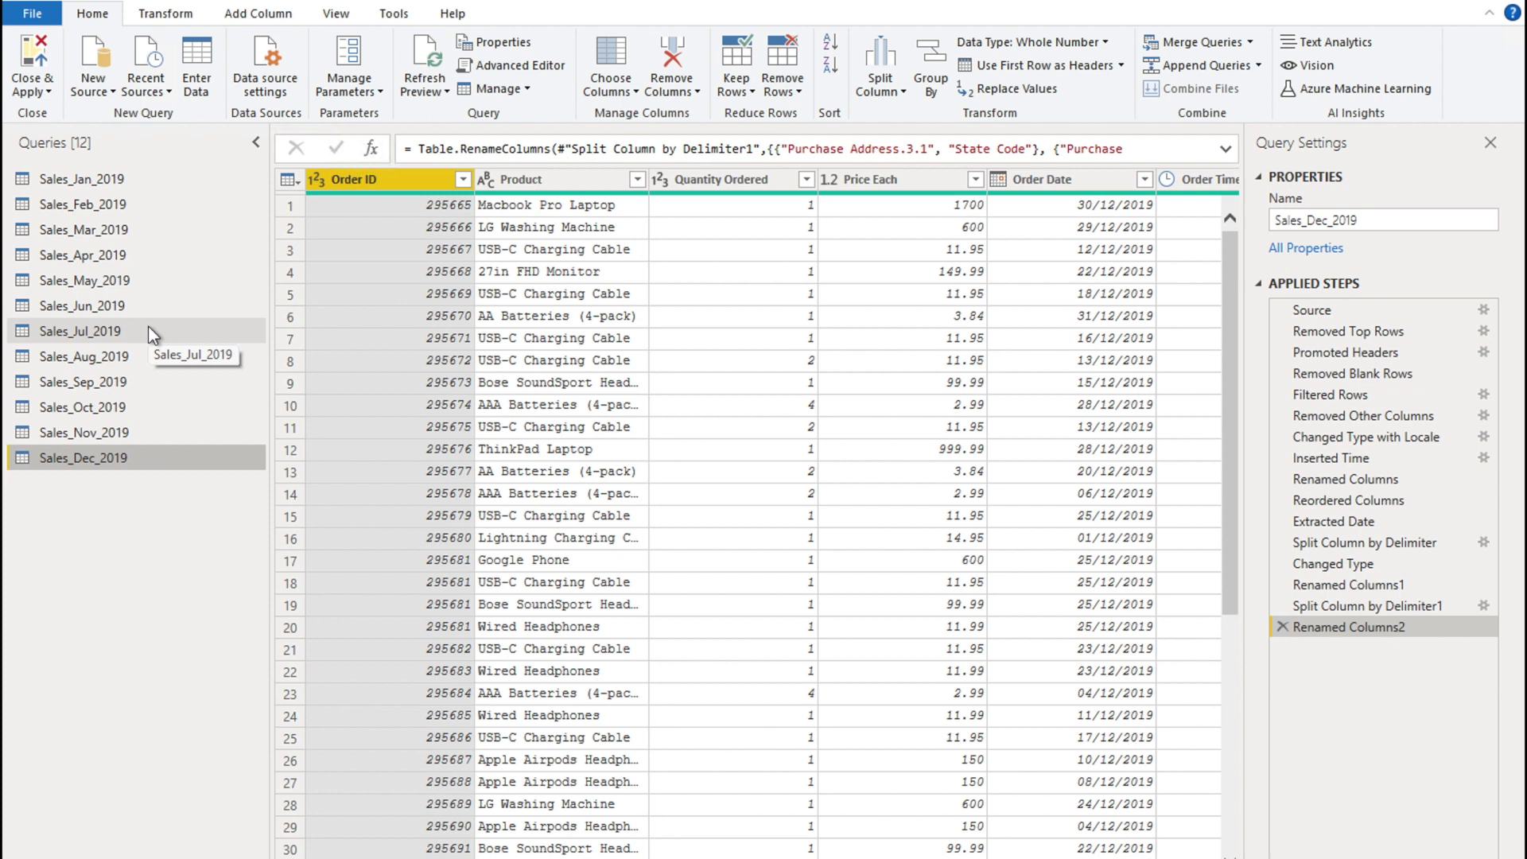
click(102, 204)
Step: Append the tables Sales_Feb_2019 through Sales_Dec_2019 to the existing Sales_Jan_2019 query using the three-or-more-tables option
click(109, 182)
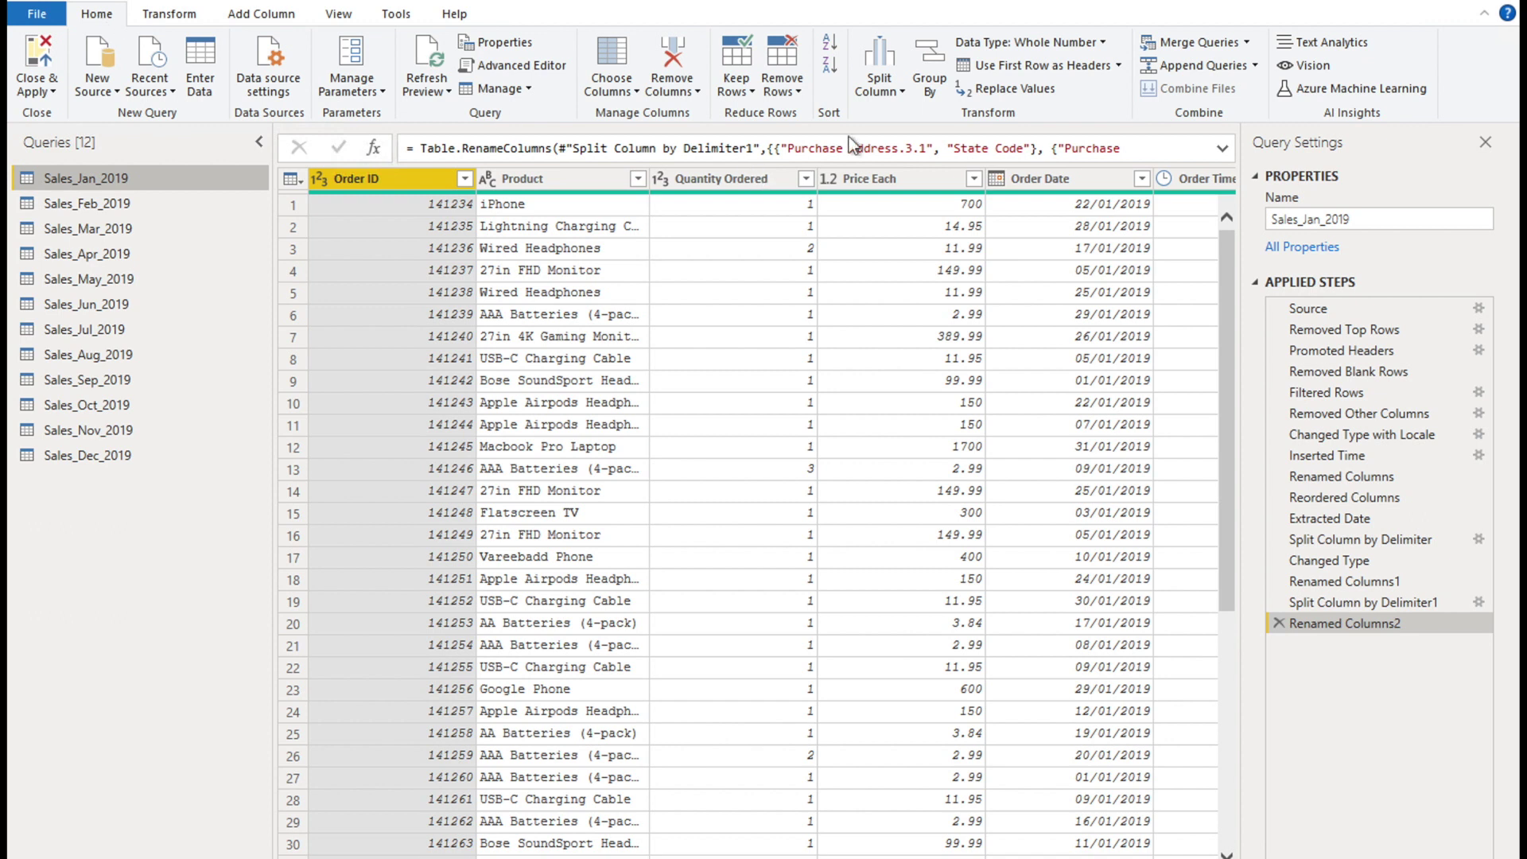
click(1206, 68)
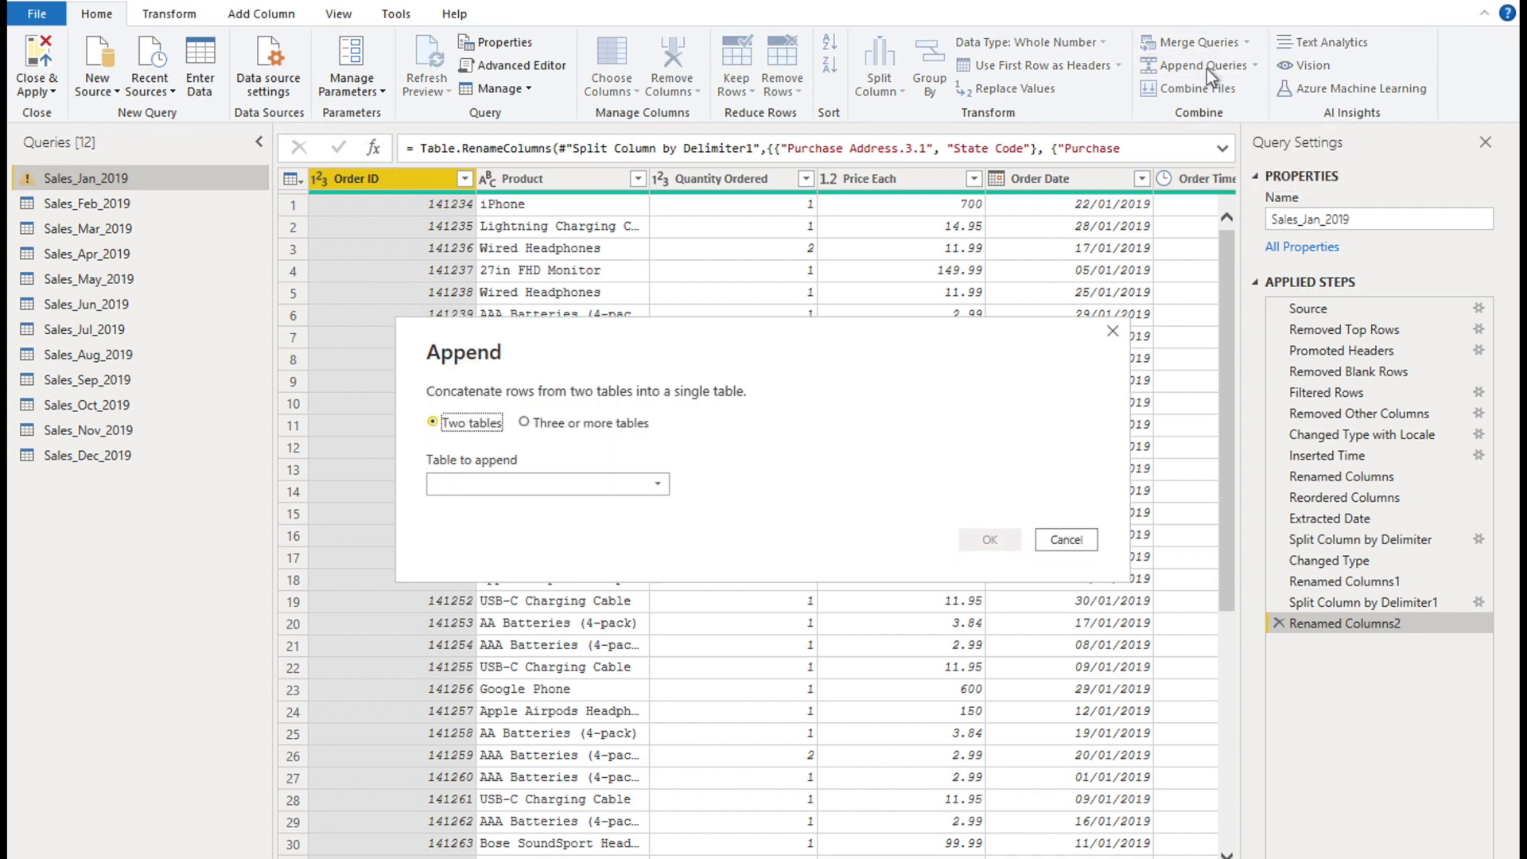
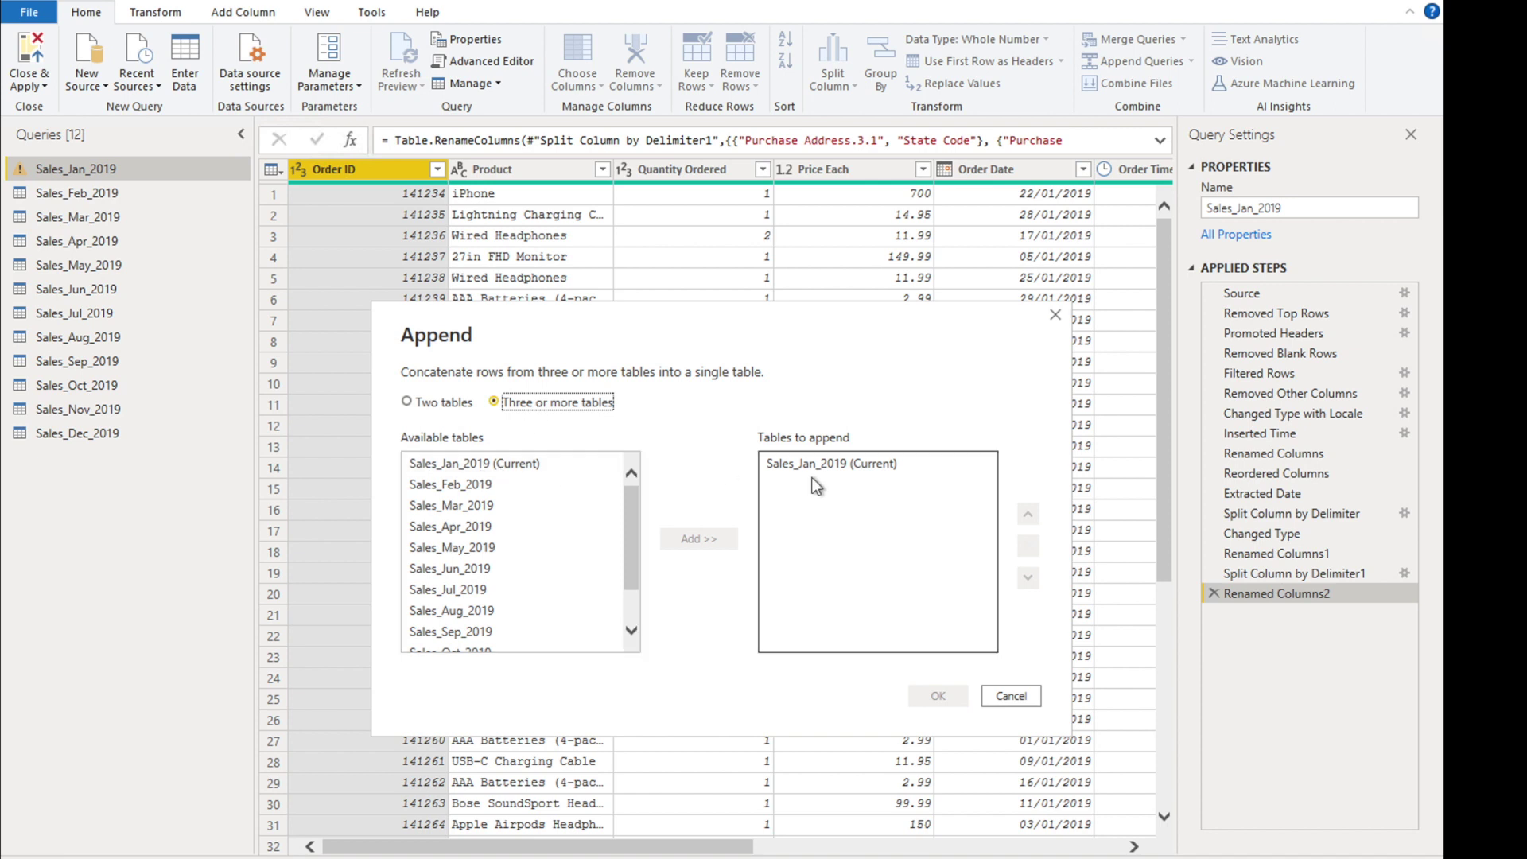
click(487, 486)
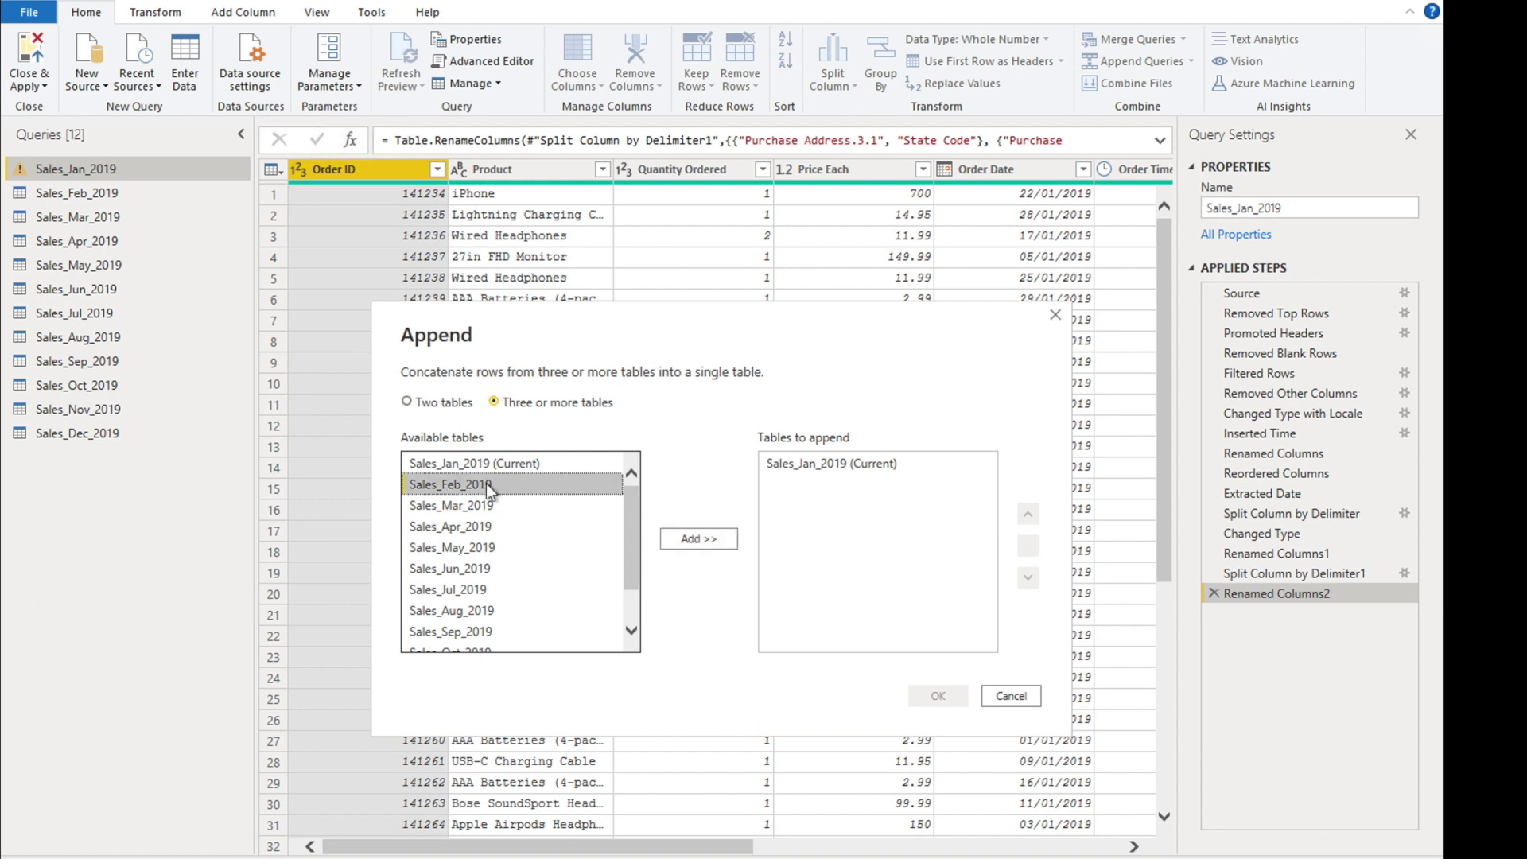
drag(637, 507, 641, 618)
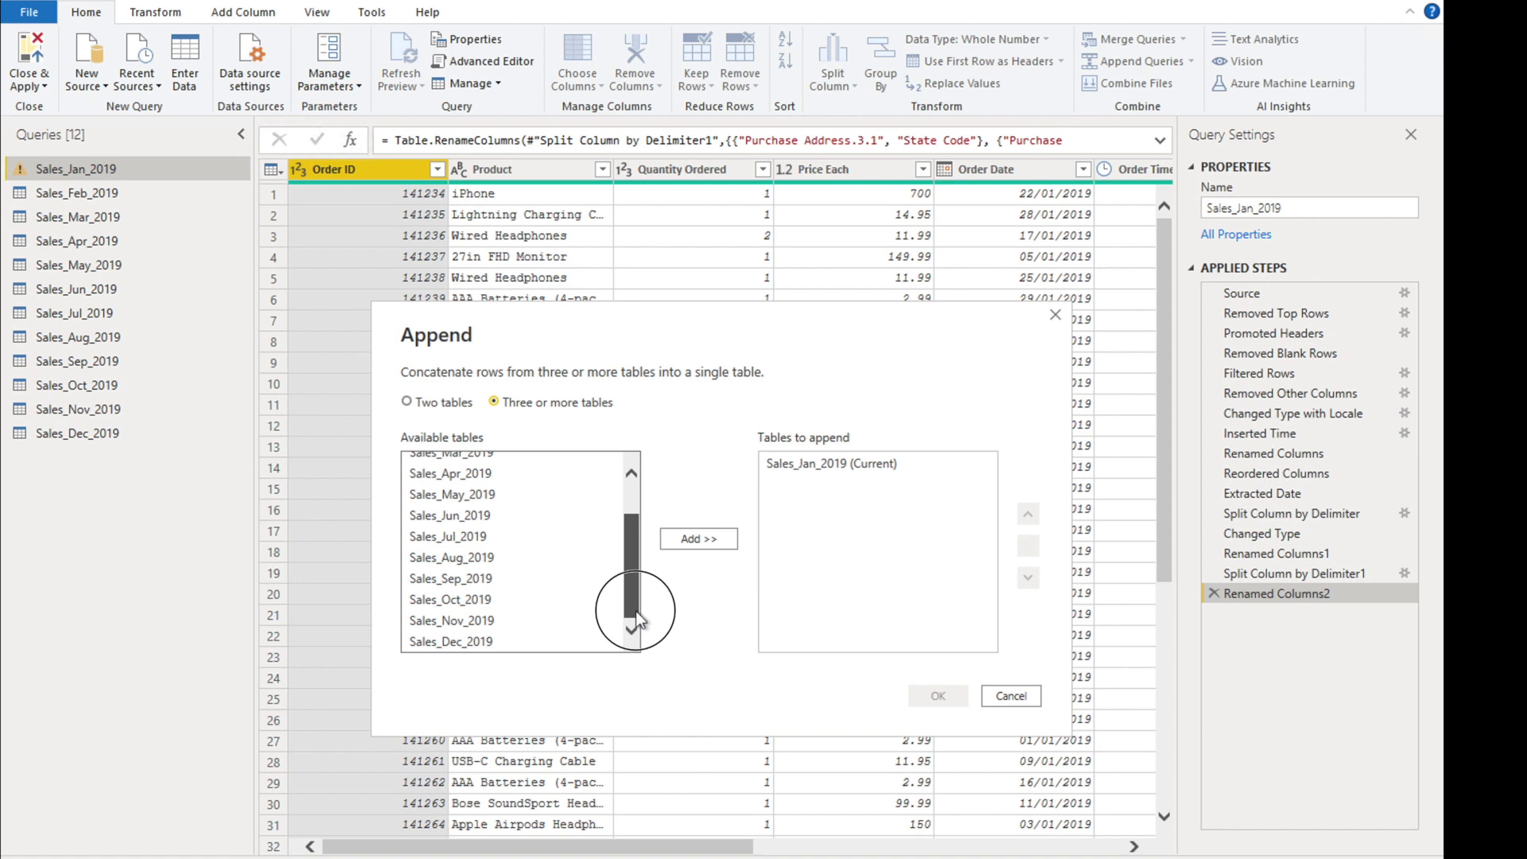
shift+click(496, 638)
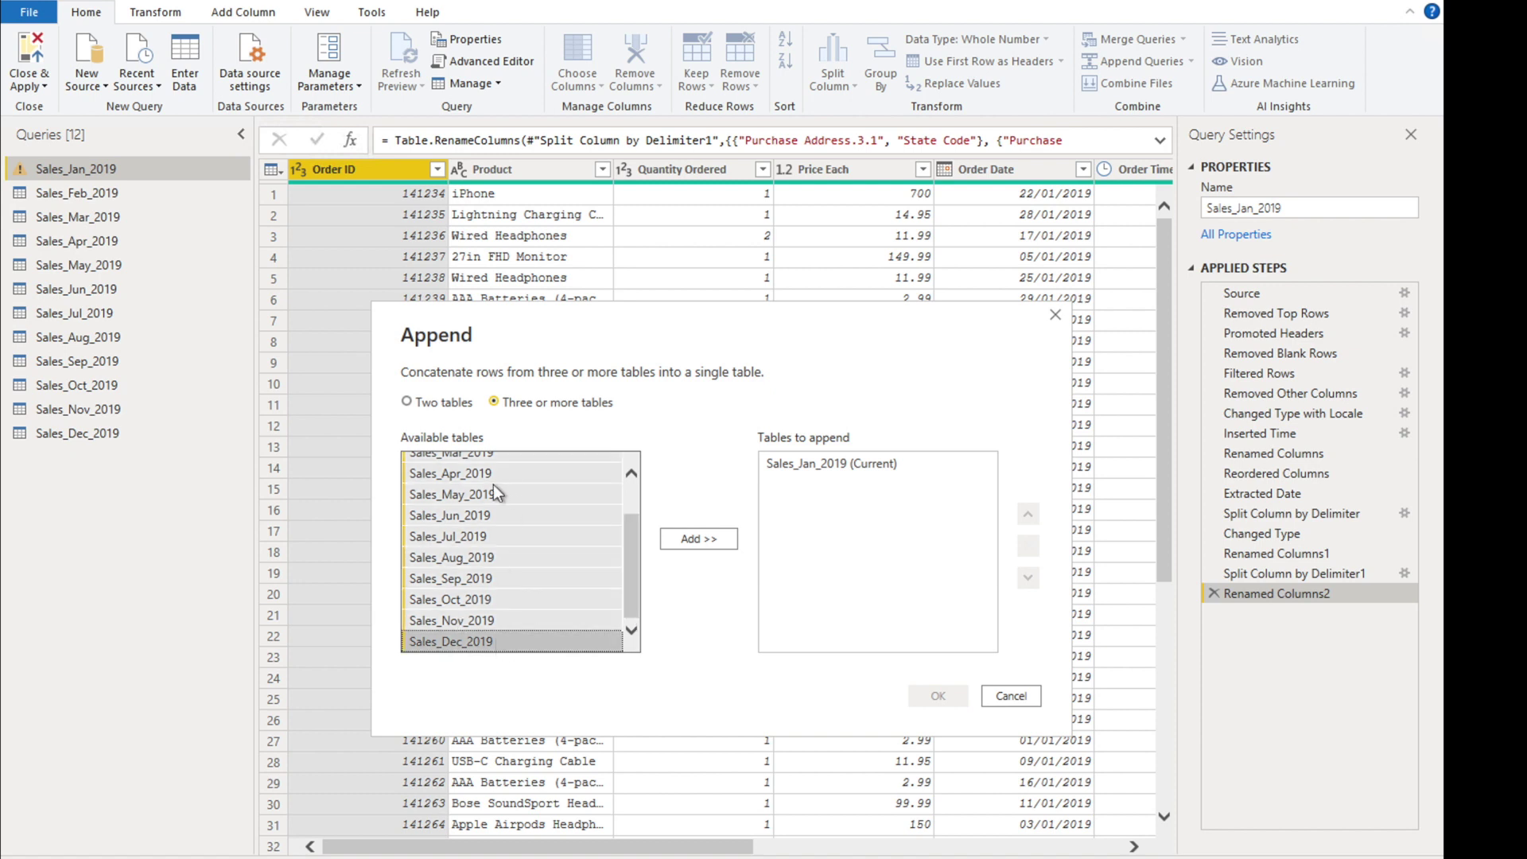
click(700, 538)
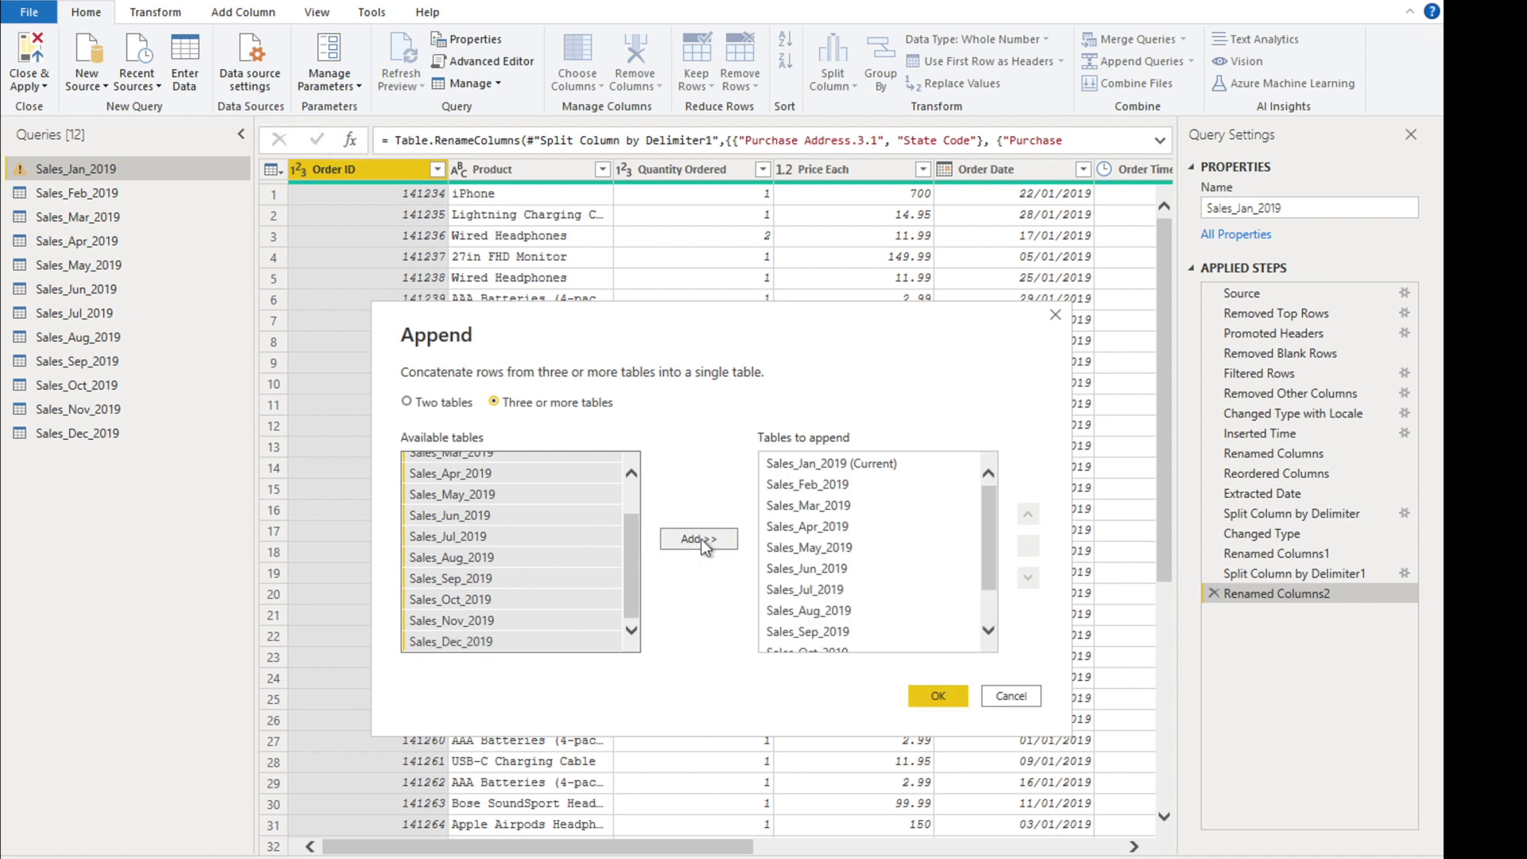
click(986, 613)
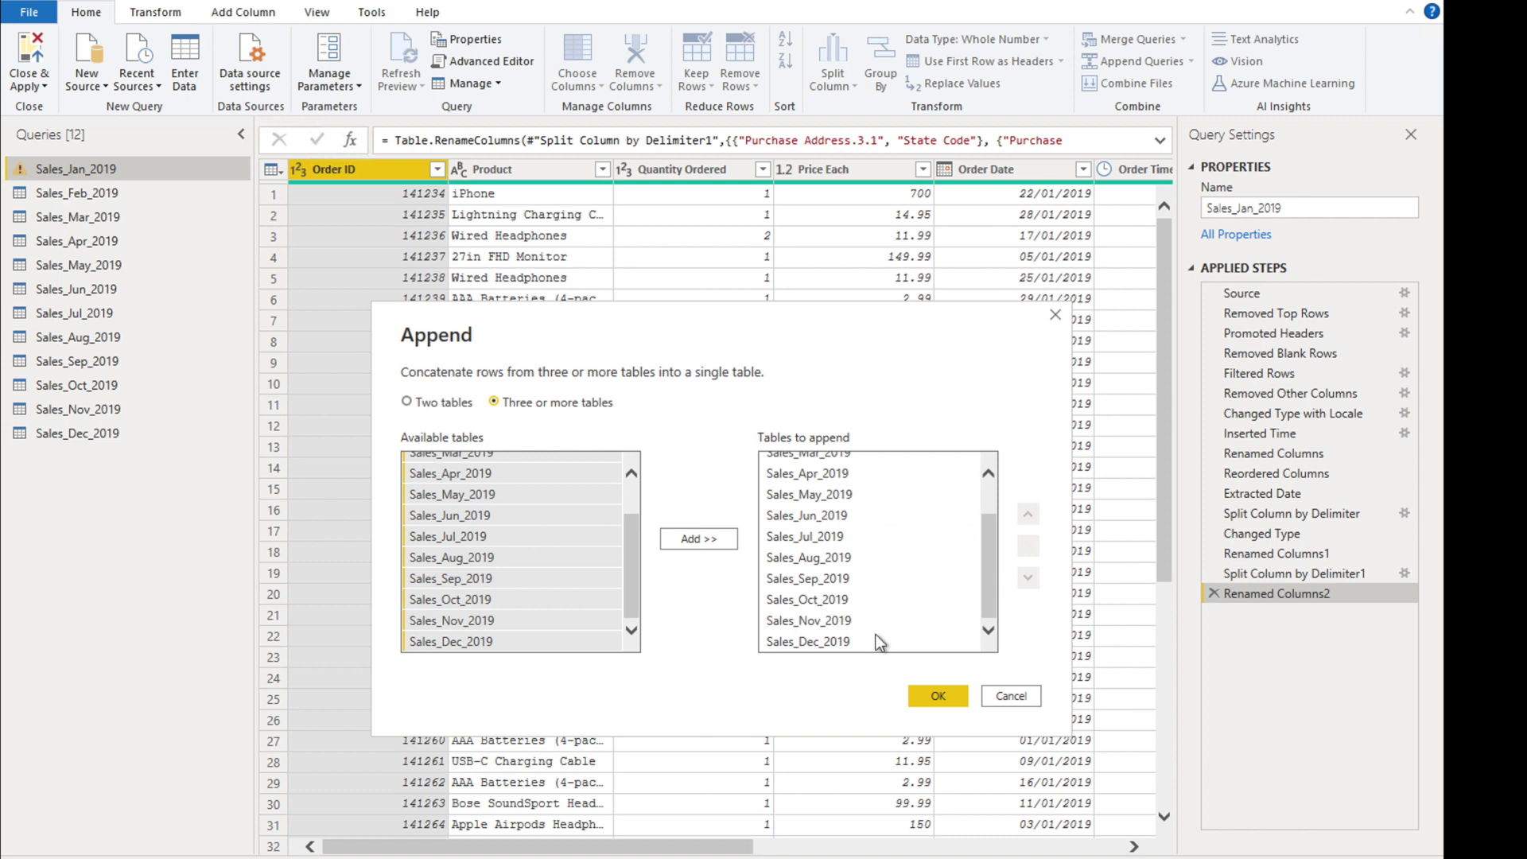
click(939, 696)
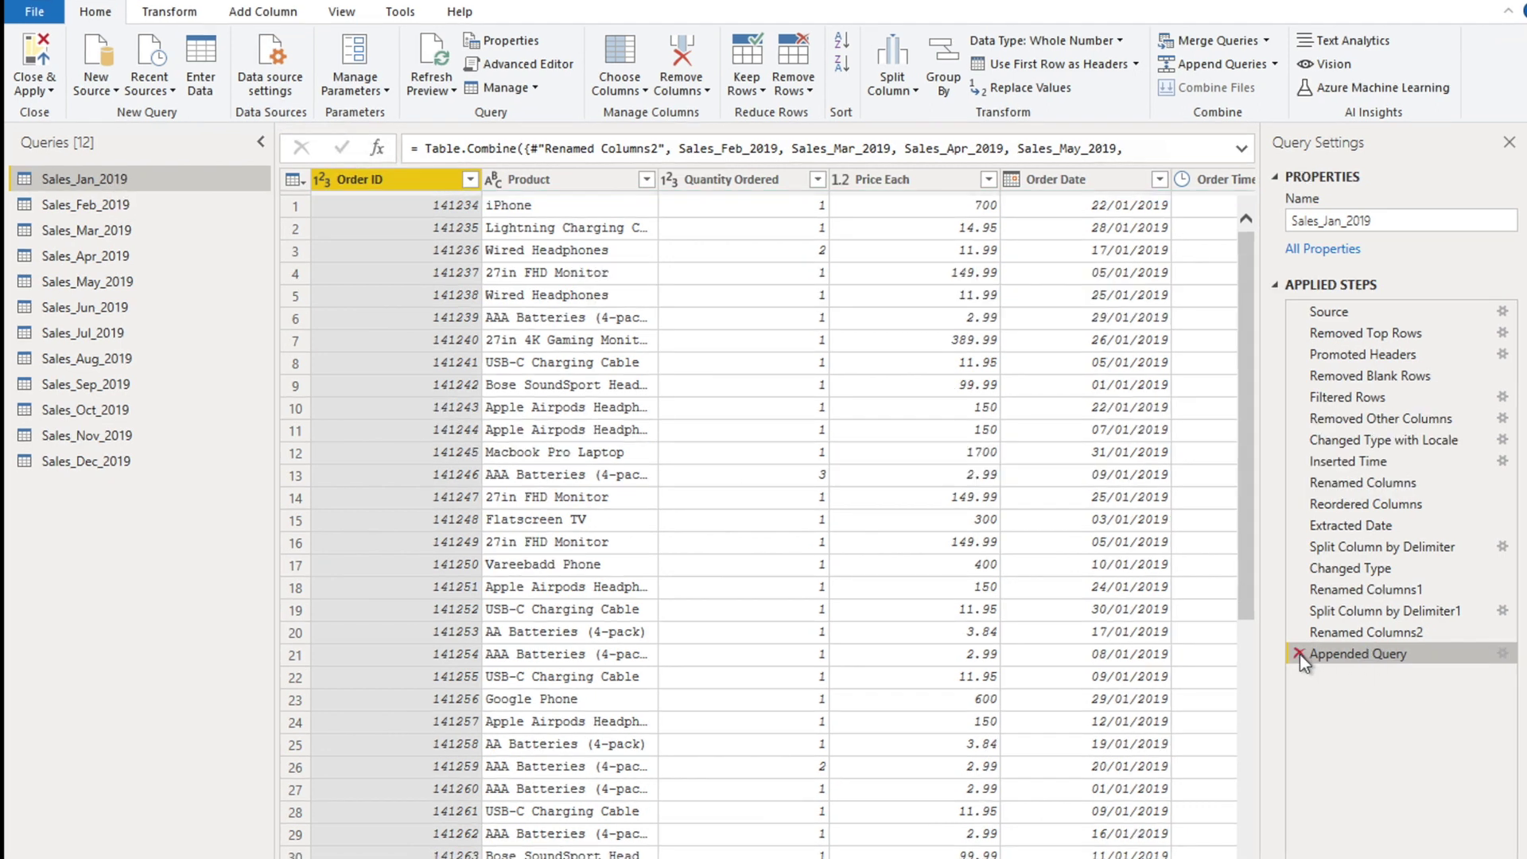
Step: Delete the Appended Query step from the Sales_Jan_2019 query
click(1300, 654)
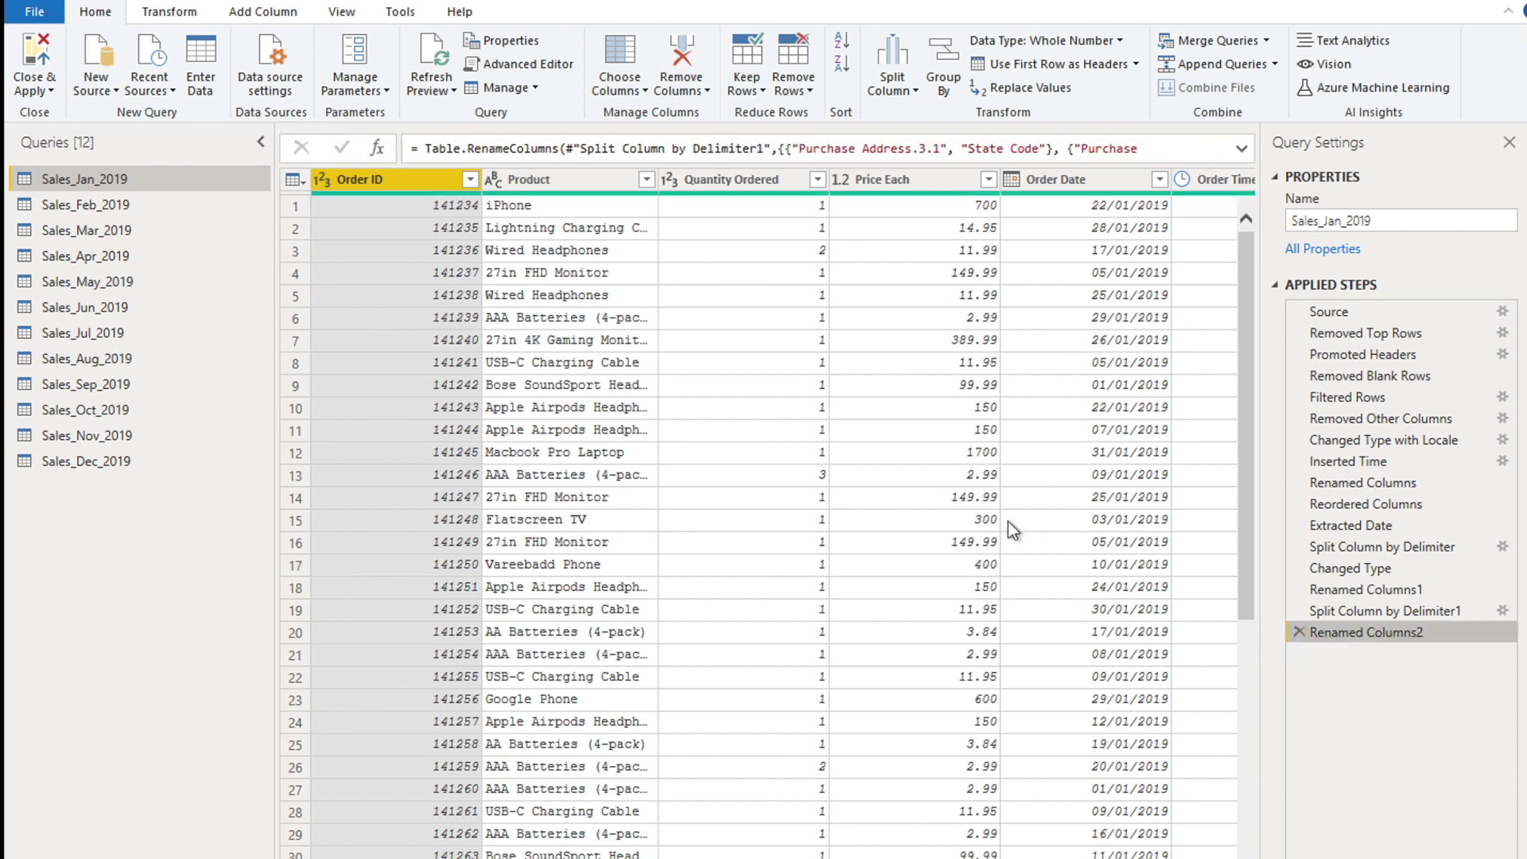
click(1101, 339)
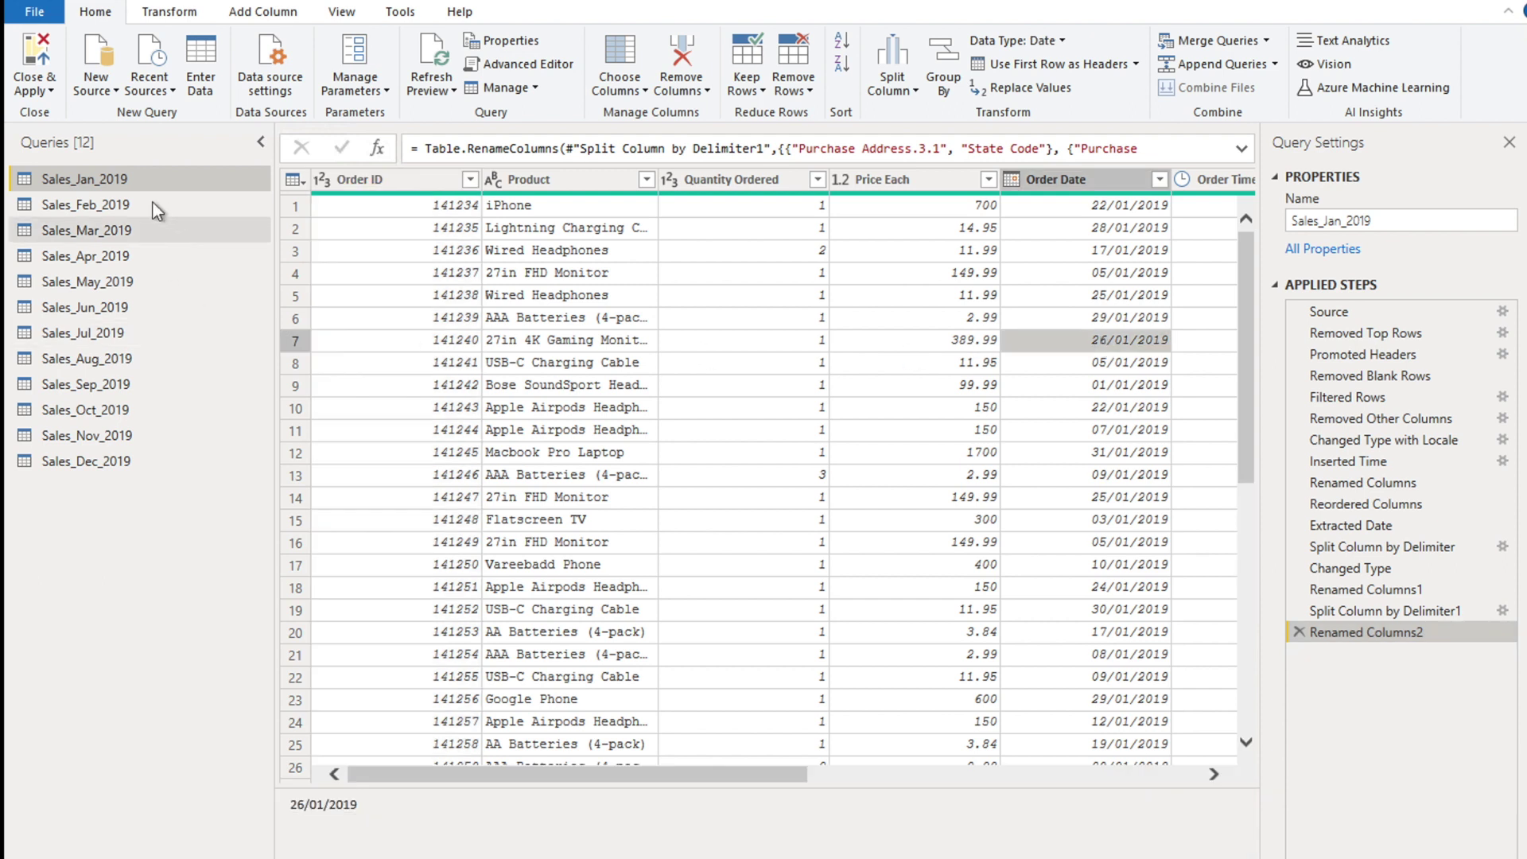
Step: Append all twelve monthly tables, Sales_Jan_2019 through Sales_Dec_2019, as a new query
click(125, 181)
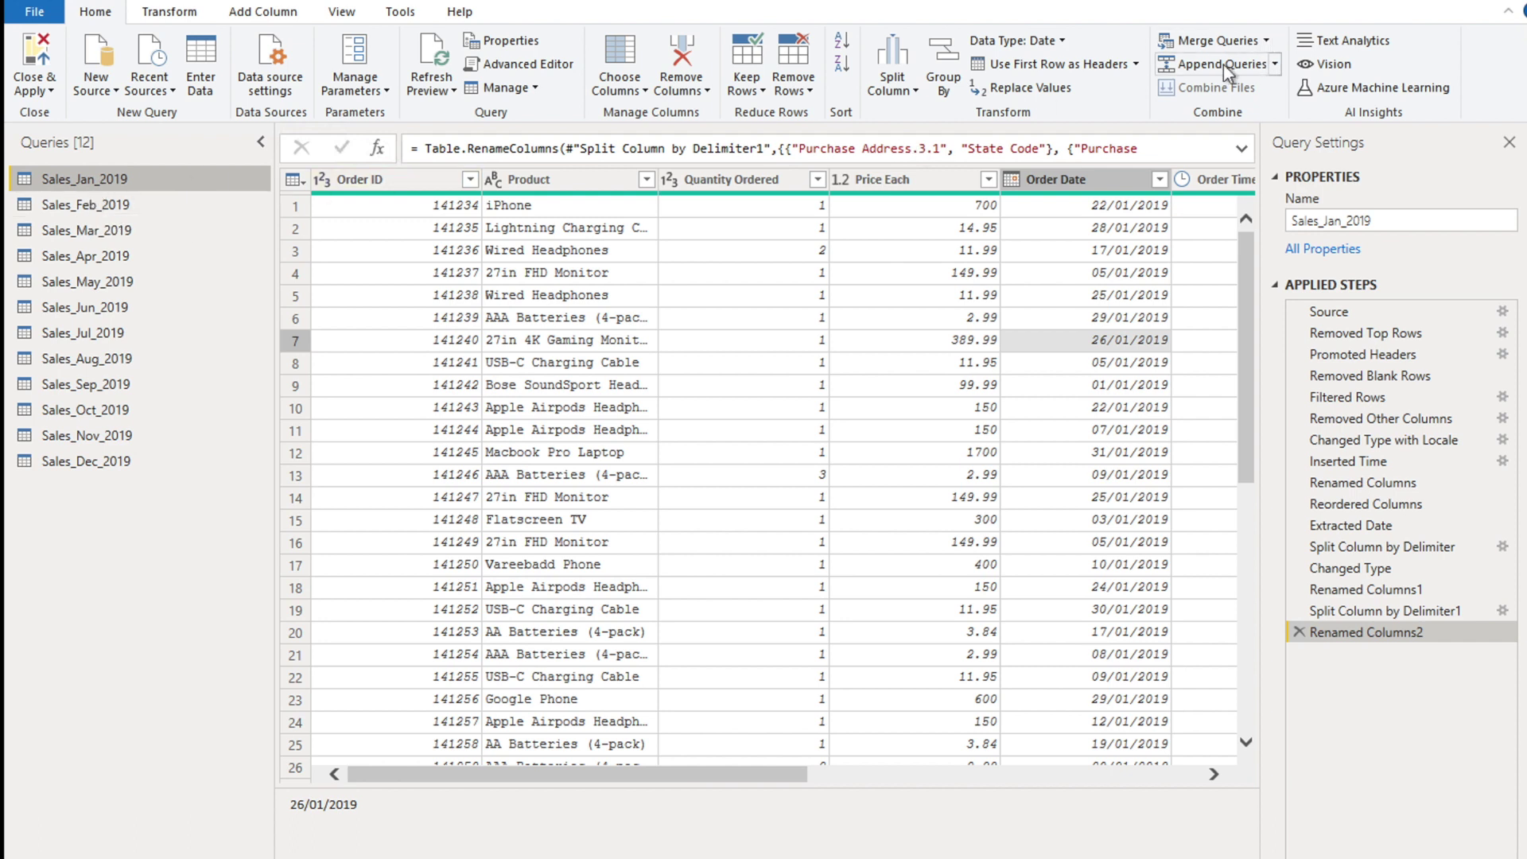
click(1273, 65)
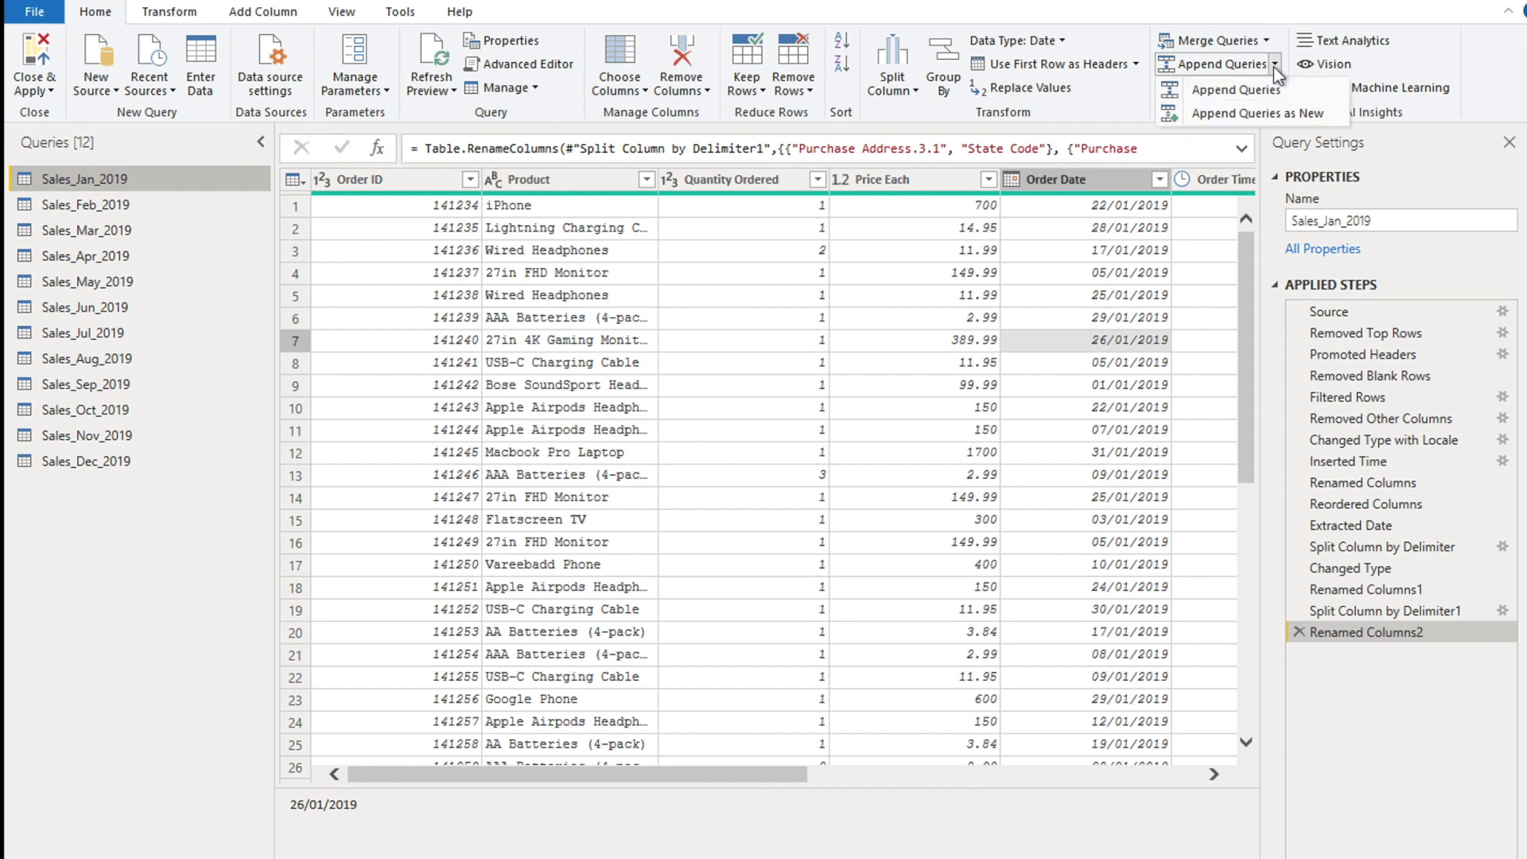
click(1256, 116)
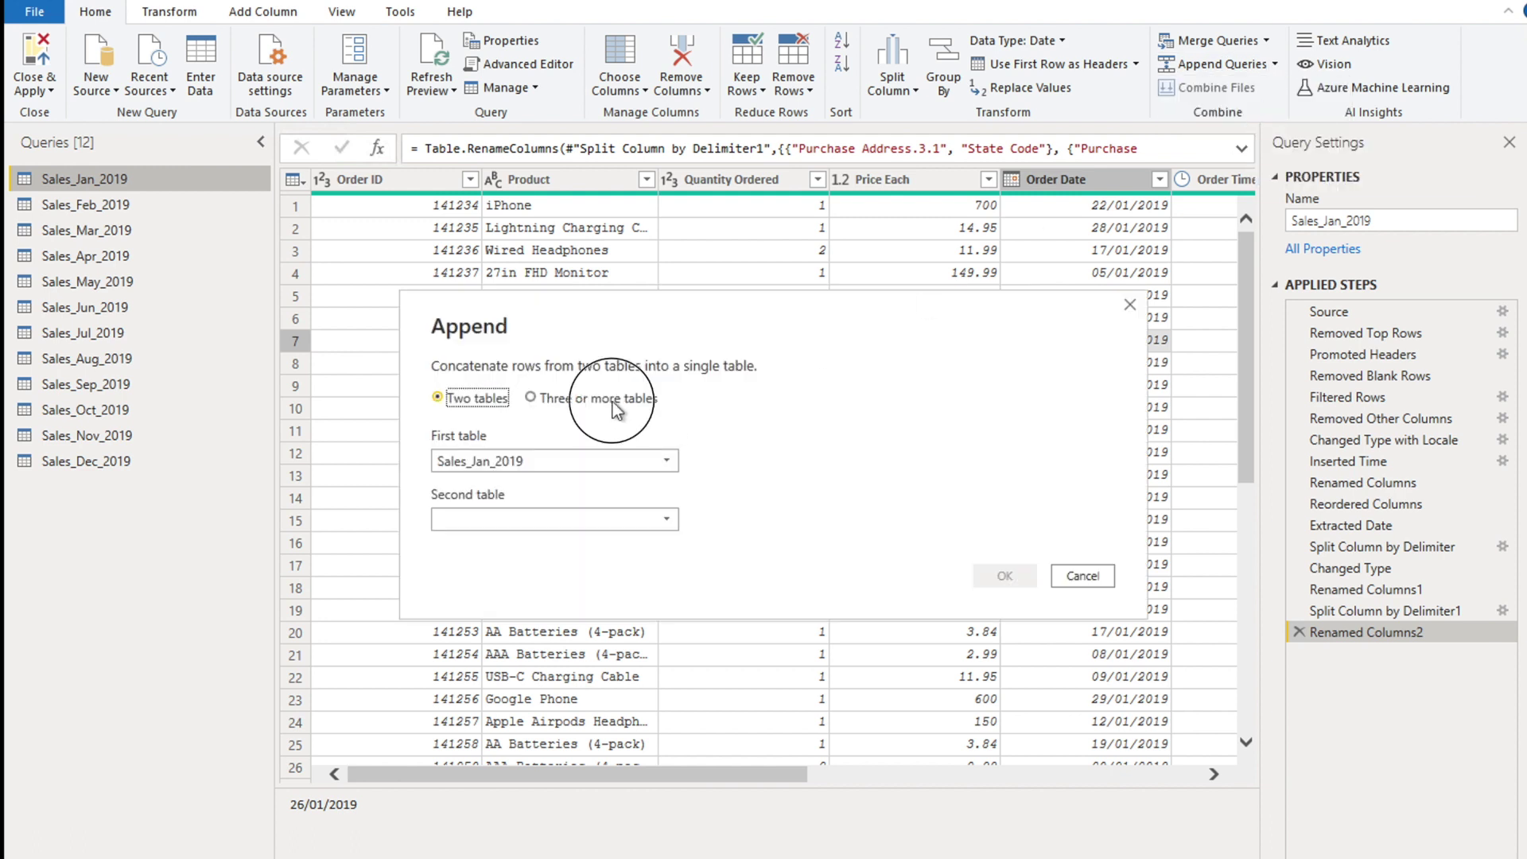
click(613, 406)
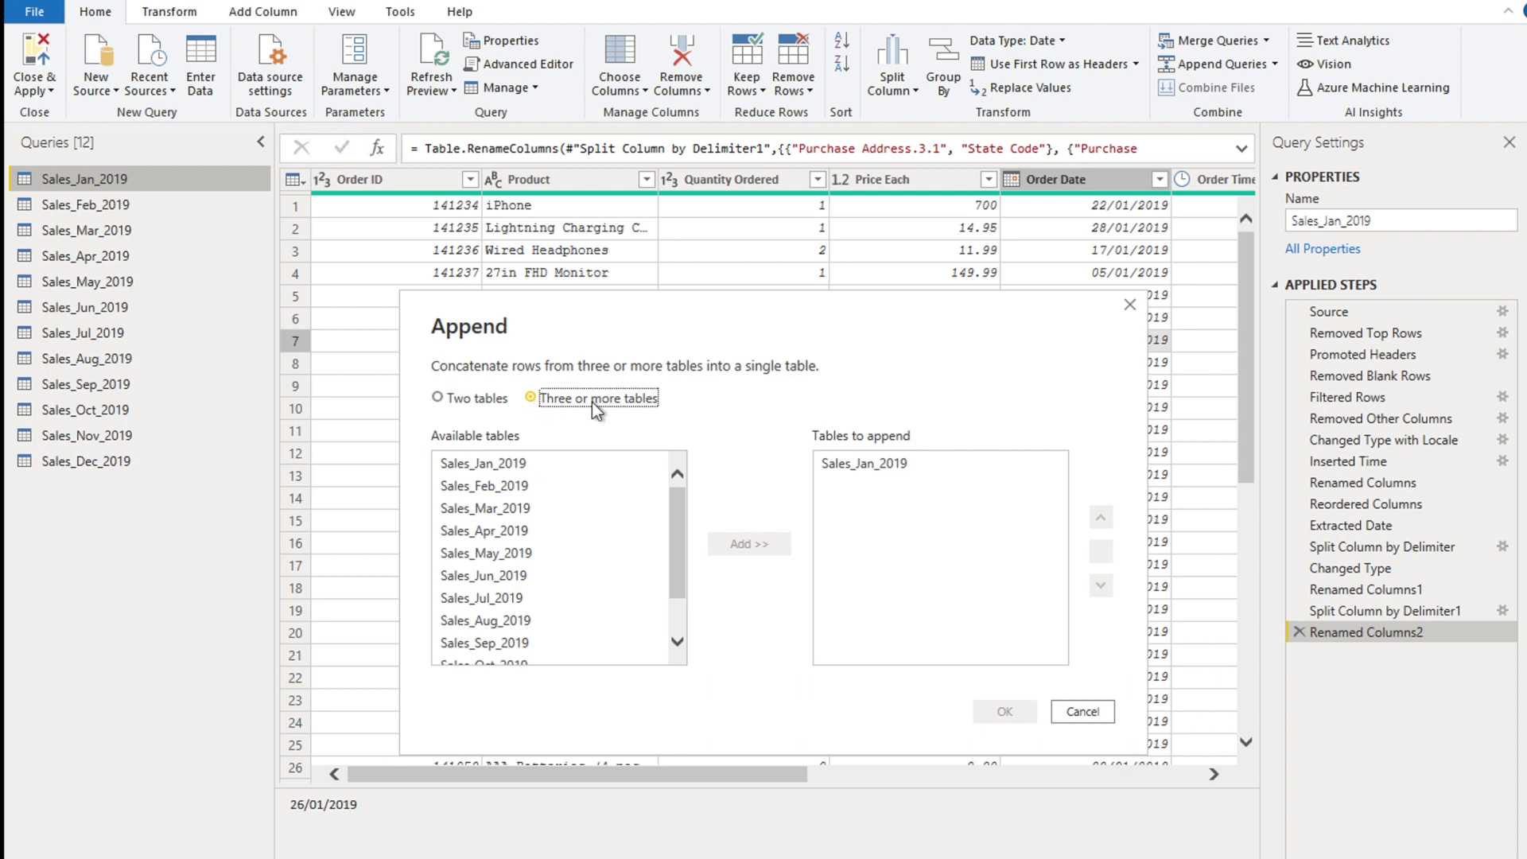
click(521, 487)
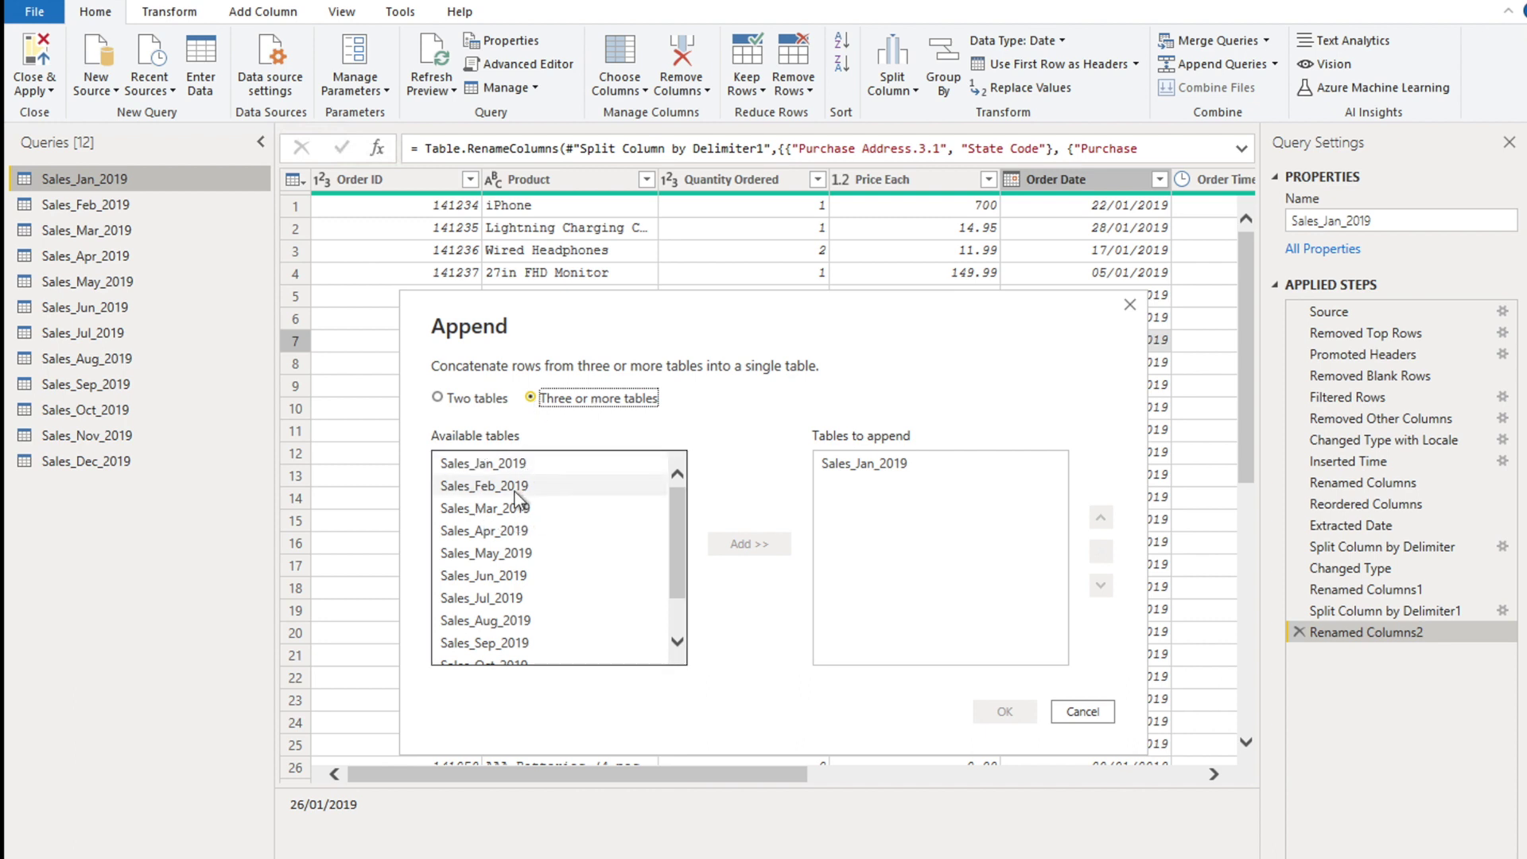
drag(677, 605, 675, 633)
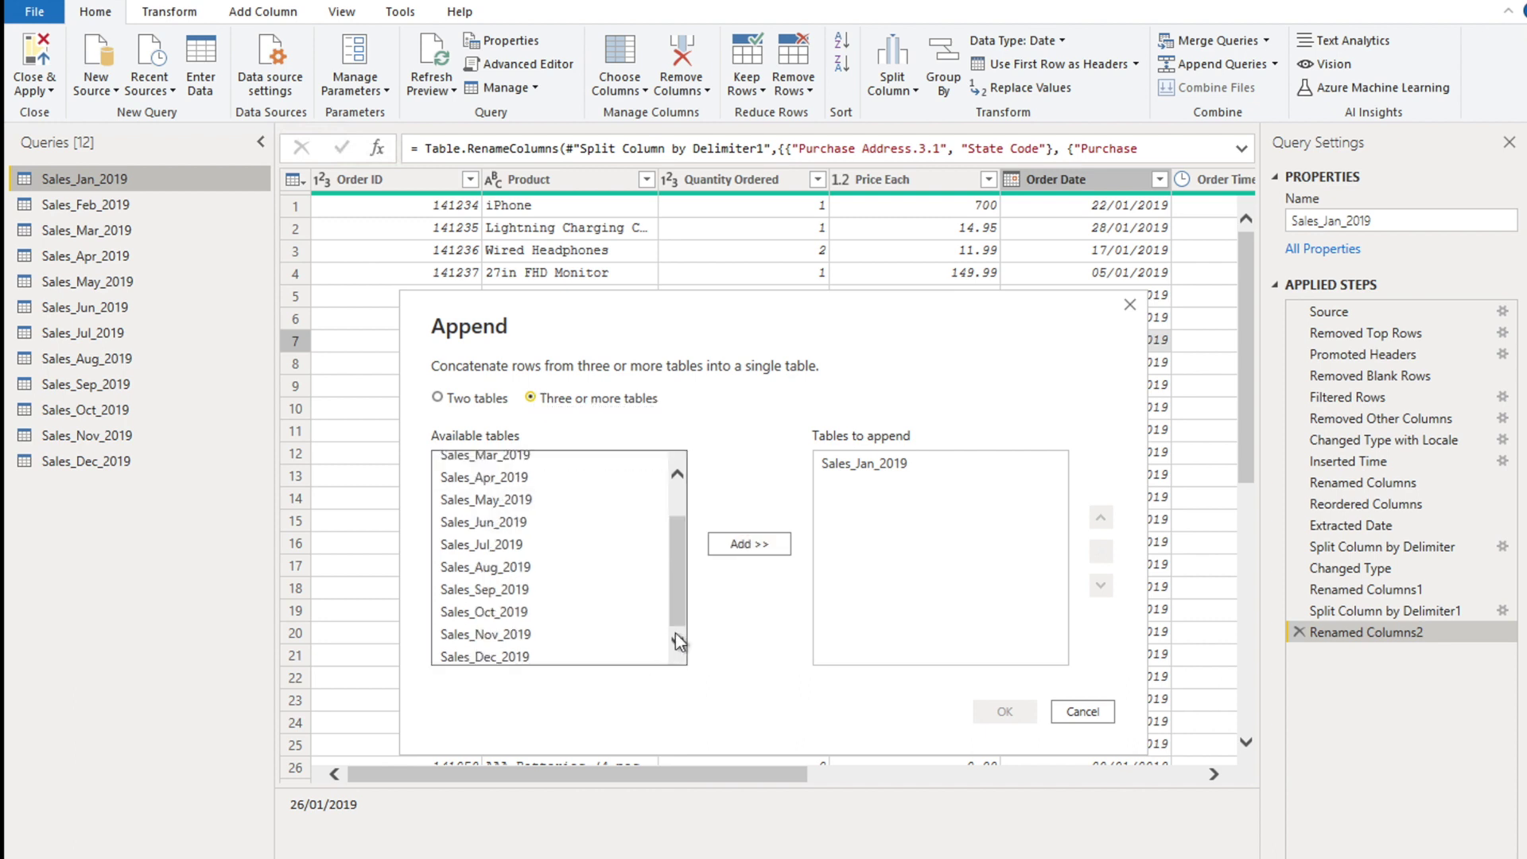
shift+click(546, 656)
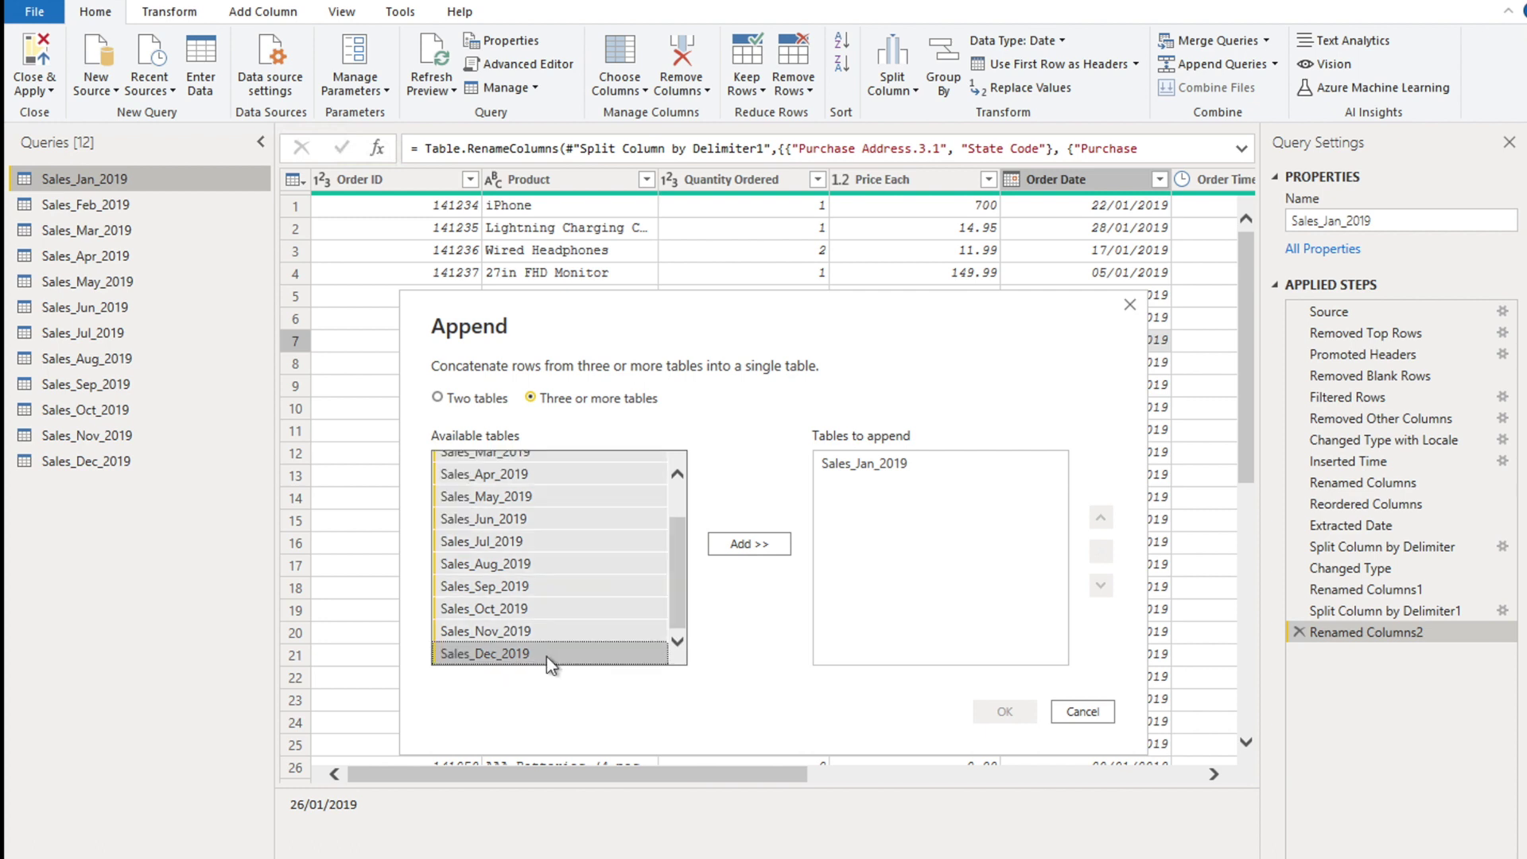
click(751, 543)
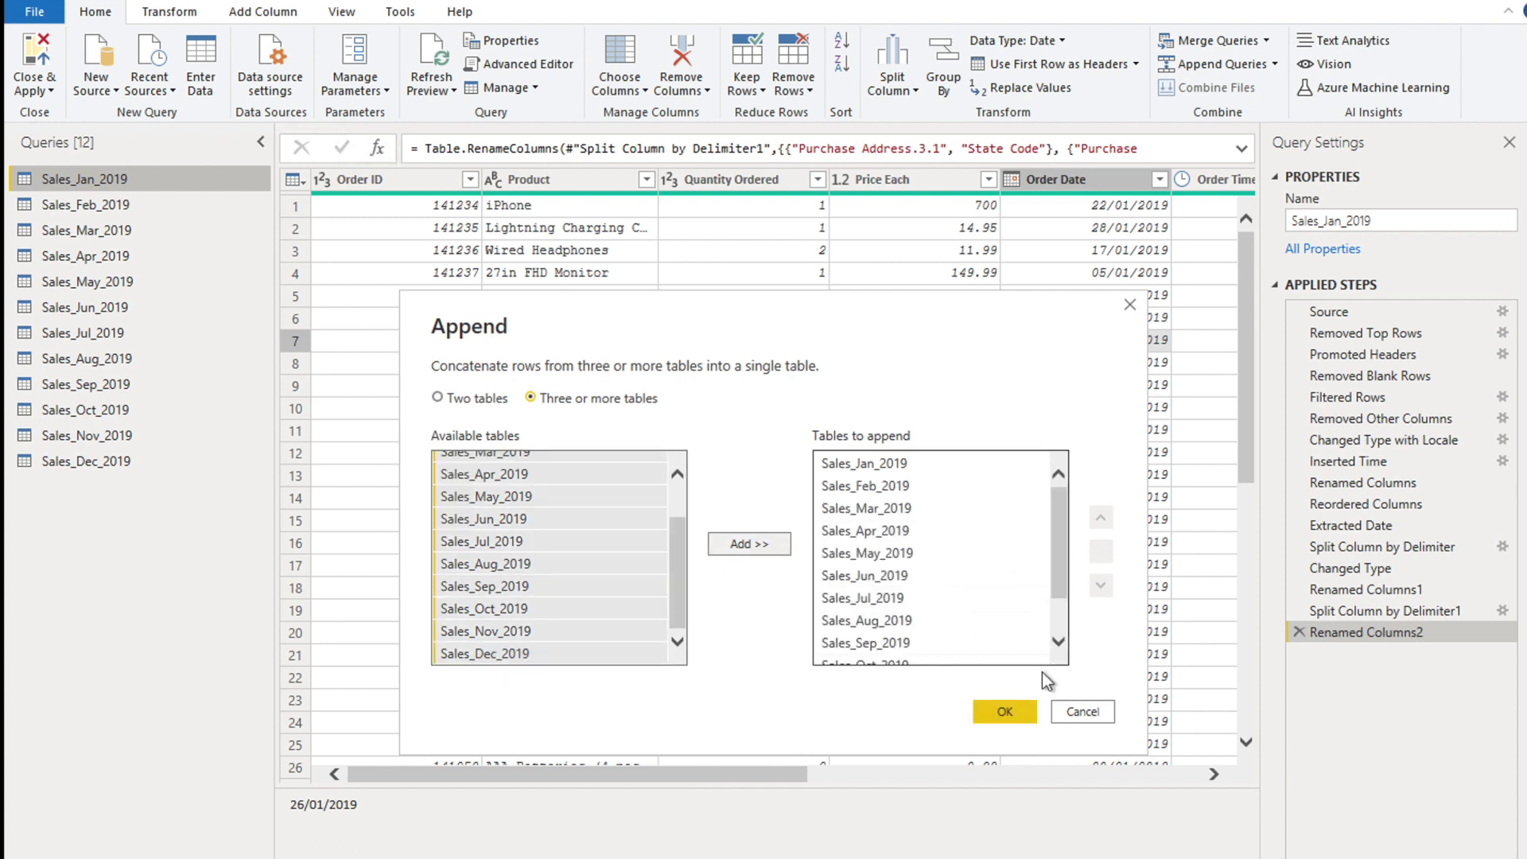
click(1004, 711)
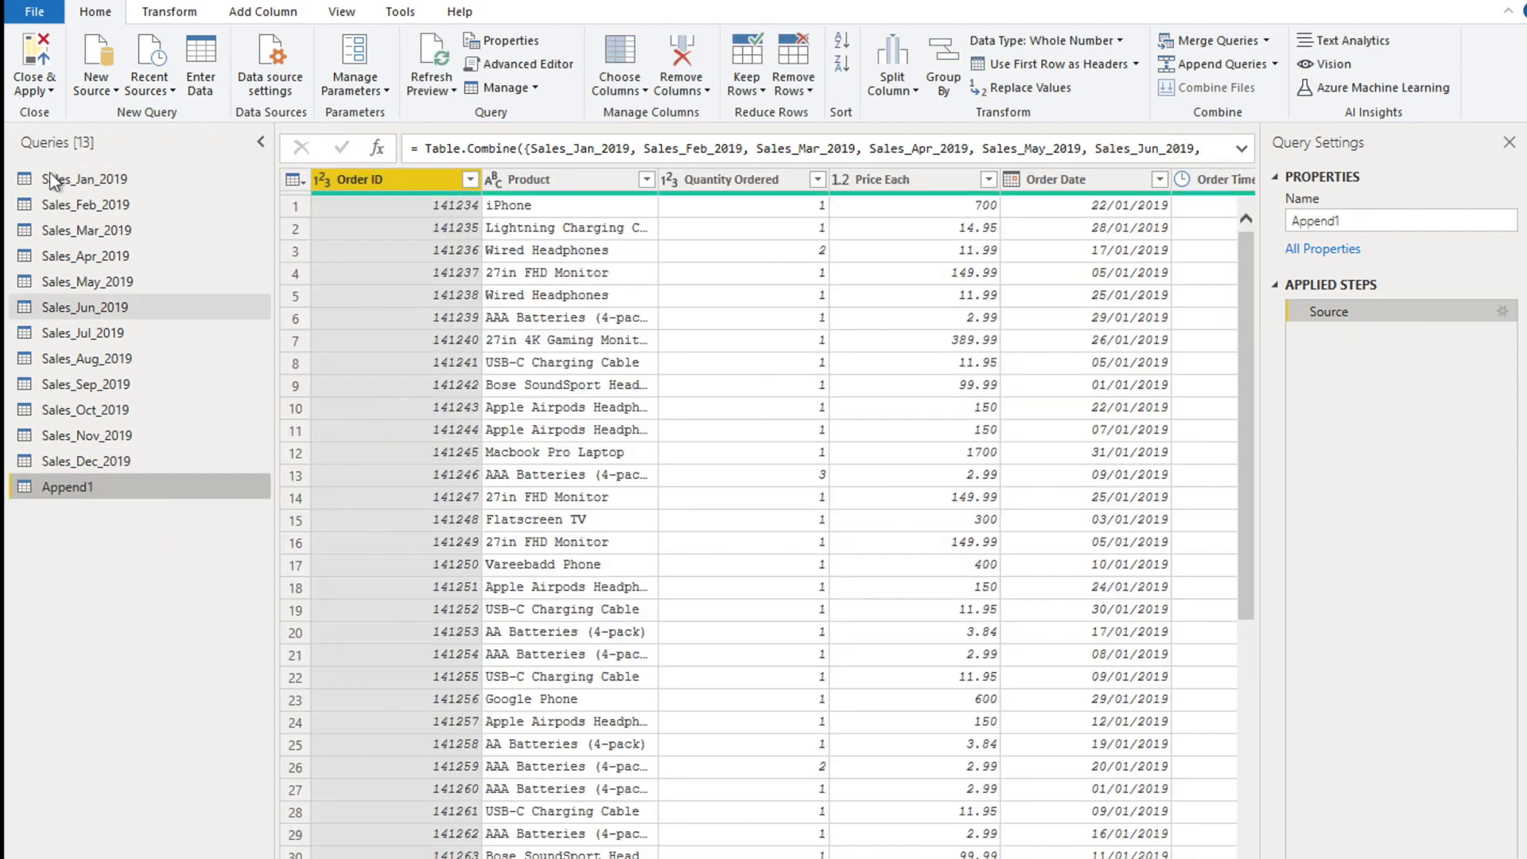
Step: Rename the new appended query Sales 2019
double_click(74, 490)
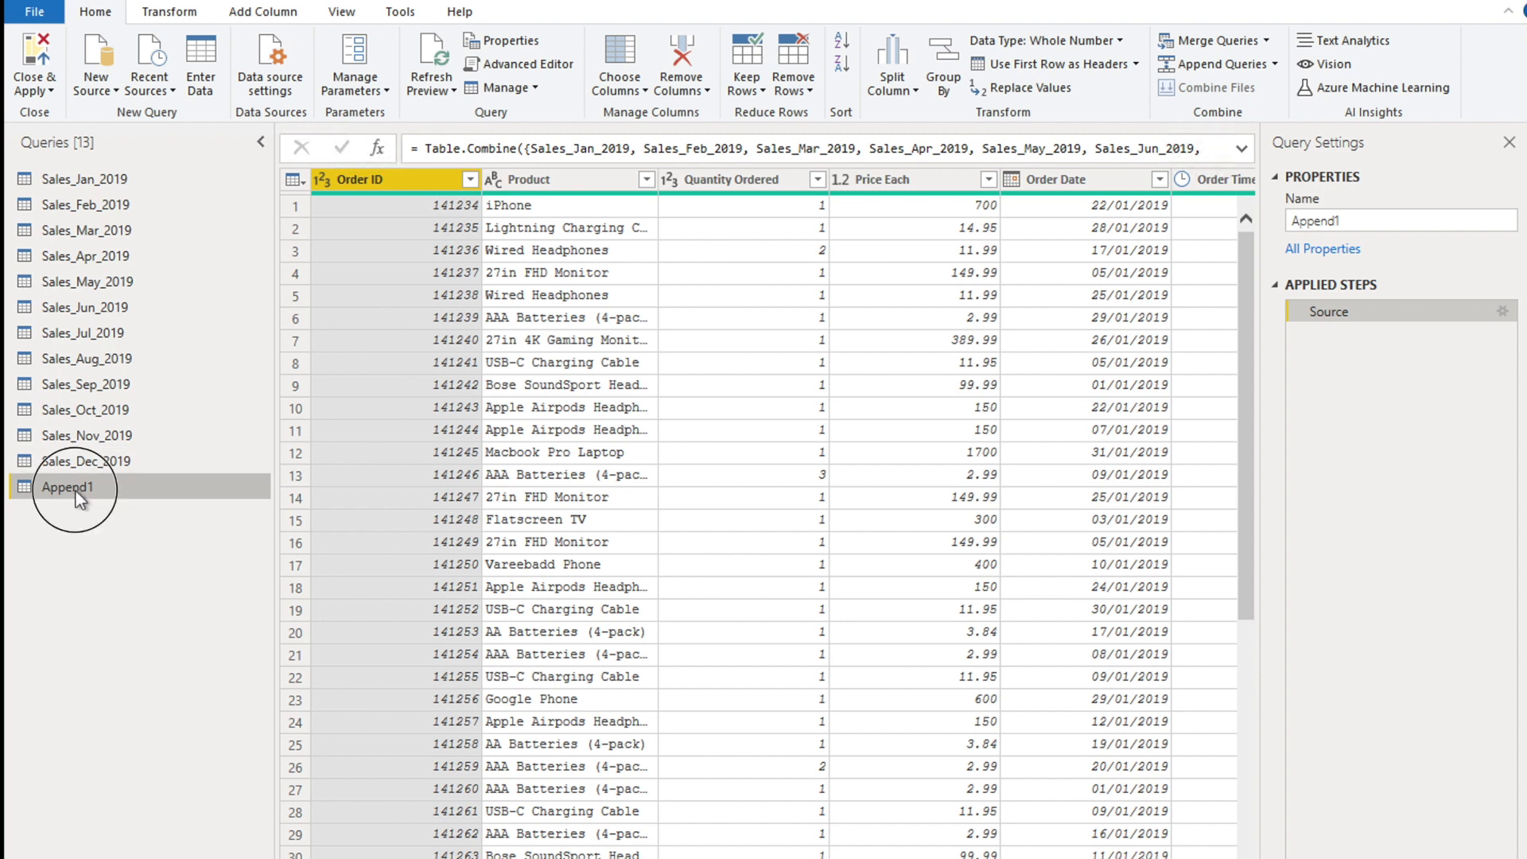
text(Sales 2019)
key(Return)
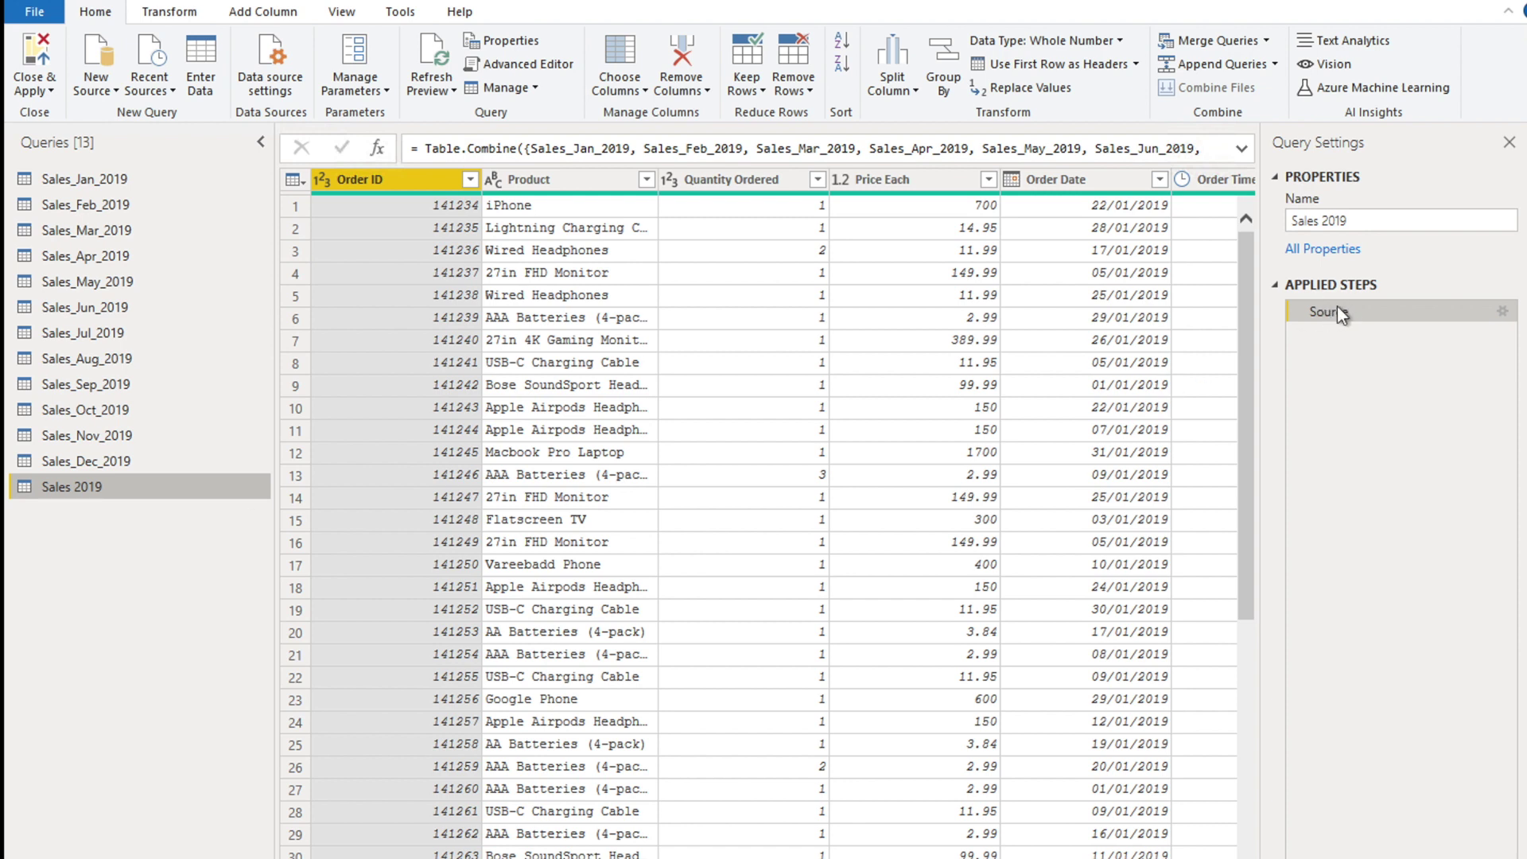
Step: Review the append settings of the Sales 2019 query's Source step without changing them
click(1502, 311)
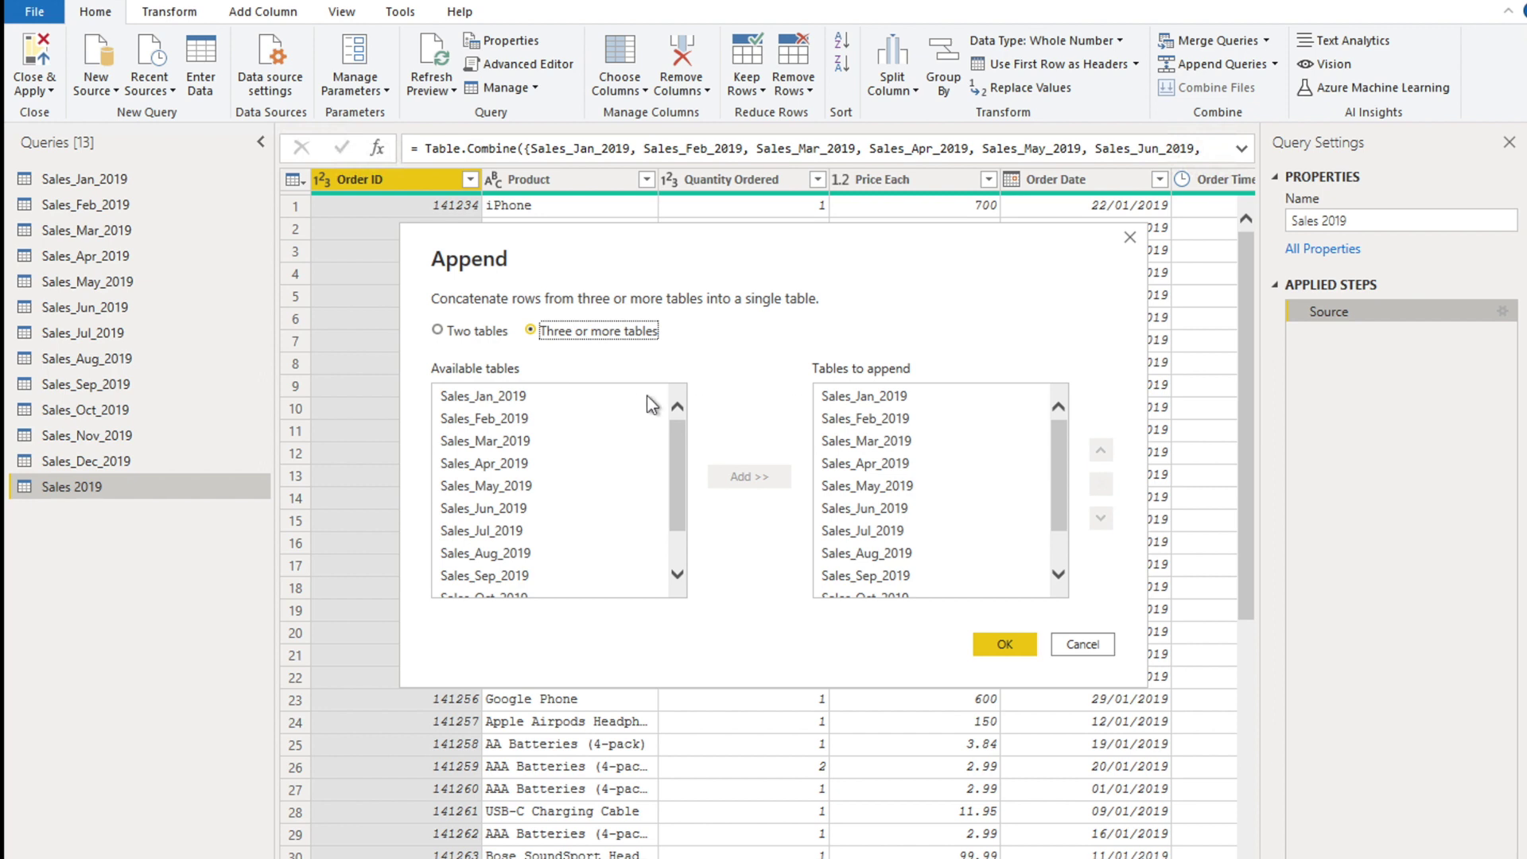
click(1083, 645)
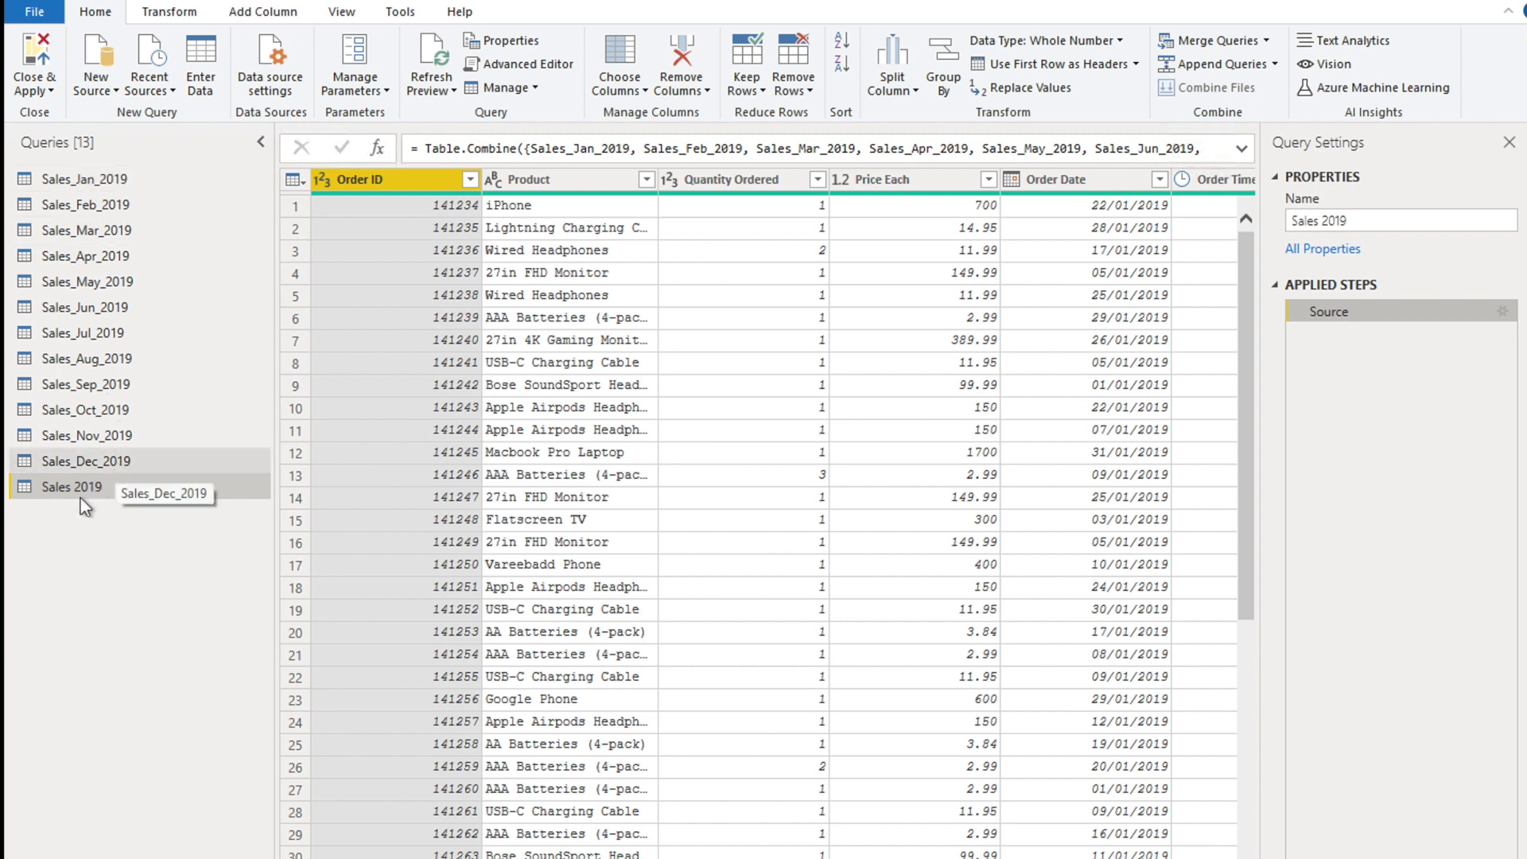
Step: Disable loading into the report for the Sales_Jan_2019 and Sales_Feb_2019 queries, accepting the possible data loss
right_click(104, 188)
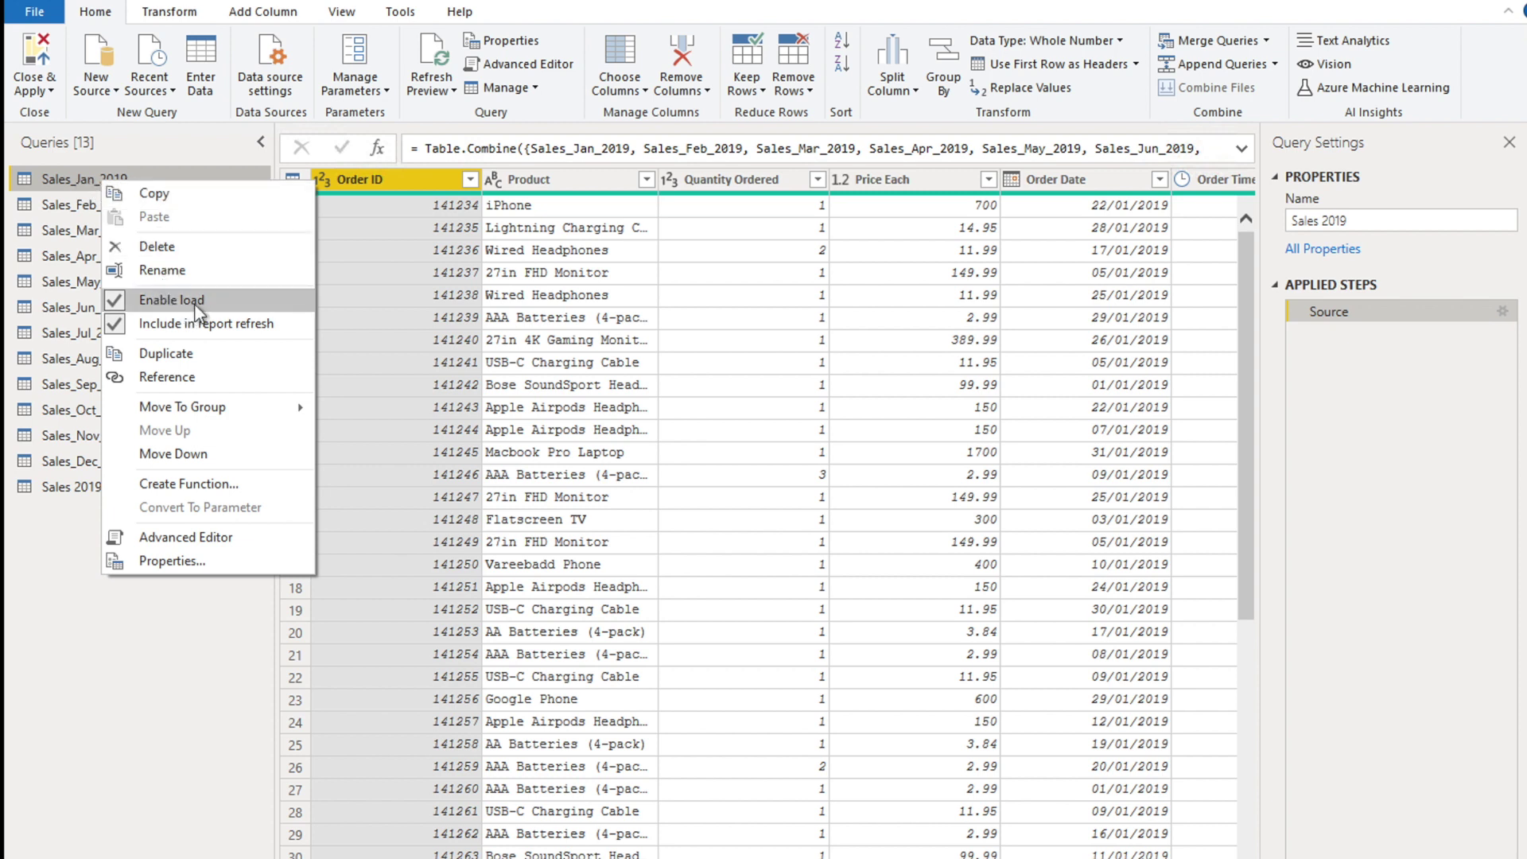
click(141, 305)
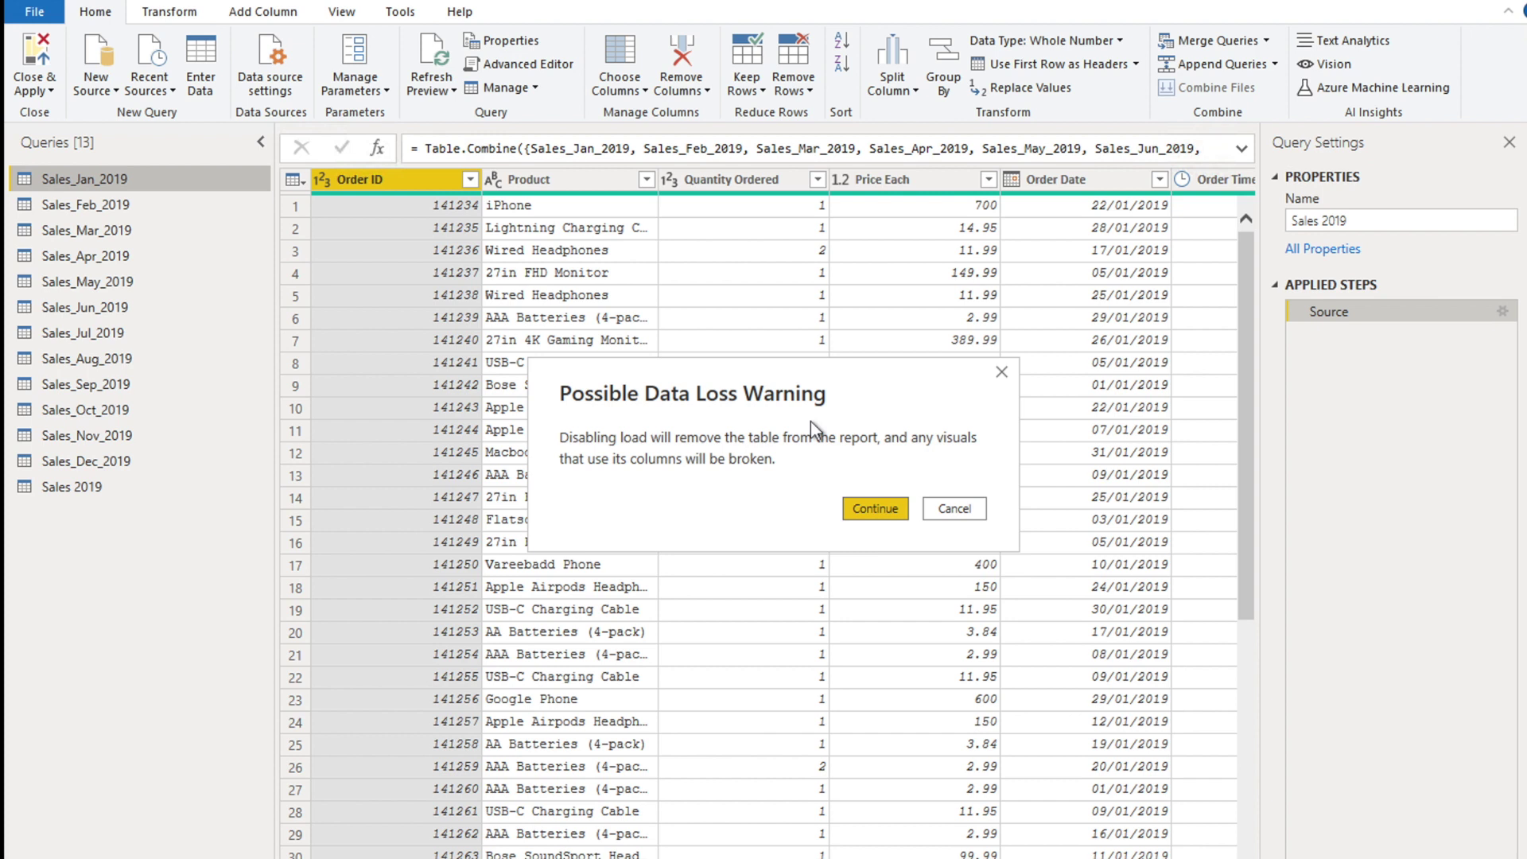
click(872, 509)
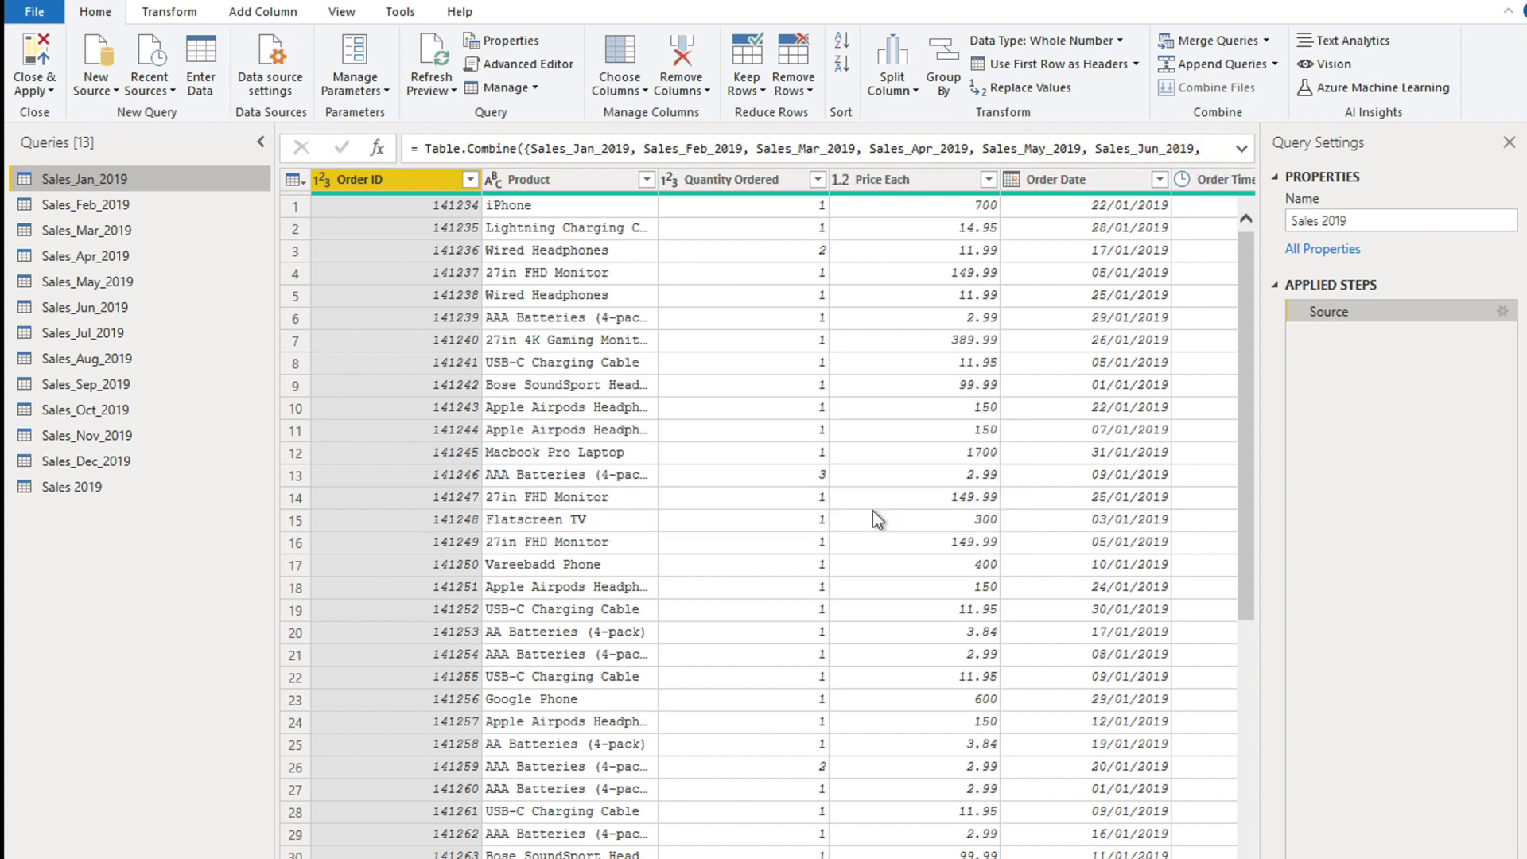
right_click(110, 207)
click(179, 327)
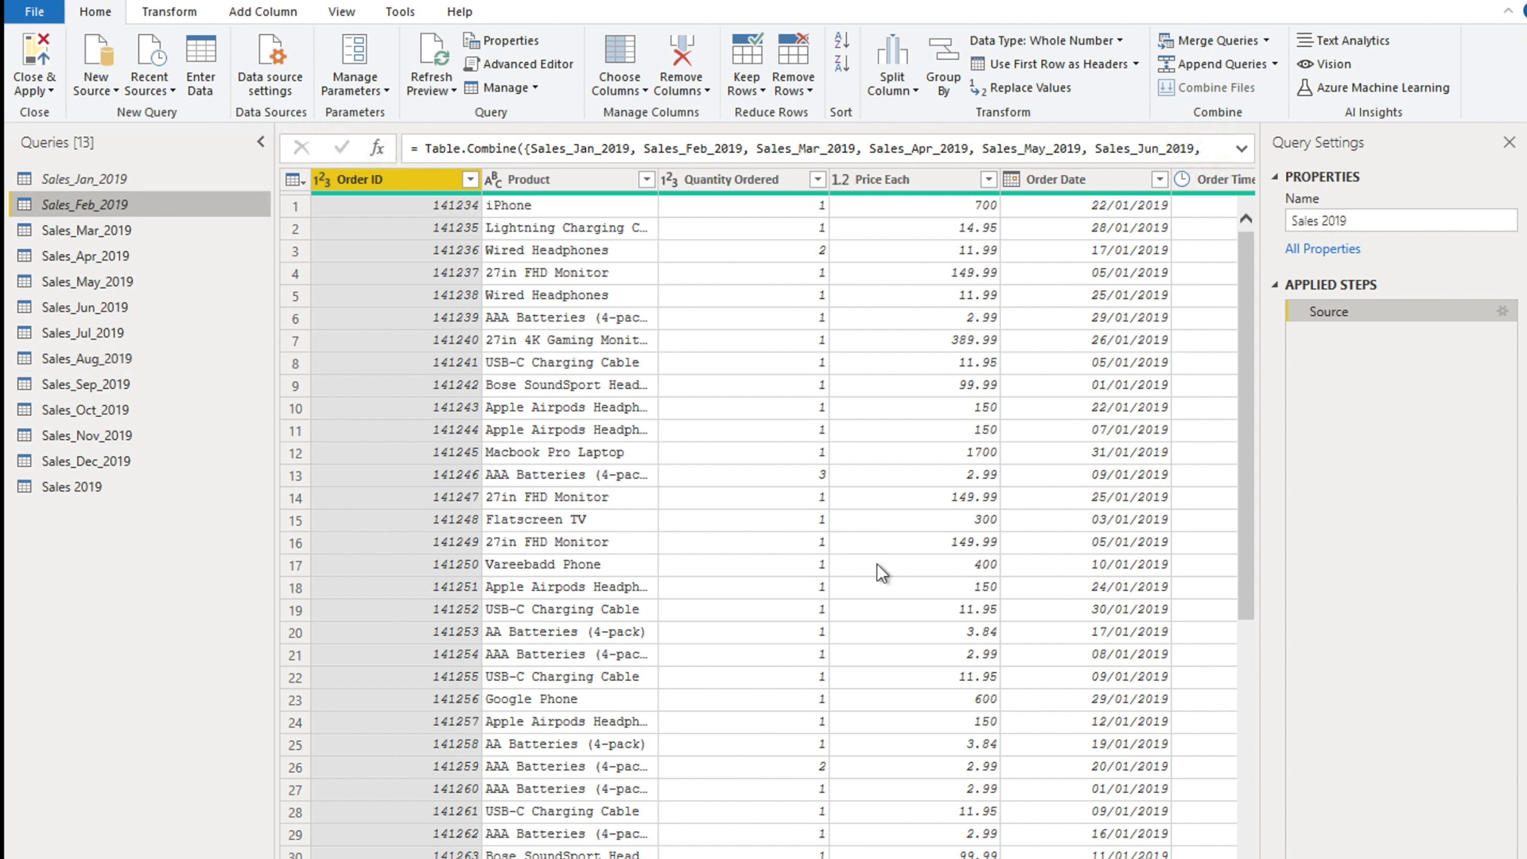
Step: Disable loading into the report for the Sales_Mar_2019, Sales_Apr_2019 and Sales_May_2019 queries
click(119, 230)
right_click(119, 230)
click(183, 348)
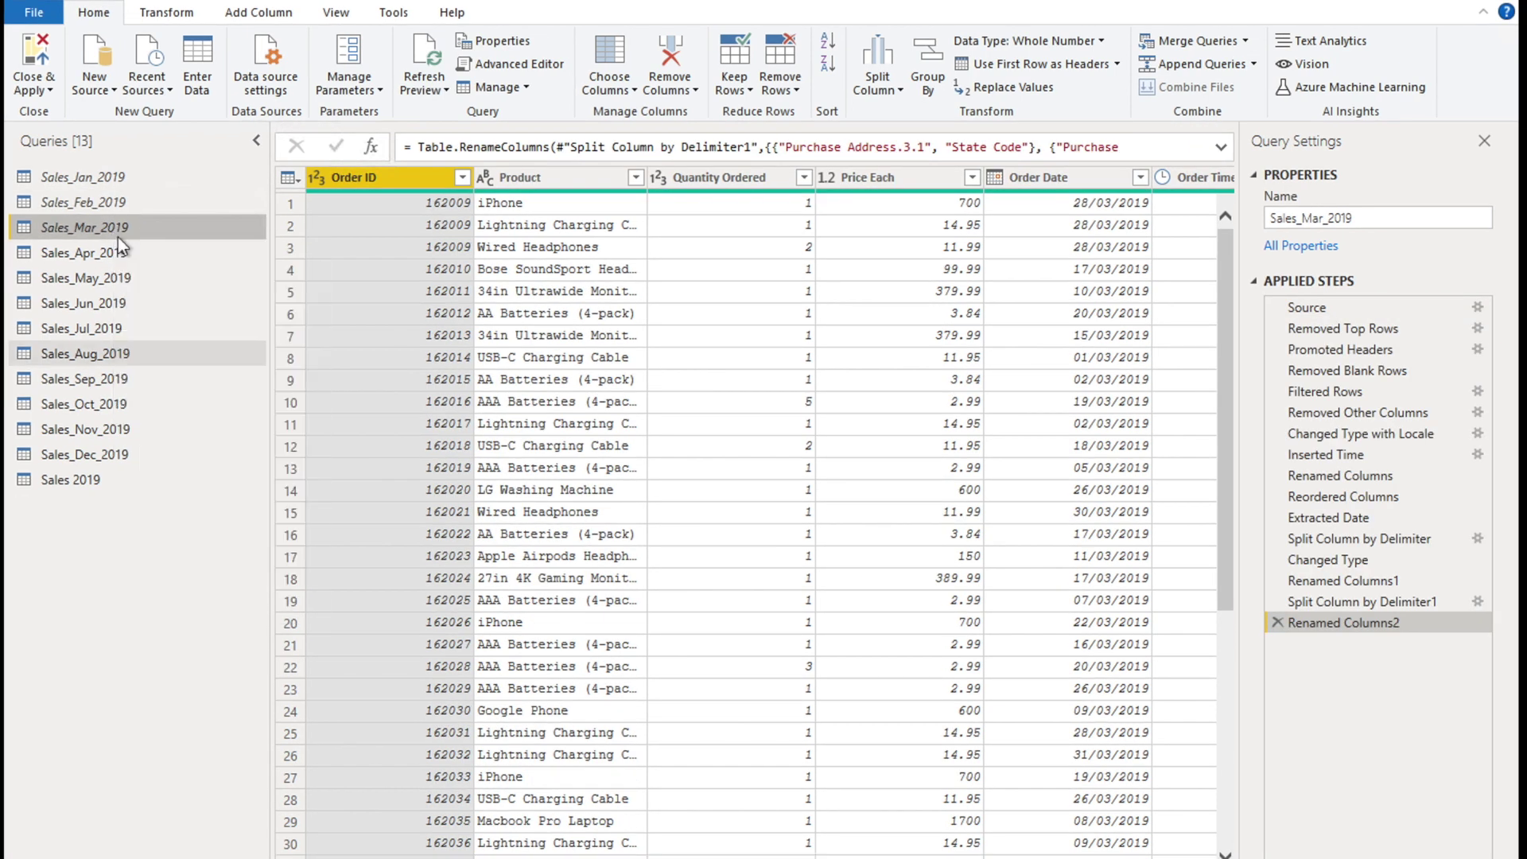
right_click(120, 255)
click(183, 373)
right_click(119, 282)
click(183, 399)
Step: Disable loading into the report for the remaining monthly queries, Sales_Jun_2019 through Sales_Dec_2019
right_click(124, 334)
click(191, 451)
click(79, 353)
shift+click(80, 454)
right_click(119, 454)
click(195, 571)
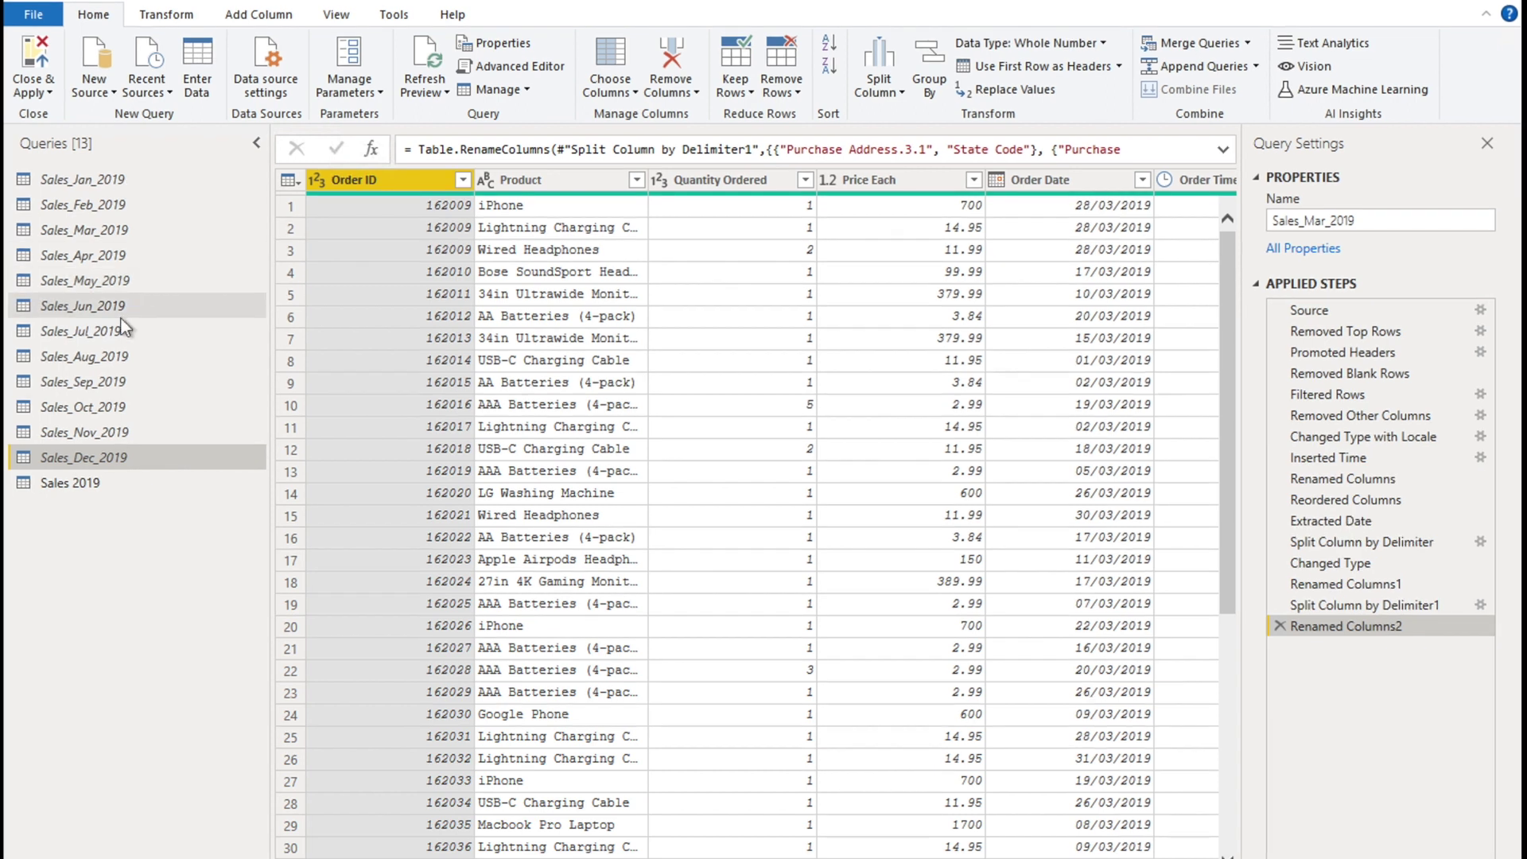
Step: Create a new query group named Source Queries
right_click(118, 530)
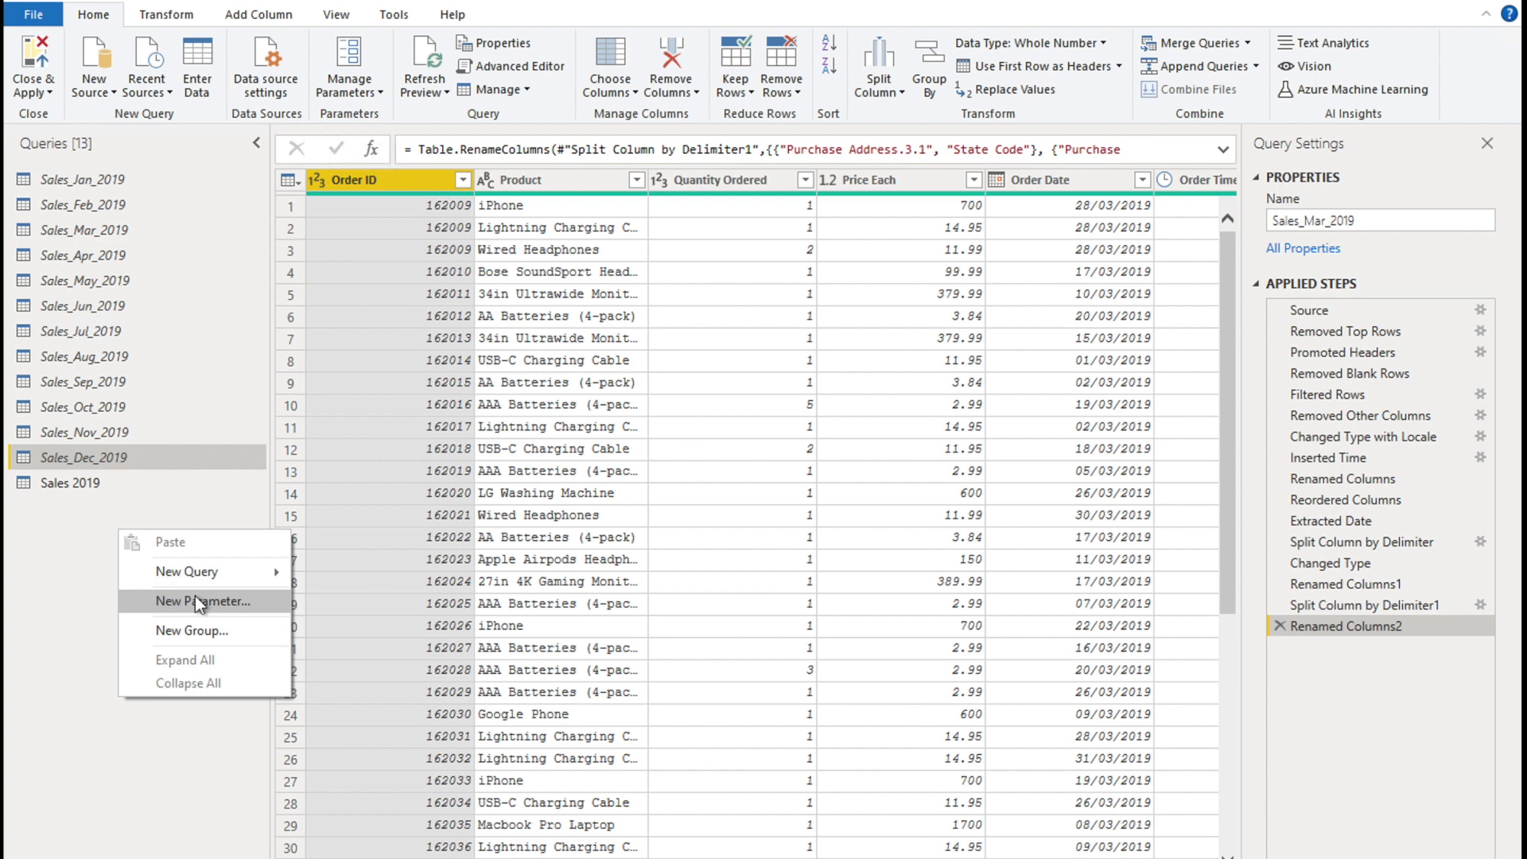
click(199, 630)
text(Source Quer)
key(BackSpace)
text(eriew)
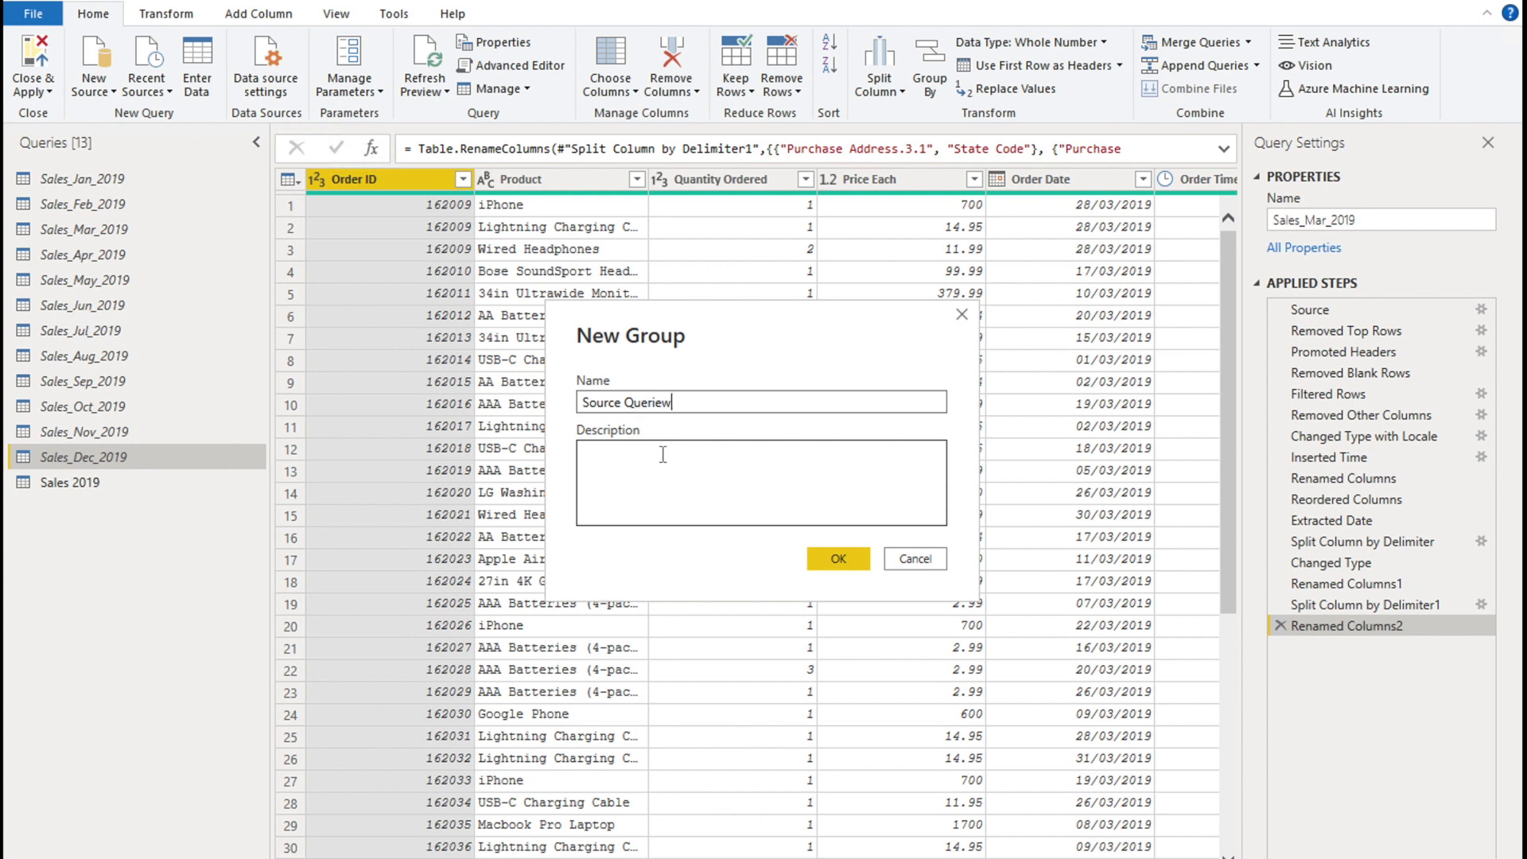
key(BackSpace)
text(s)
click(838, 560)
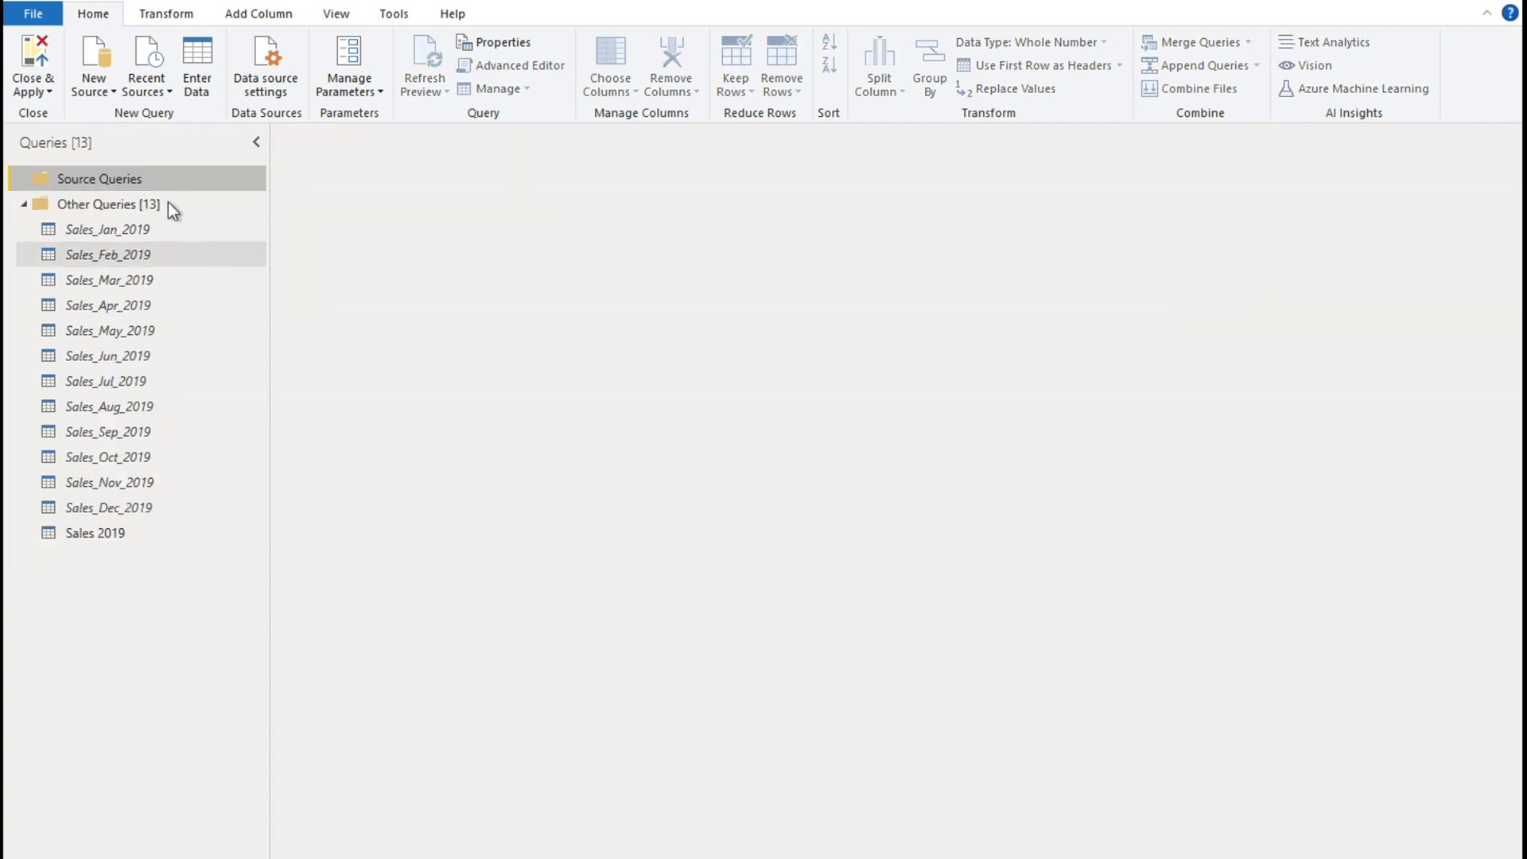
Step: Move the twelve monthly queries, Sales_Jan_2019 through Sales_Dec_2019, into the Source Queries group
click(132, 230)
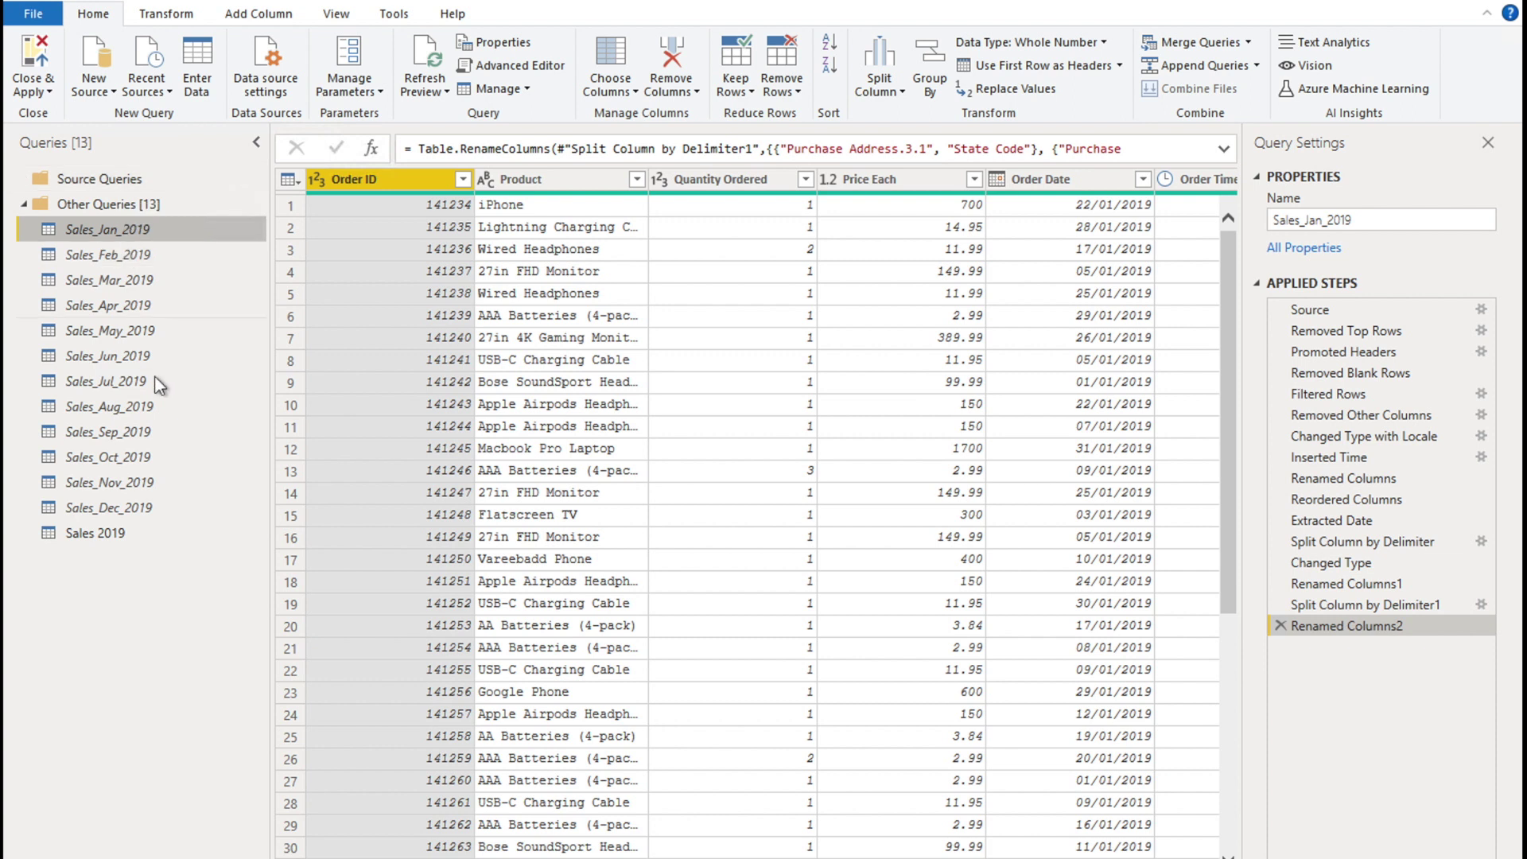
click(137, 515)
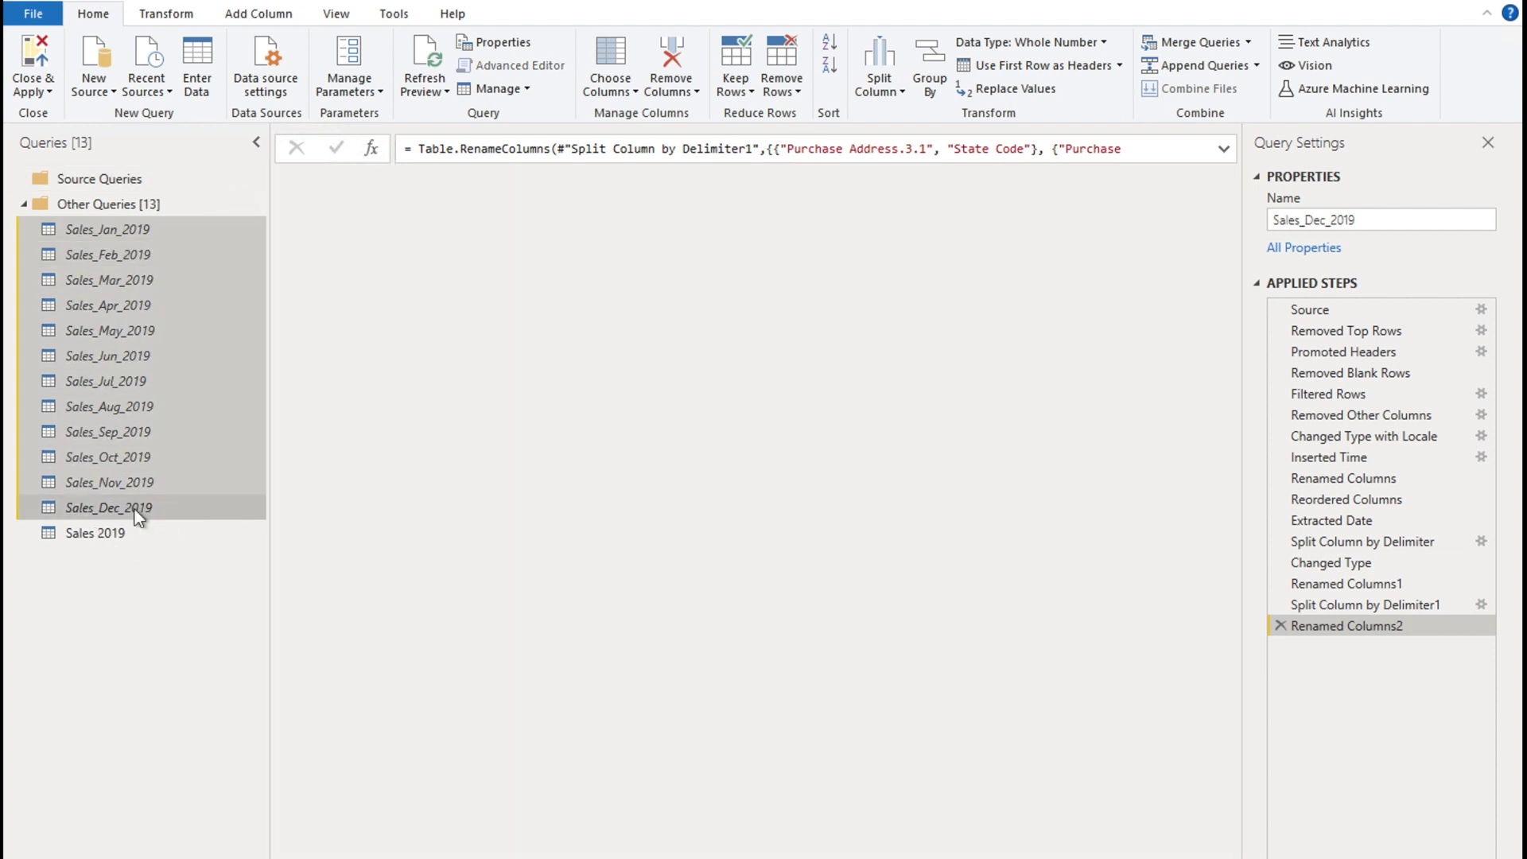
drag(127, 227, 137, 180)
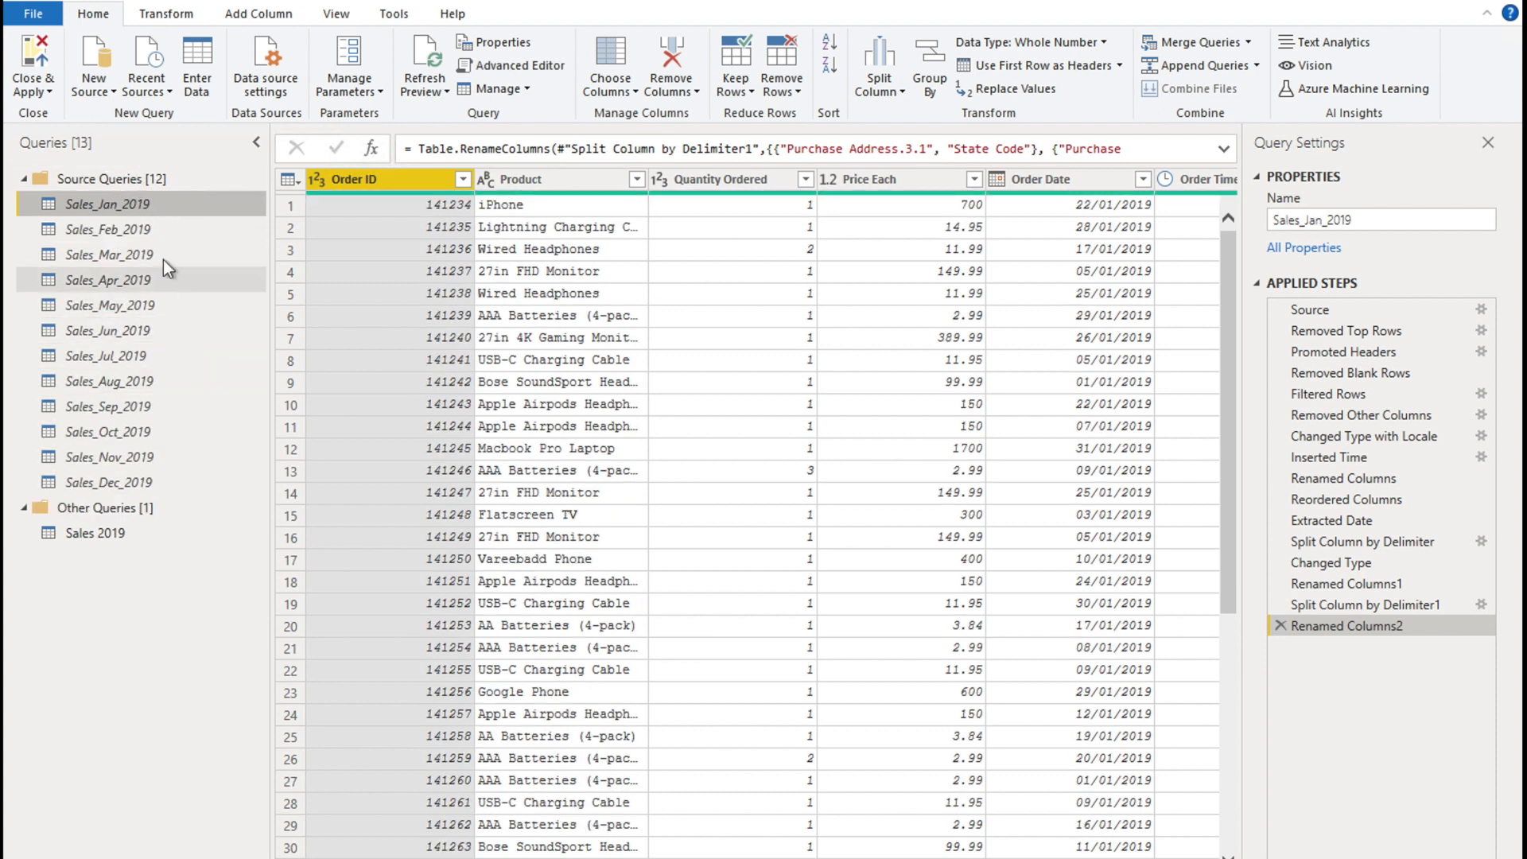
Step: Create a query group named Data Model and move the Sales 2019 query into it
right_click(121, 608)
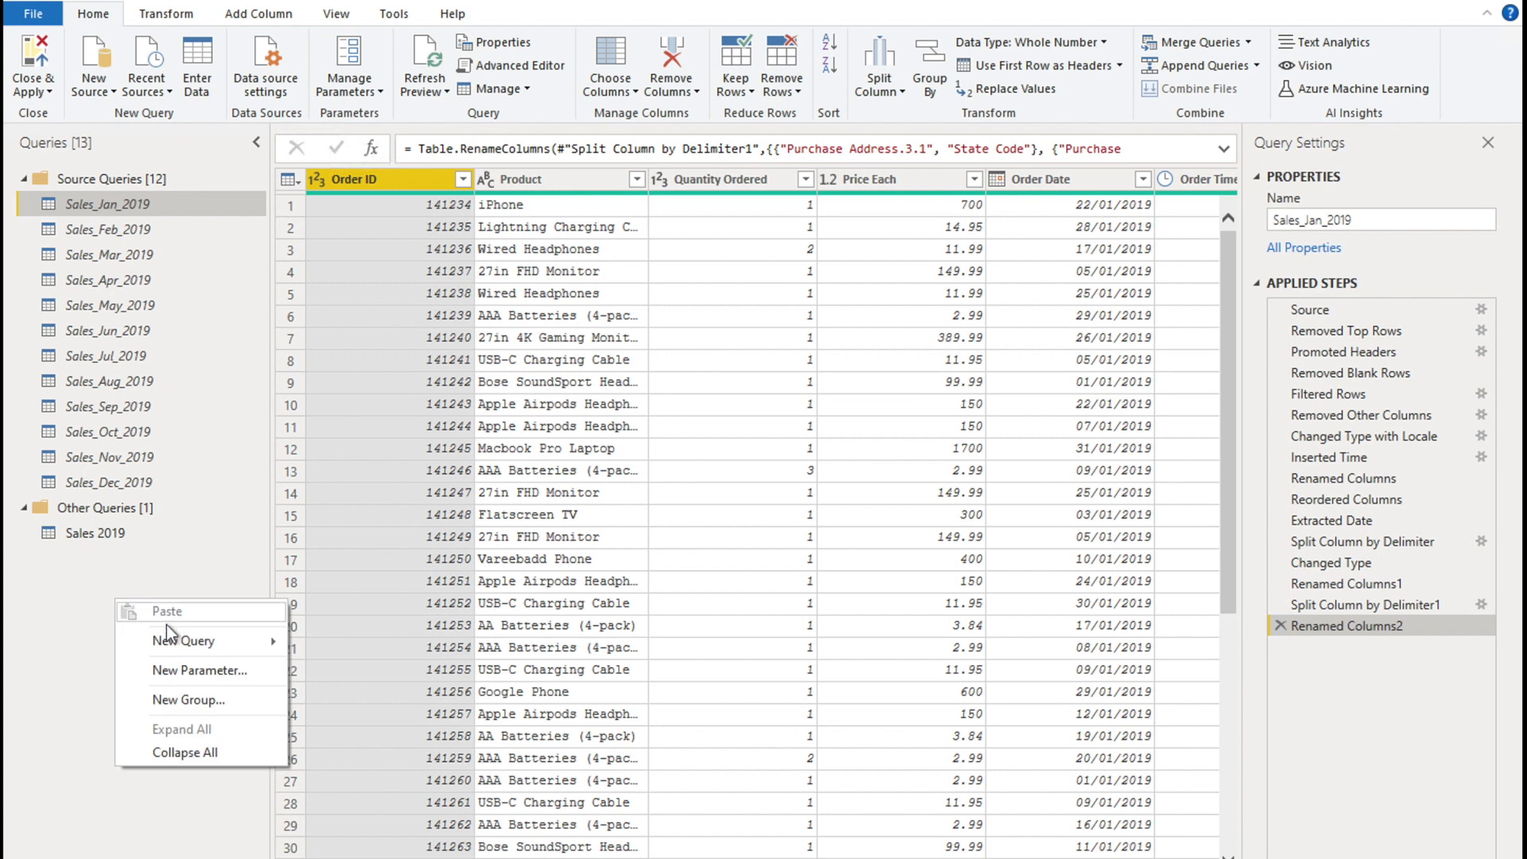
click(181, 699)
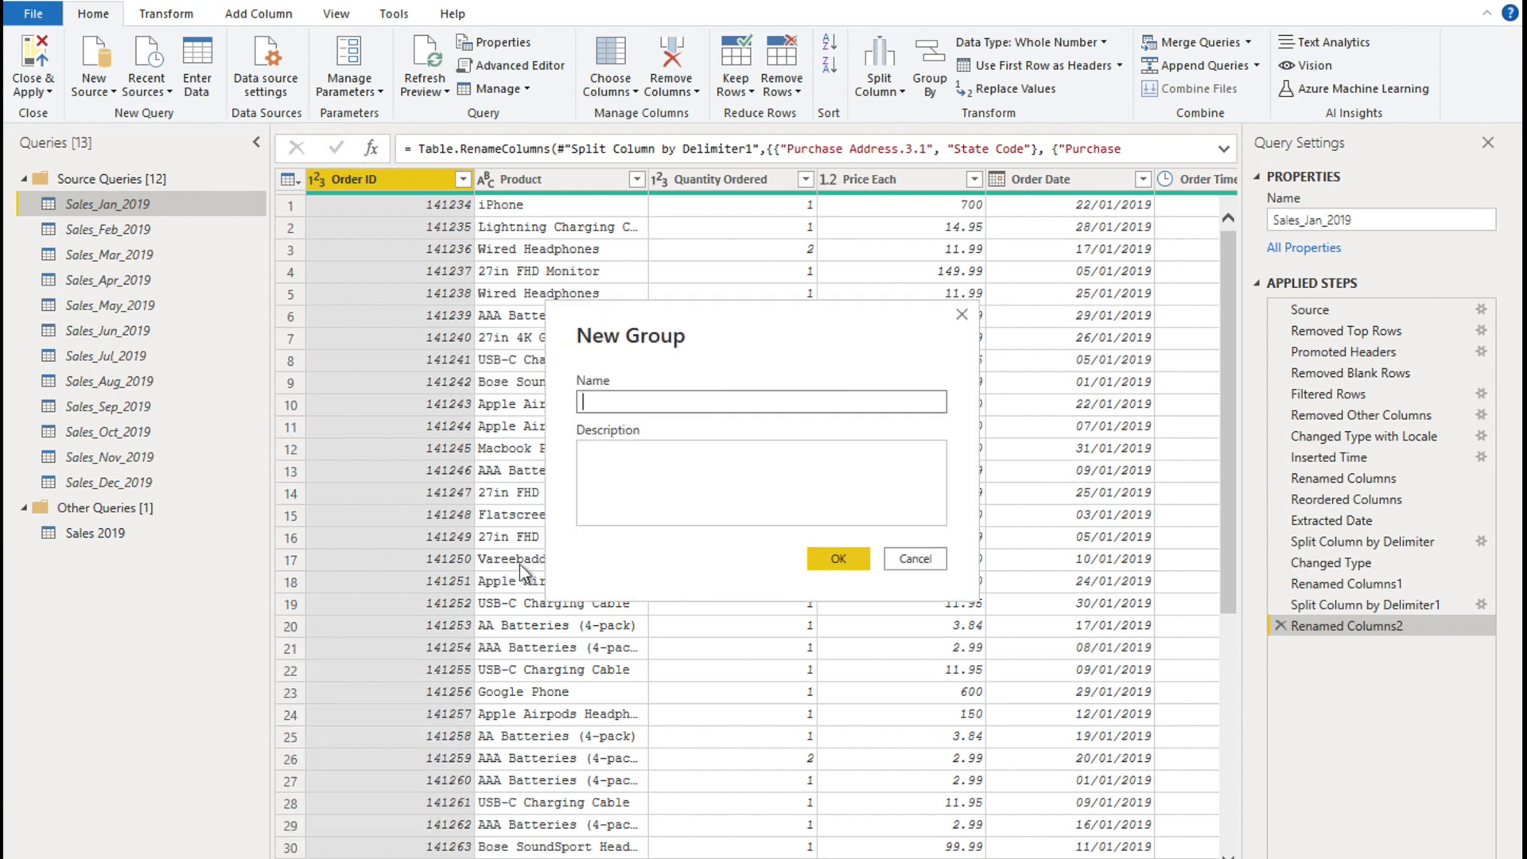
text(Data Model)
key(Return)
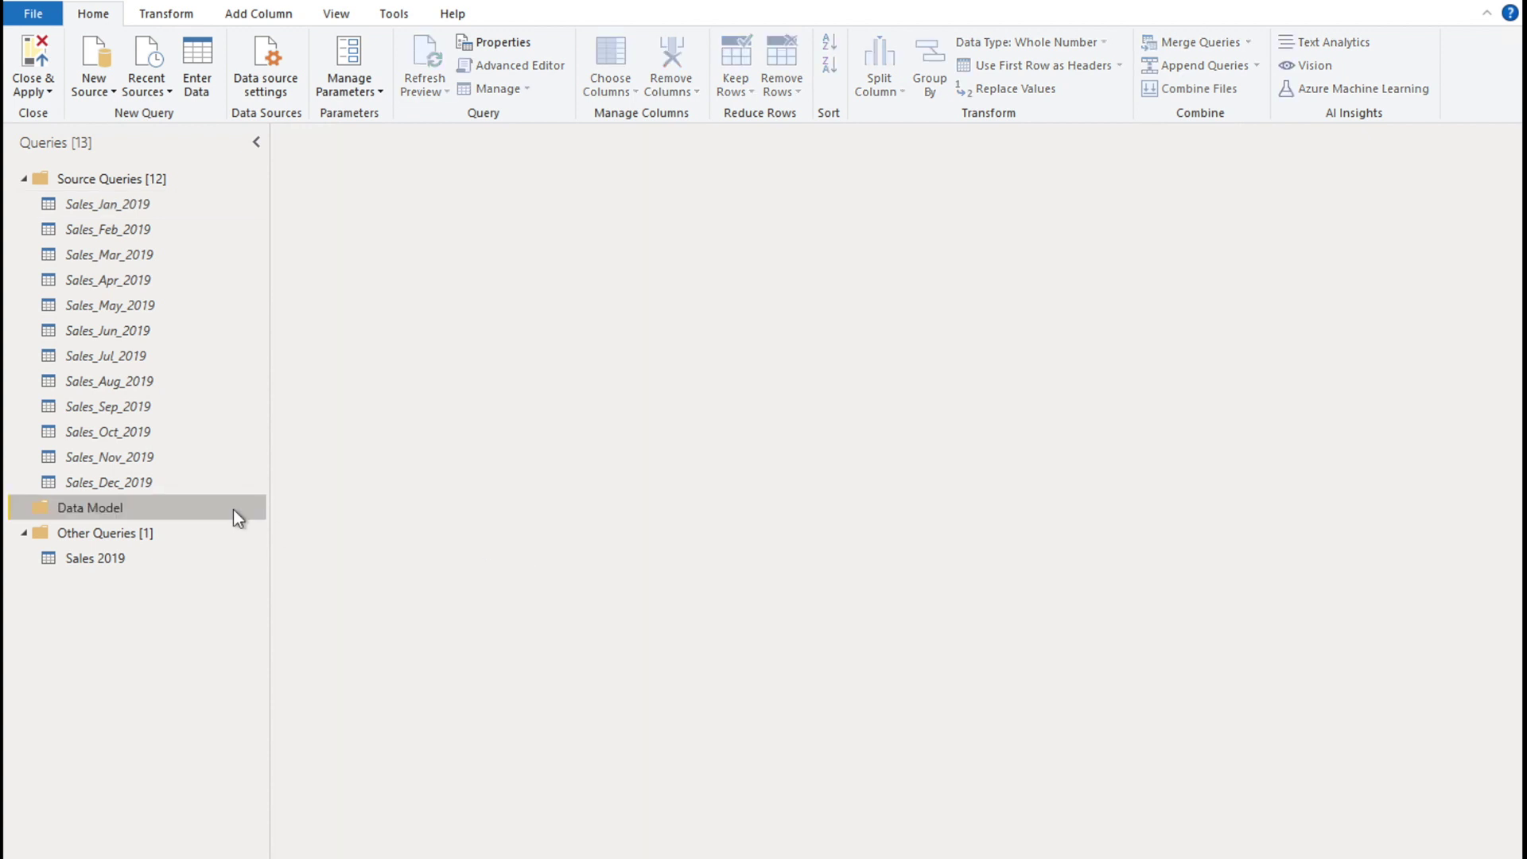
click(112, 557)
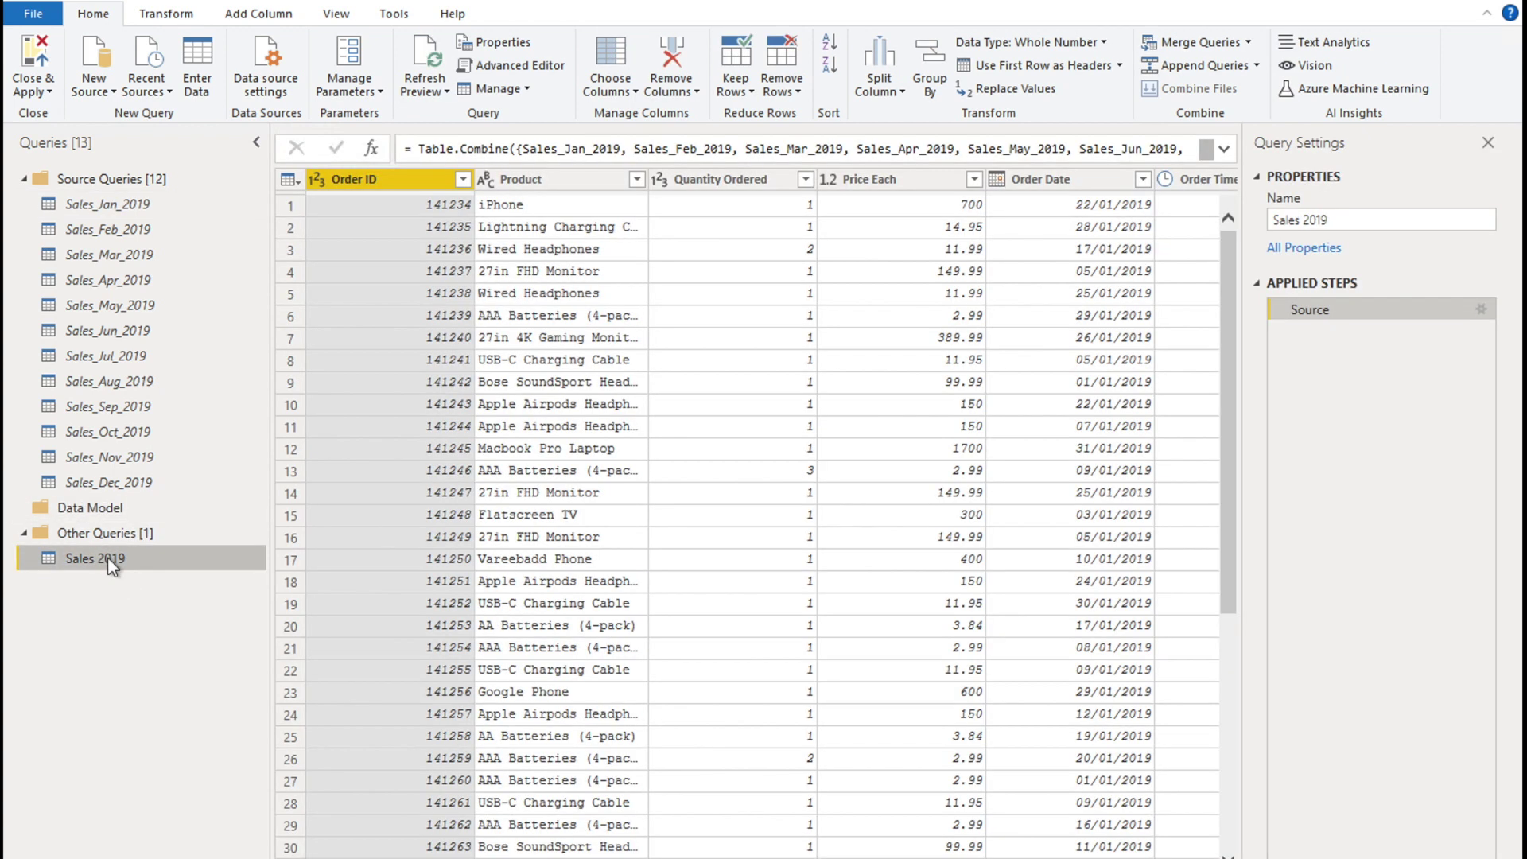
drag(126, 548, 125, 510)
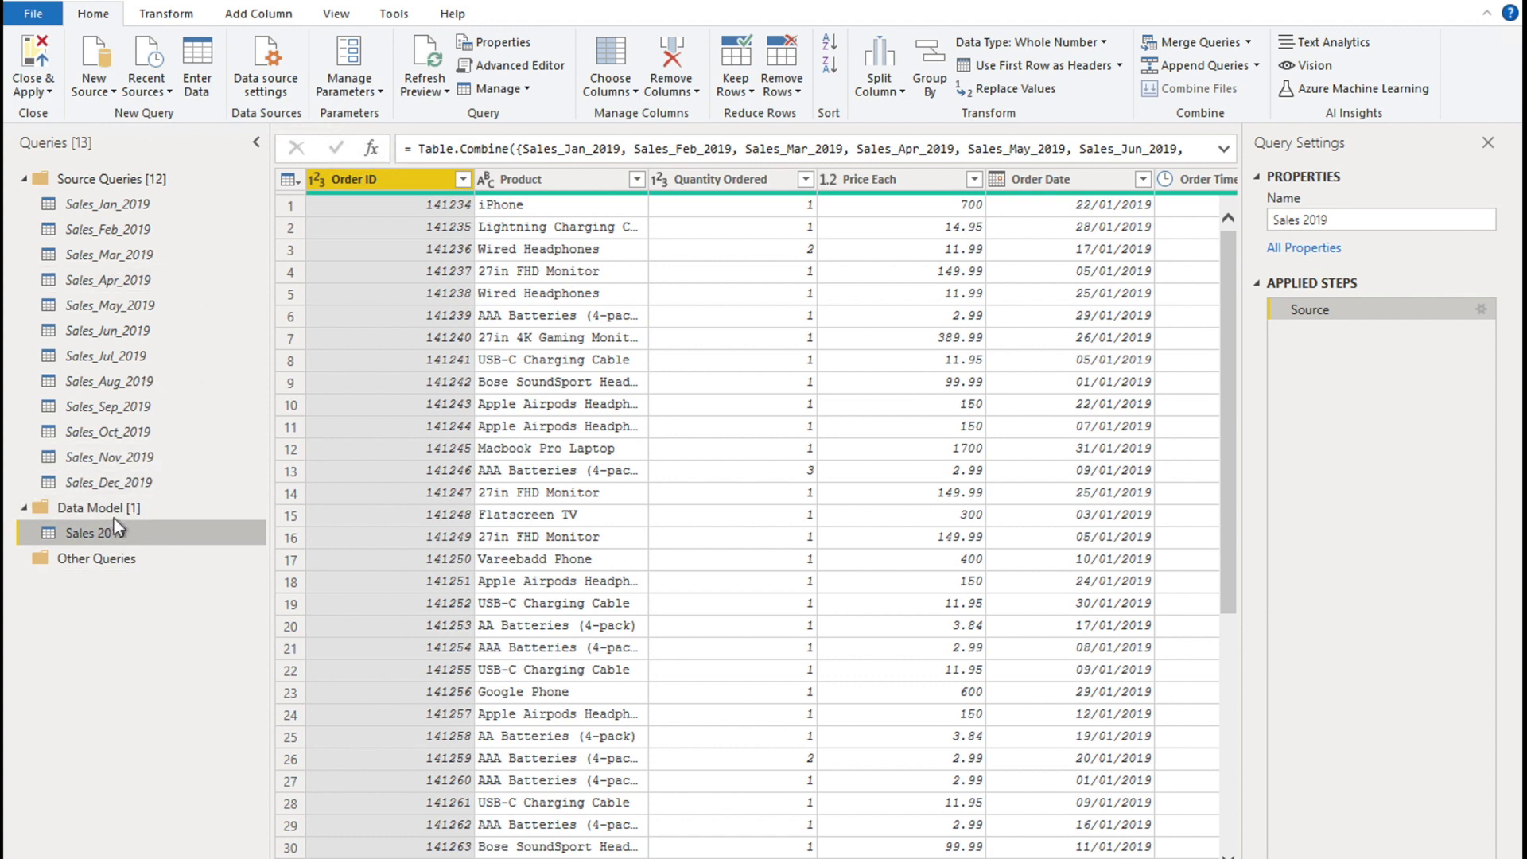
Step: Add an index column starting at 1001 with increment 1 to Sales 2019 and make it the first column
click(446, 241)
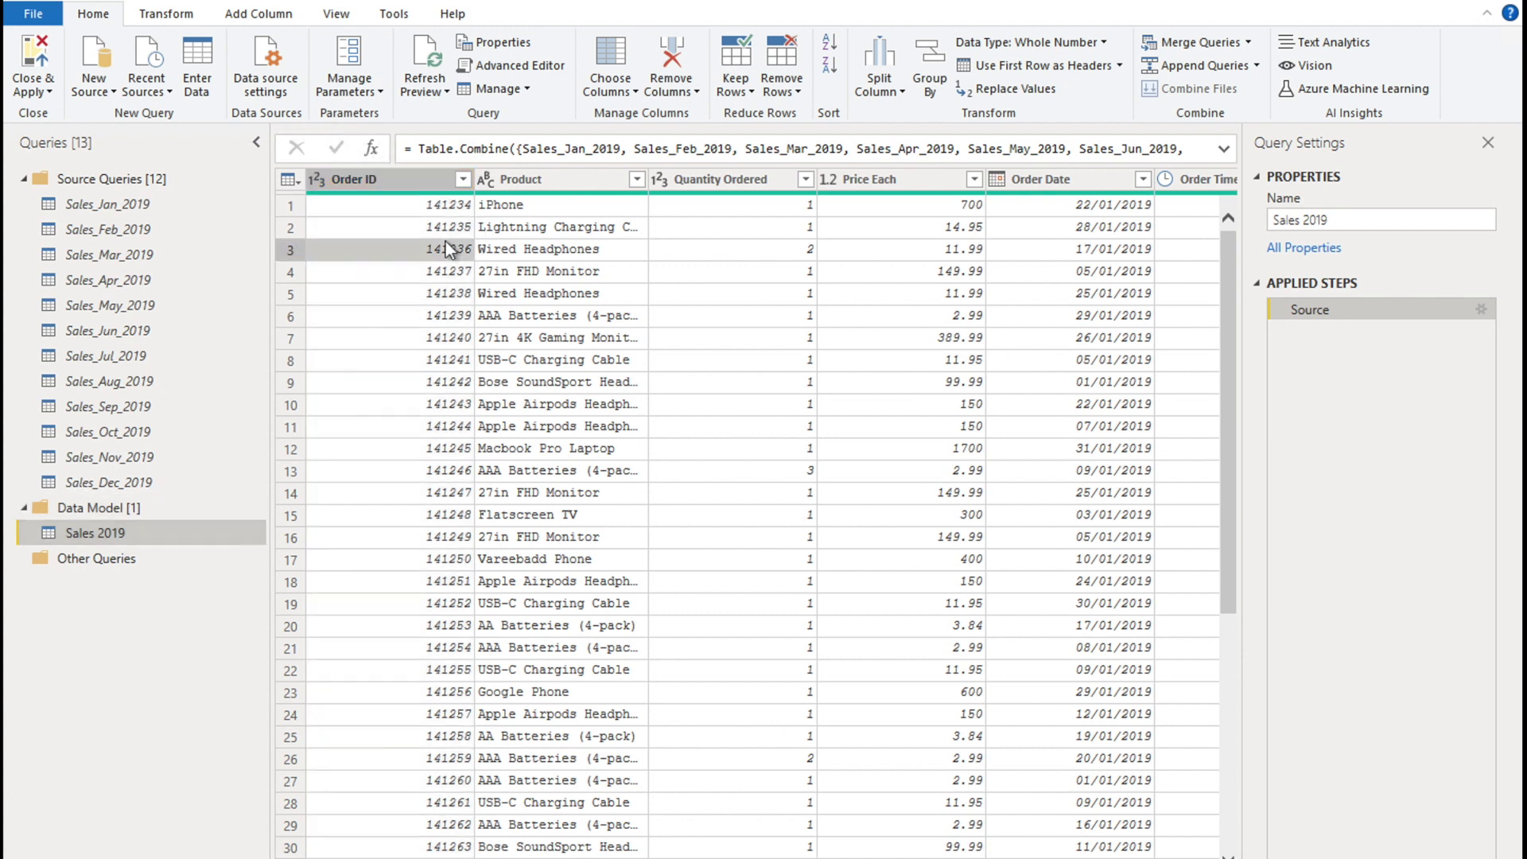
click(550, 250)
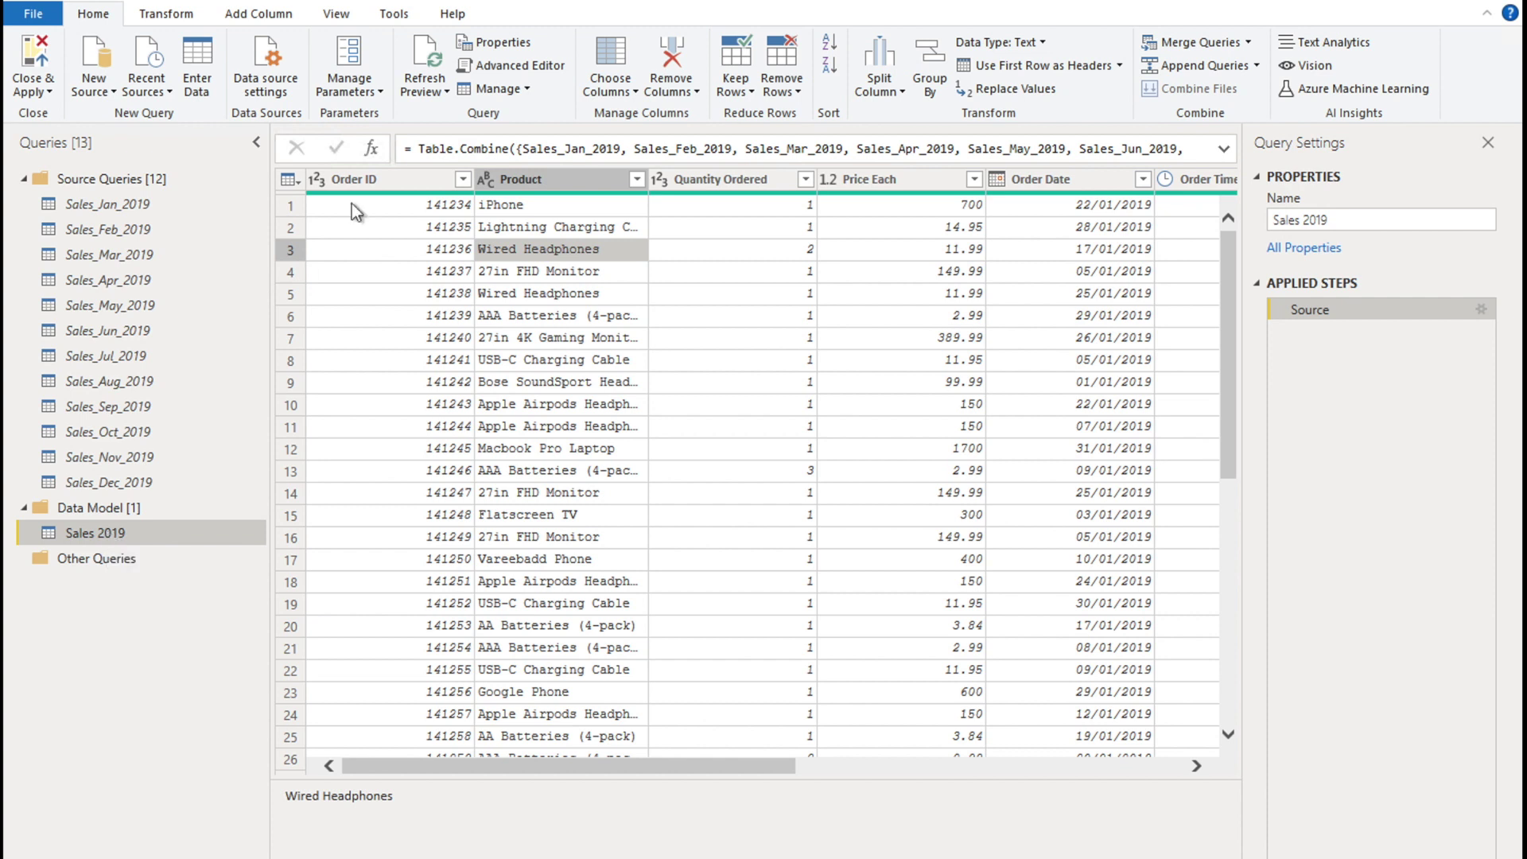
click(274, 21)
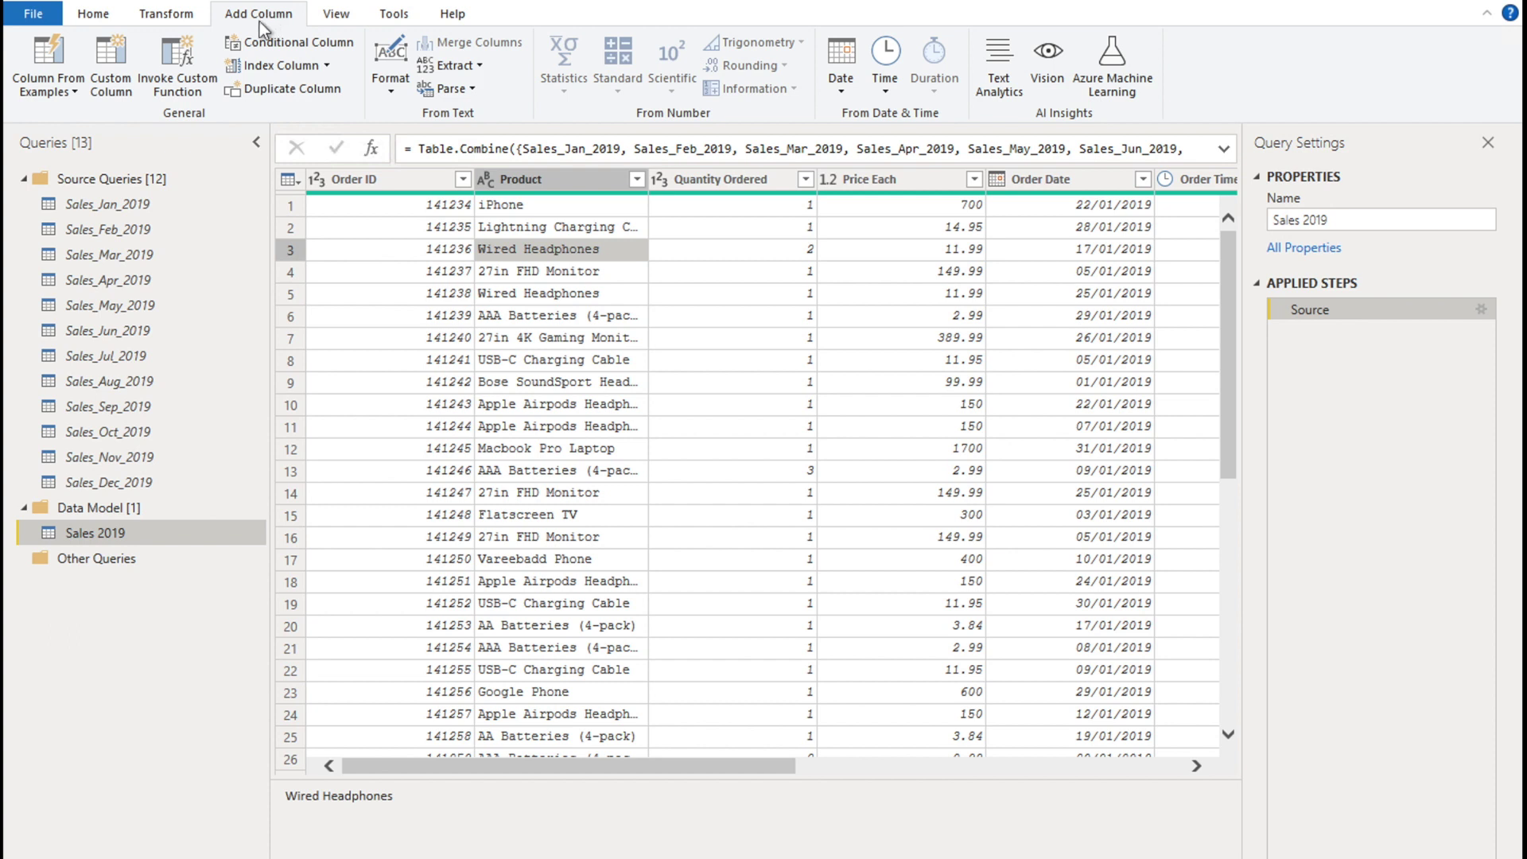
click(326, 66)
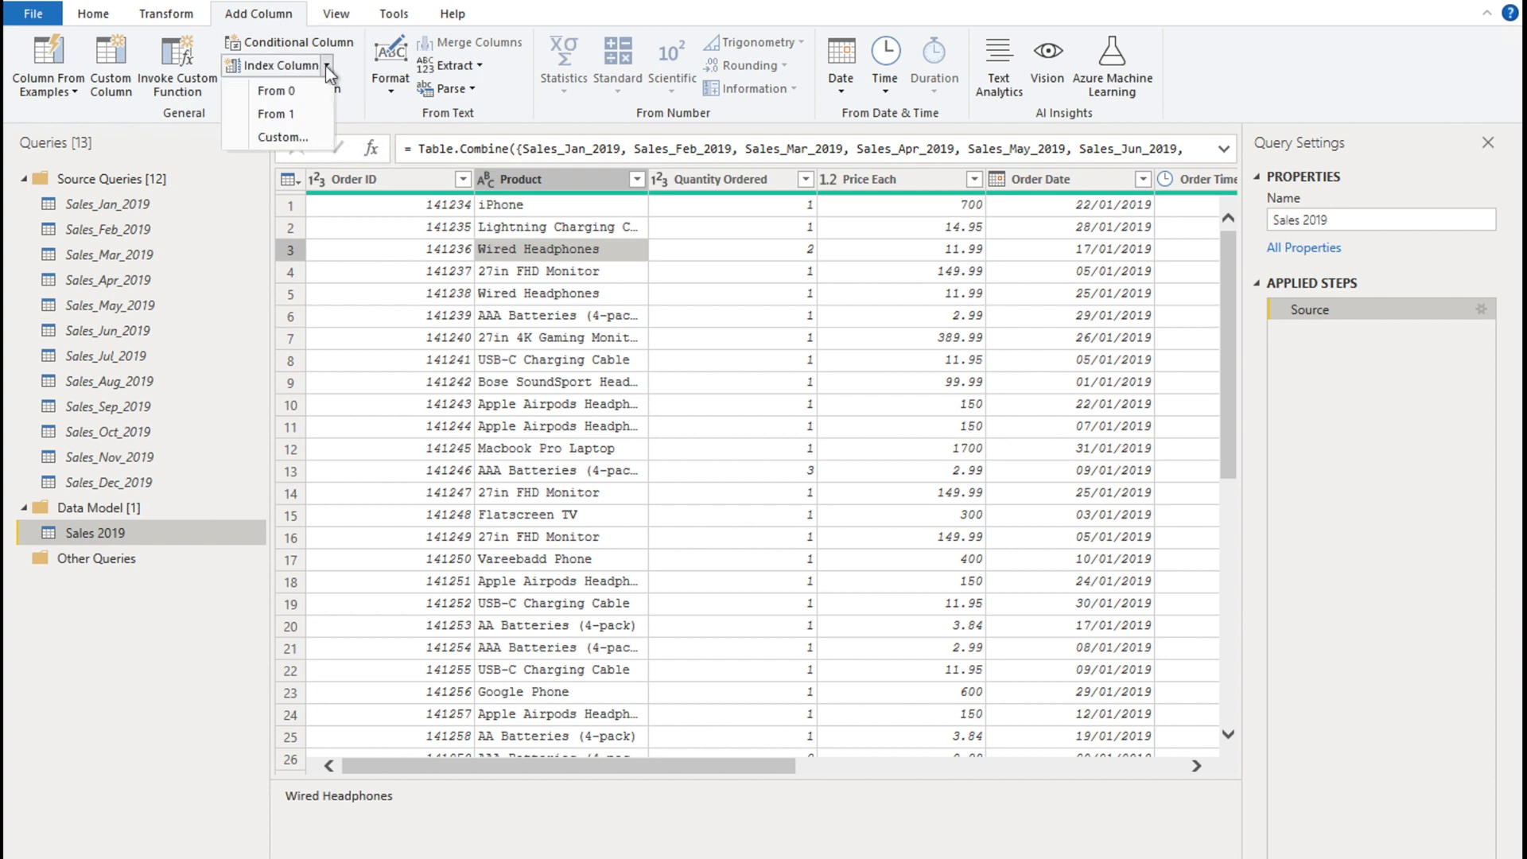
click(291, 137)
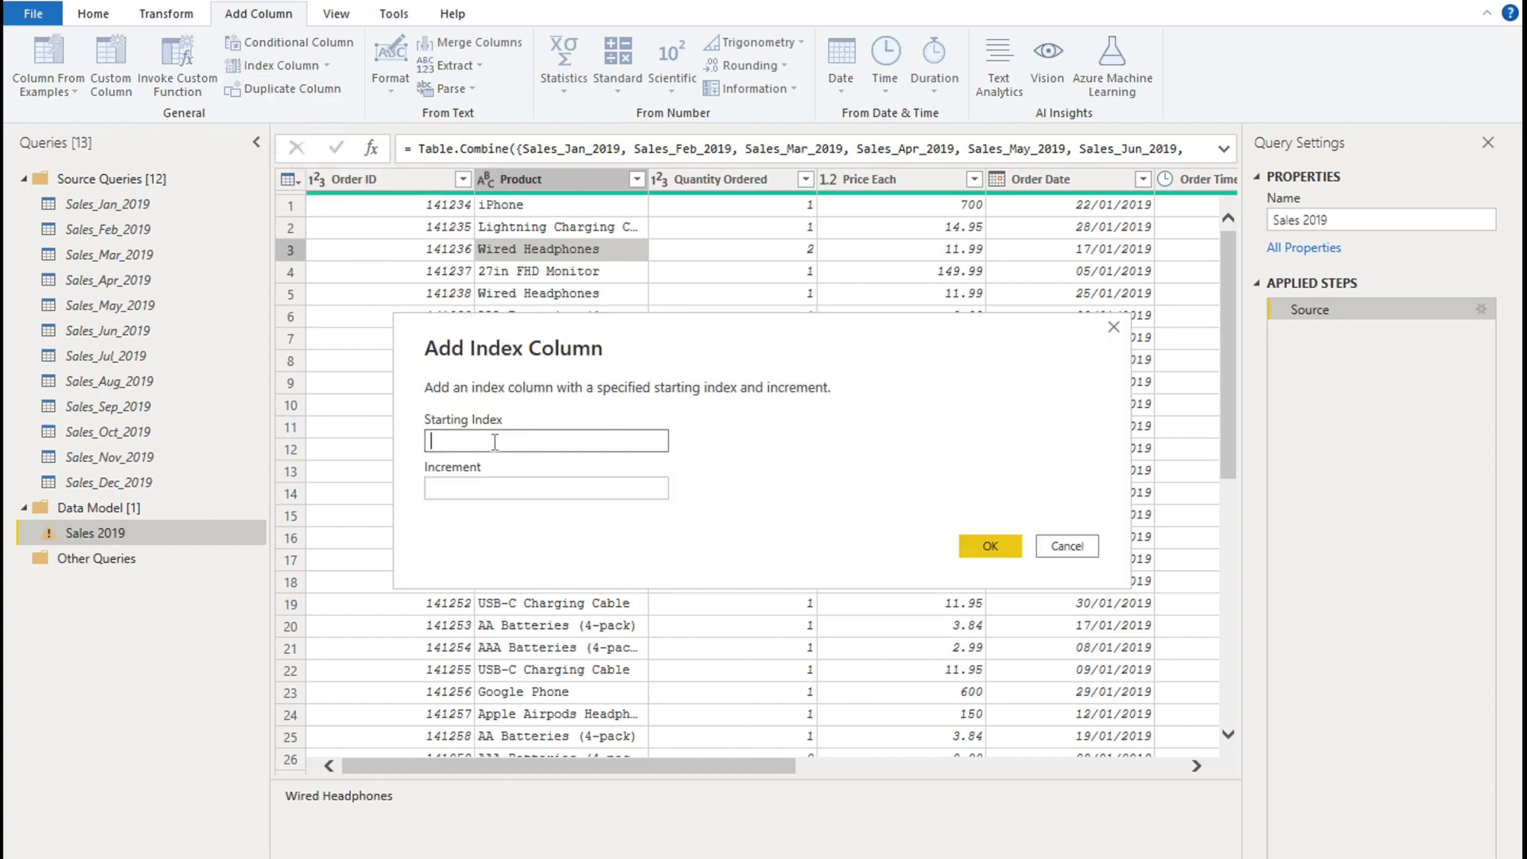
text(1001)
click(524, 489)
click(524, 489)
text(1)
click(986, 546)
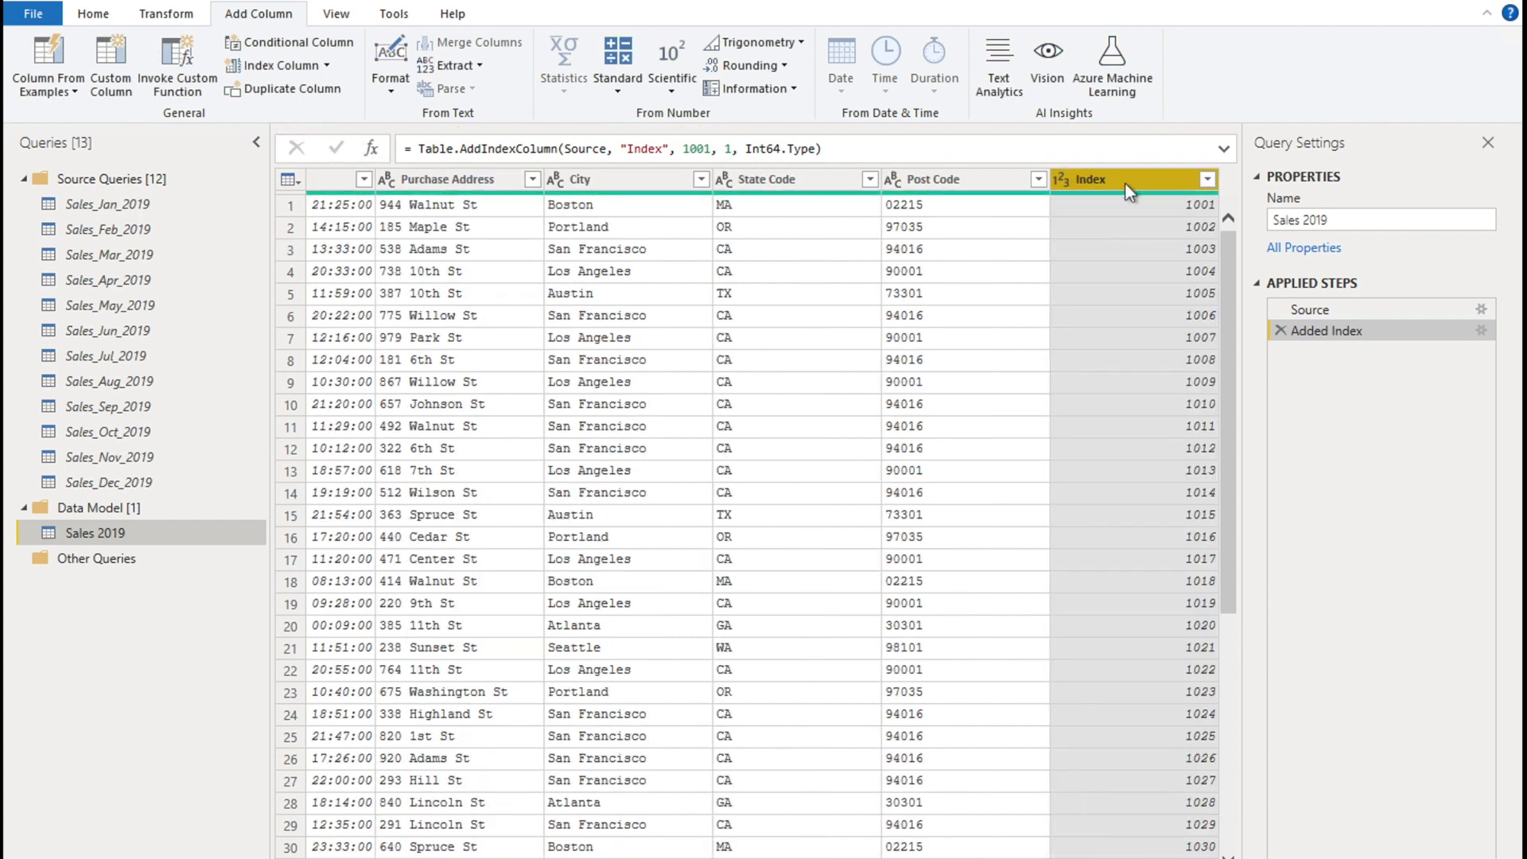
drag(1124, 179, 319, 193)
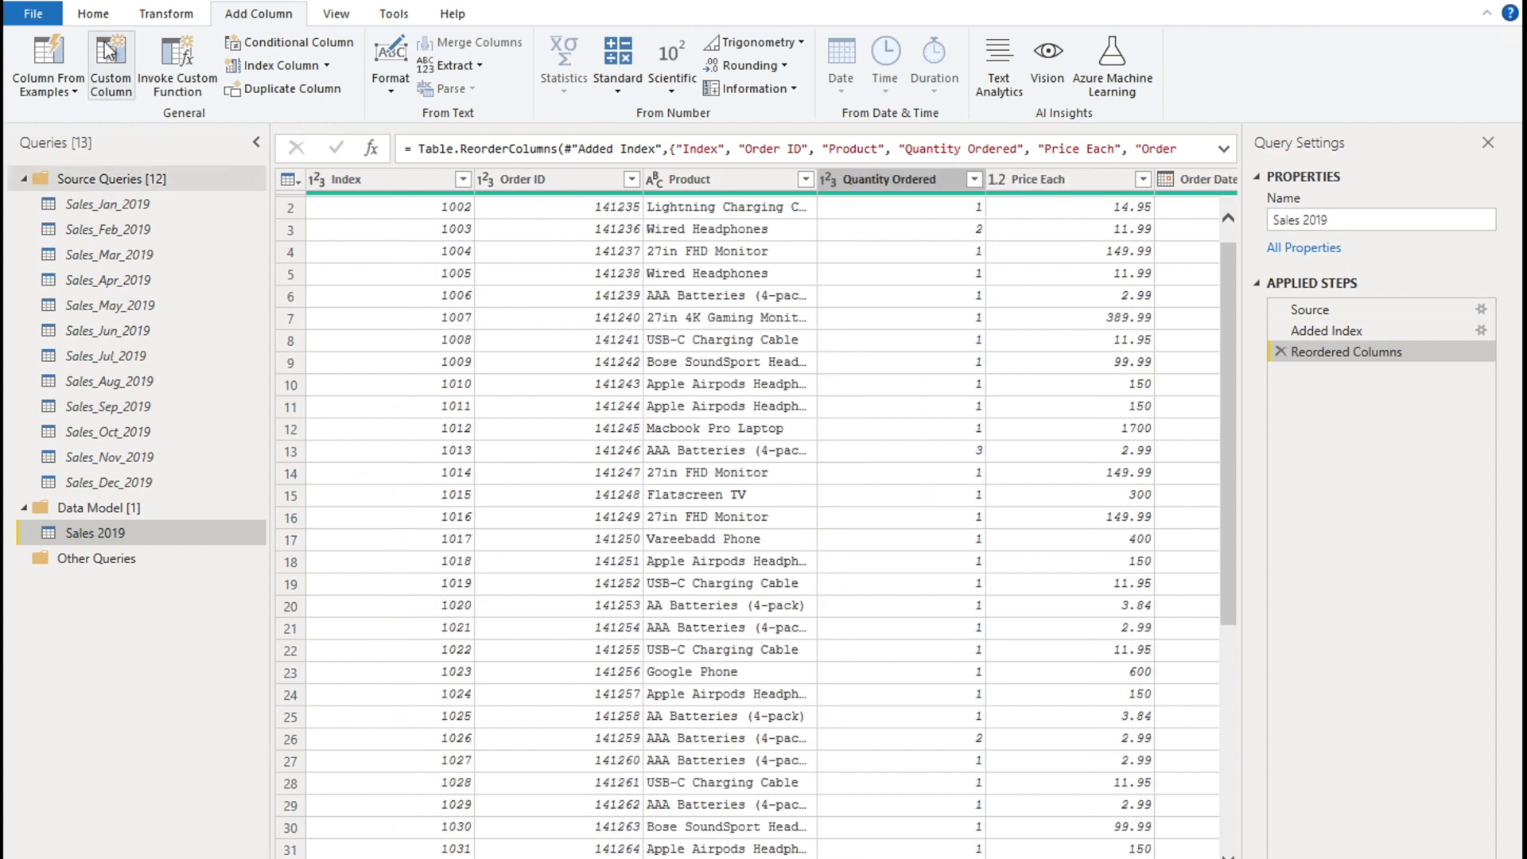
Step: Close the query editor applying all changes, and display the loaded Sales 2019 table's data
click(95, 16)
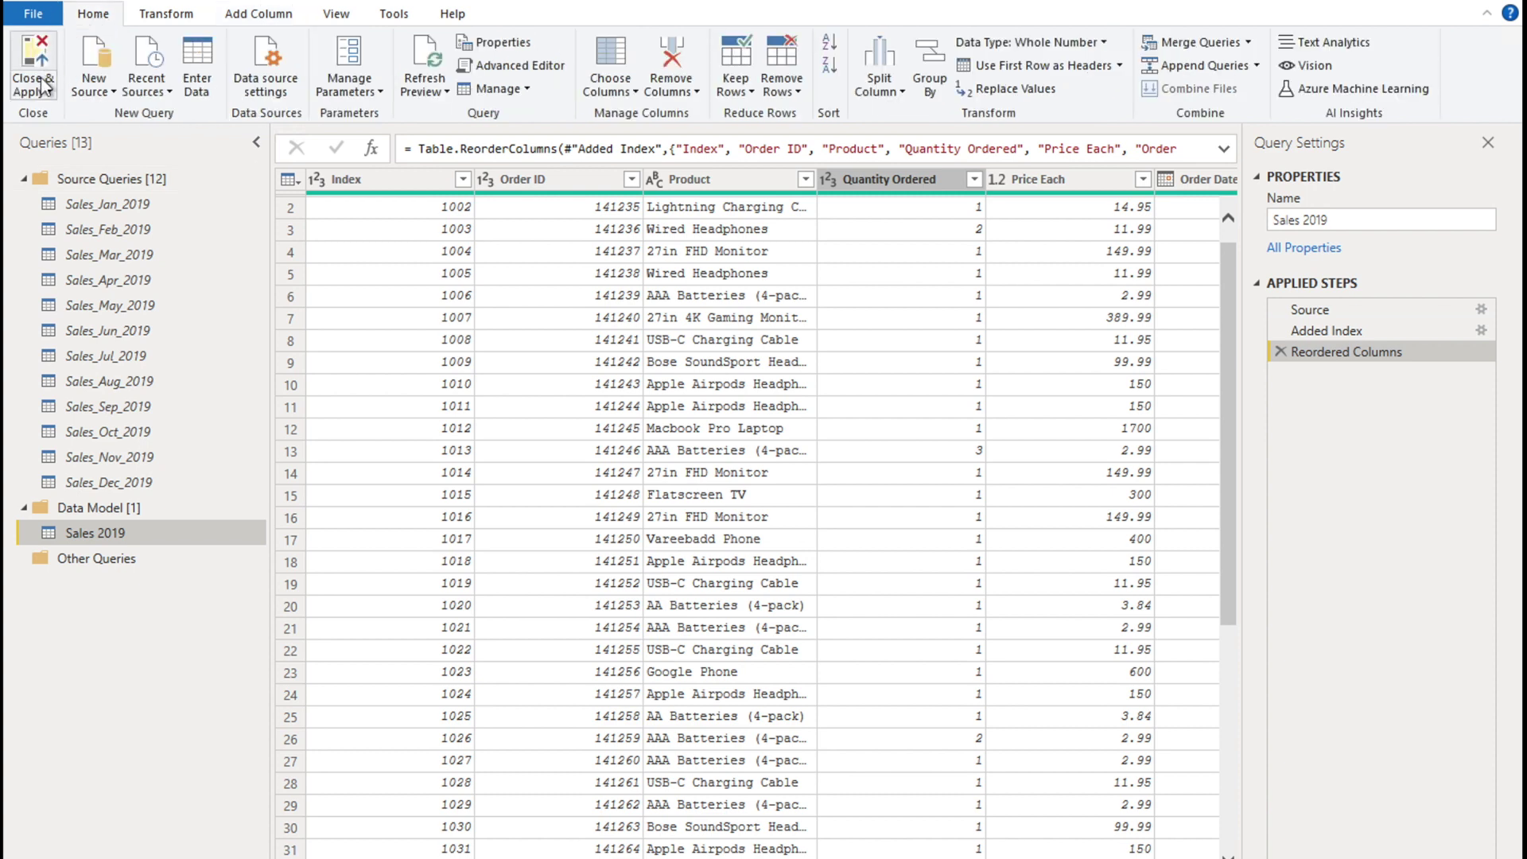
click(38, 50)
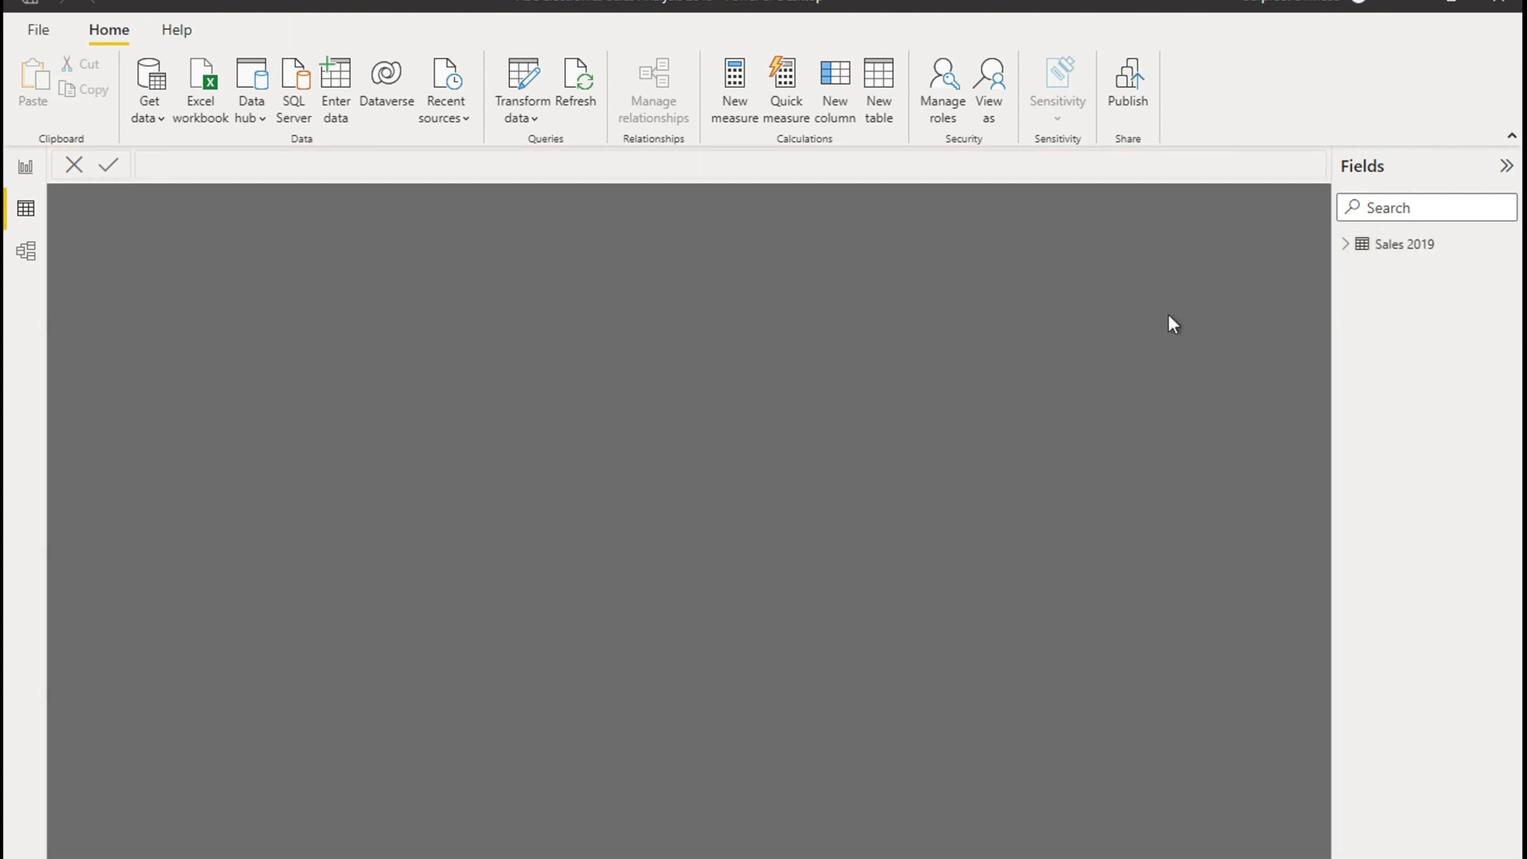
click(1404, 250)
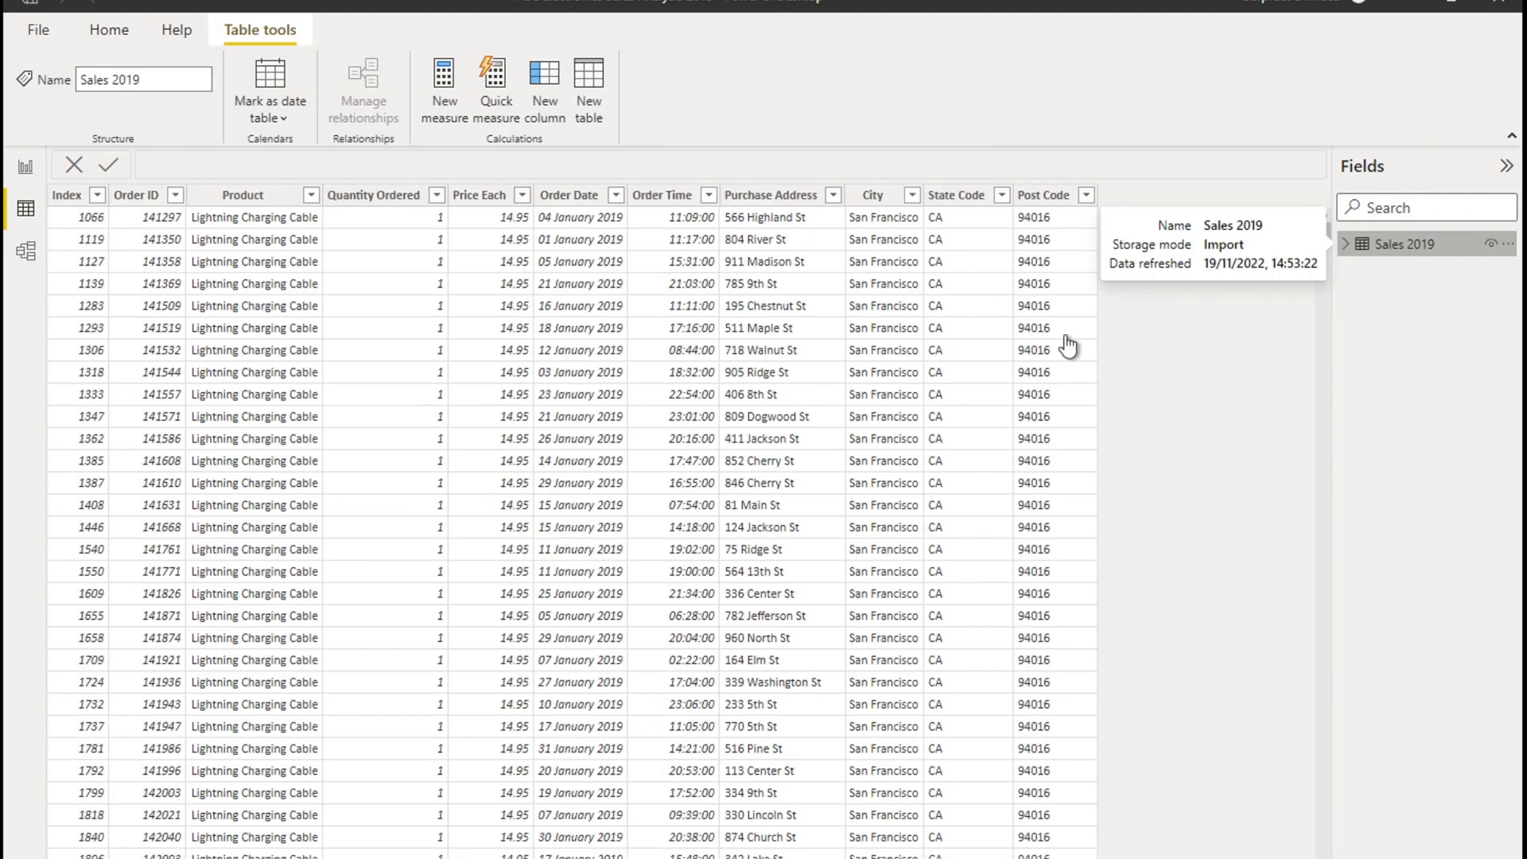